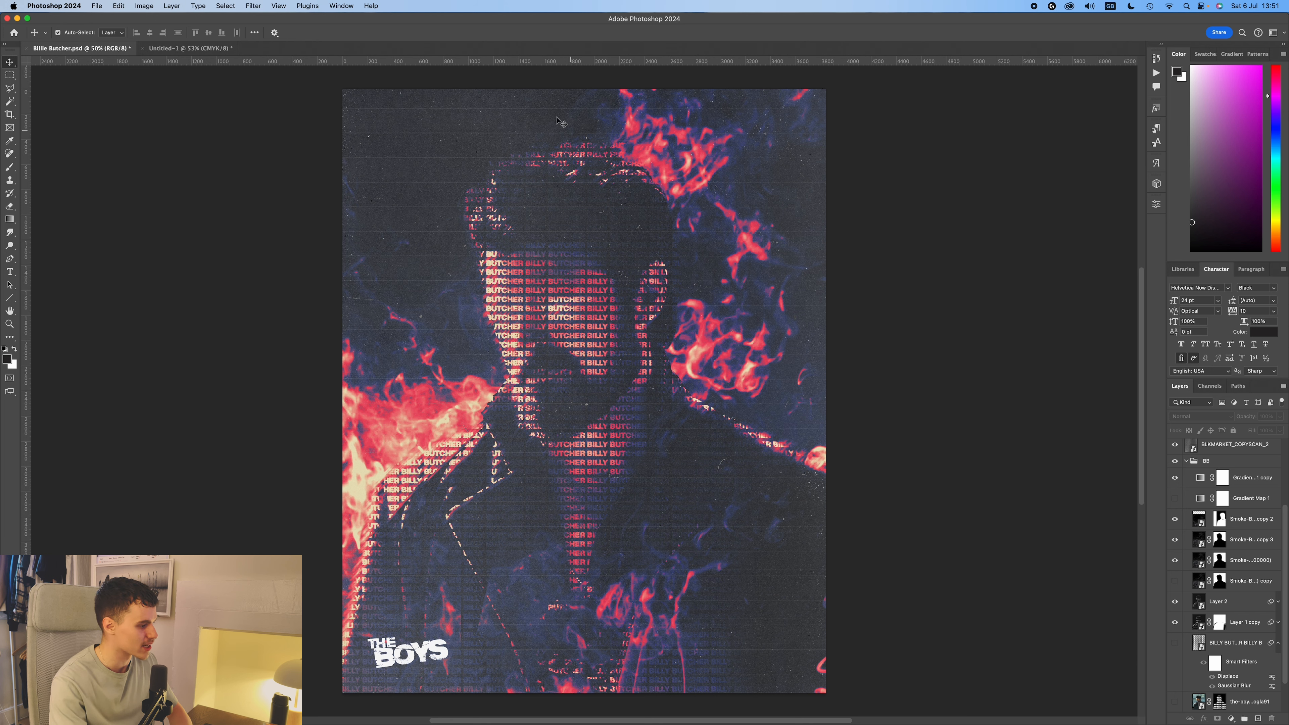
Switch to the Untitled-1 document, paste the portrait photo, and scale it to cover the whole canvas.
{"action": "left_click", "coordinate": [190, 48]}
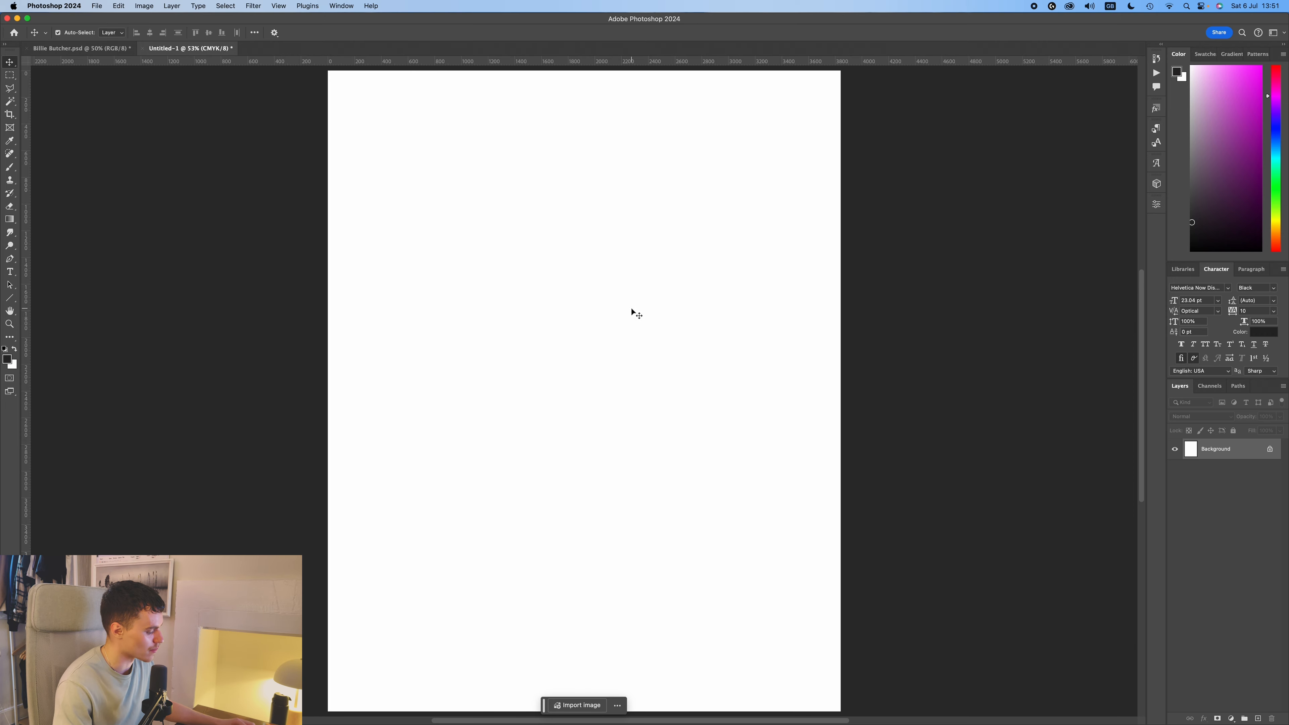
{"action": "key", "text": "super+v"}
{"action": "scroll", "coordinate": [836, 439], "scroll_direction": "down", "scroll_amount": 5}
{"action": "key", "text": "super+t"}
{"action": "left_click_drag", "start_coordinate": [837, 486], "coordinate": [777, 324]}
{"action": "key", "text": "Return"}
{"action": "key", "text": "super+0"}
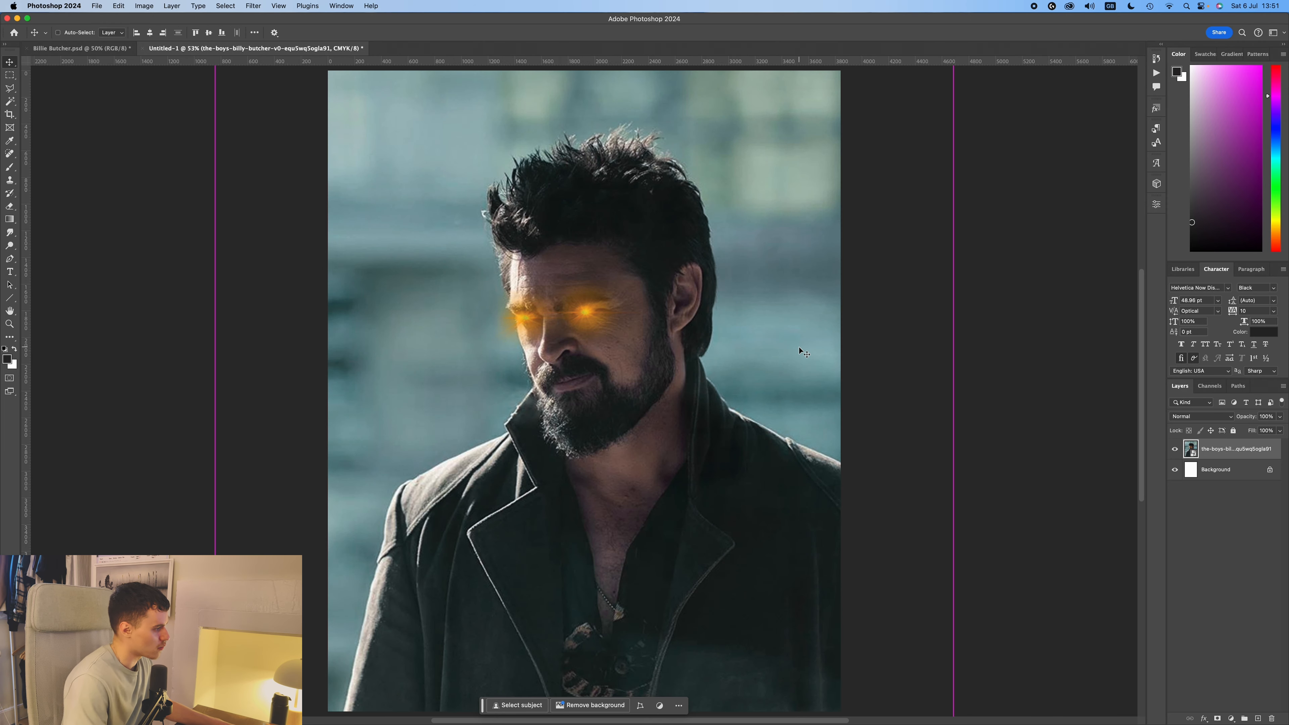
Nudge the portrait photo slightly to refine its framing on the canvas.
{"action": "scroll", "coordinate": [739, 351], "scroll_direction": "down", "scroll_amount": 2}
{"action": "key", "text": "super+t"}
{"action": "left_click_drag", "start_coordinate": [751, 407], "coordinate": [740, 408]}
{"action": "key", "text": "Return"}
Compare the framing with Billie Butcher.psd and shift the photo in Untitled-1 slightly to match.
{"action": "left_click", "coordinate": [104, 48]}
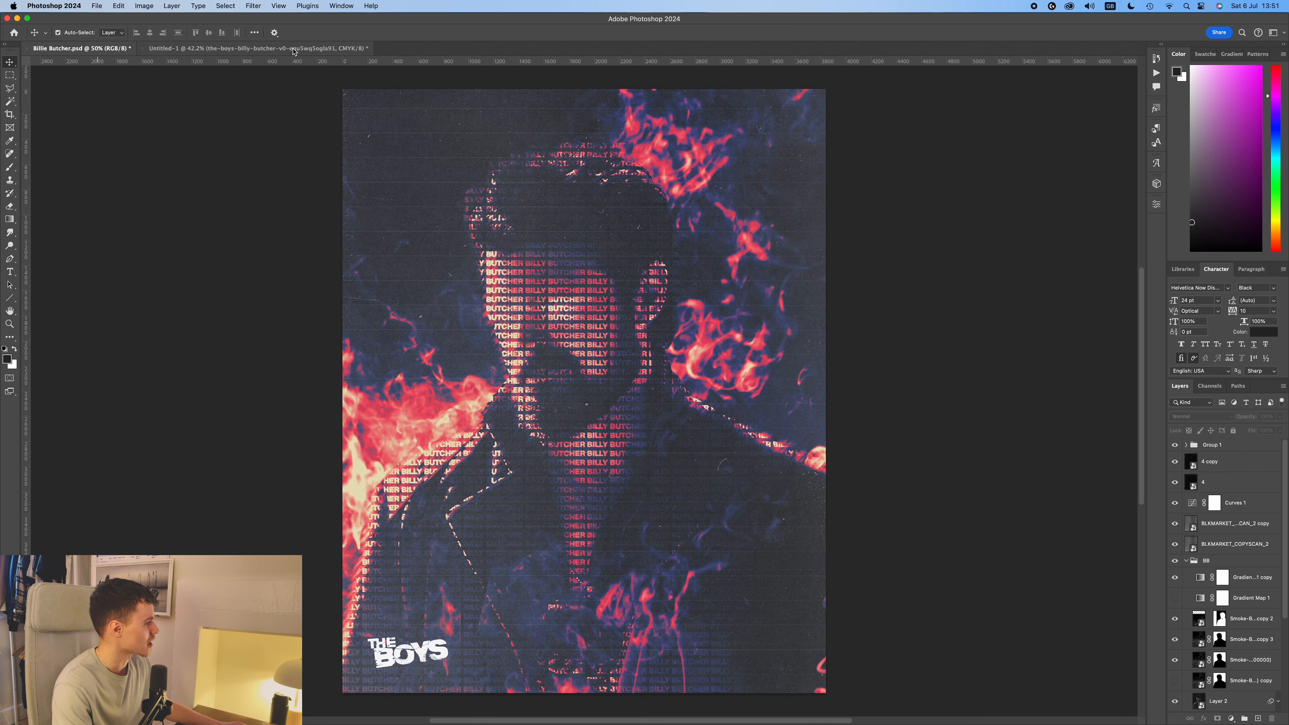
{"action": "left_click", "coordinate": [294, 48]}
{"action": "key", "text": "super+t"}
{"action": "left_click_drag", "start_coordinate": [700, 405], "coordinate": [687, 404]}
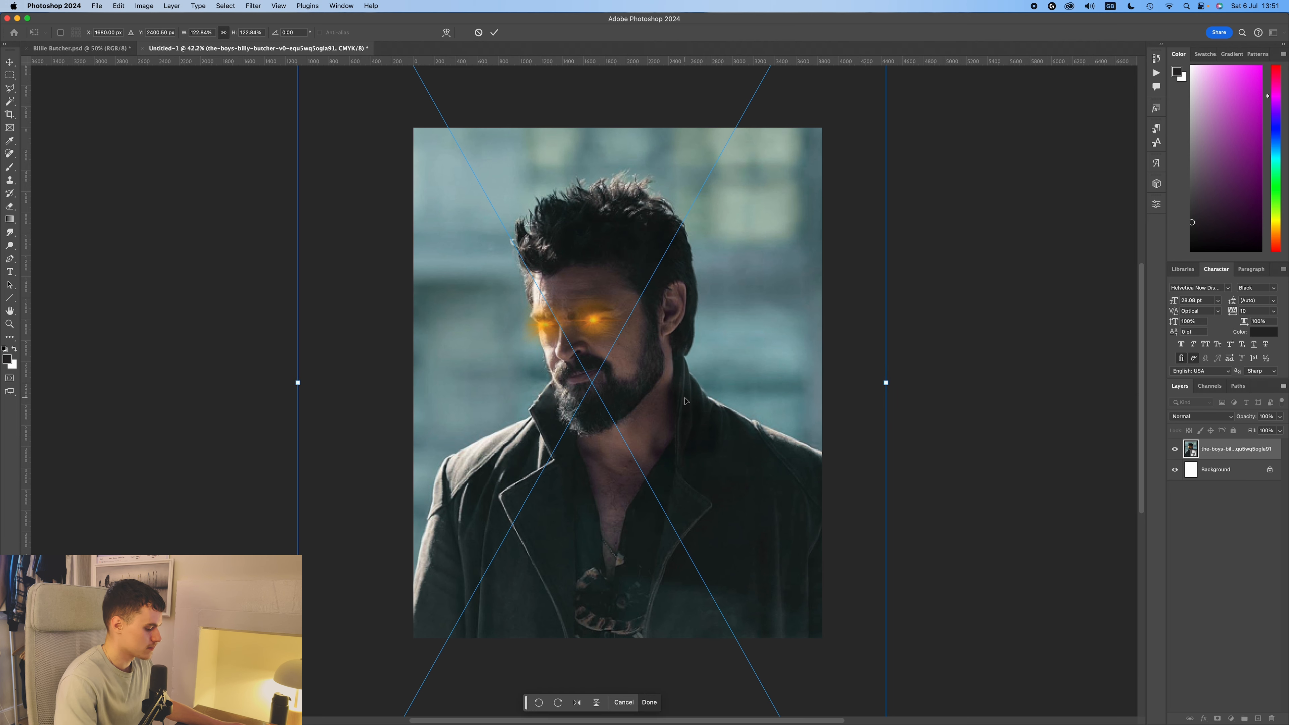
{"action": "key", "text": "Return"}
{"action": "left_click", "coordinate": [1024, 436]}
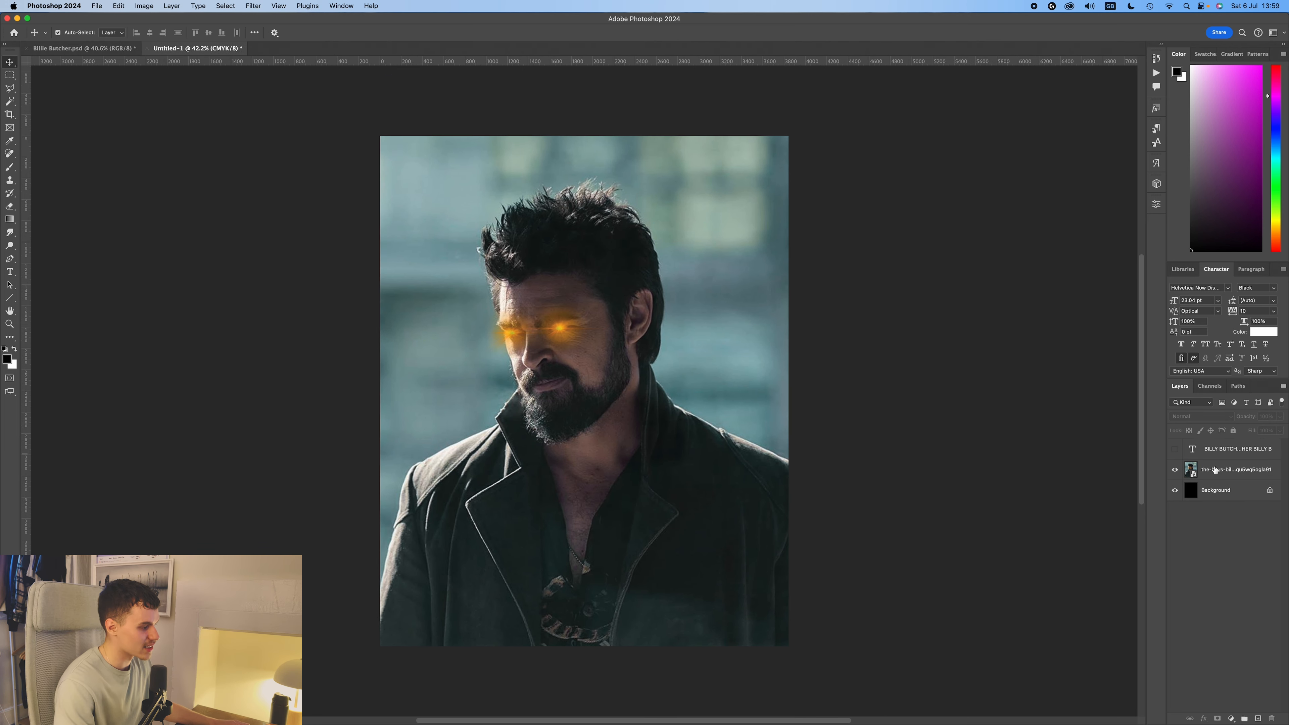
Select the subject in the portrait photo and hide its background with a layer mask.
{"action": "left_click", "coordinate": [1264, 466]}
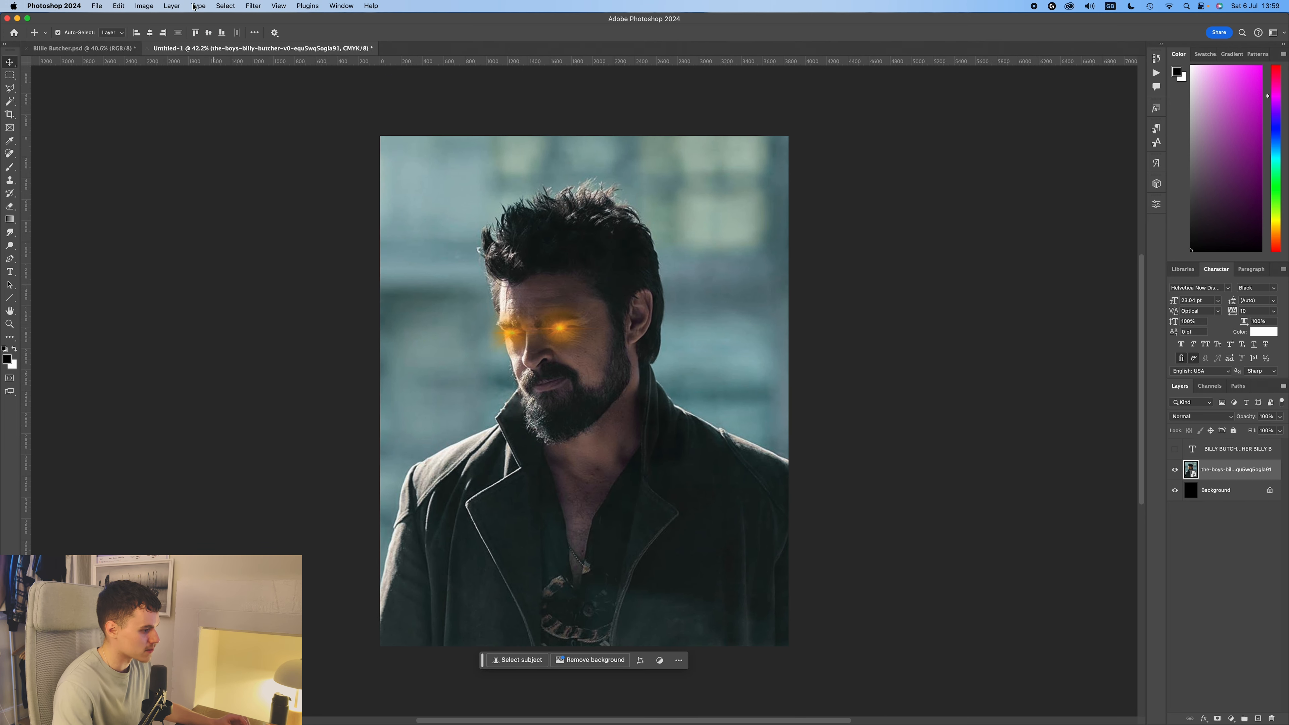
{"action": "left_click", "coordinate": [231, 6]}
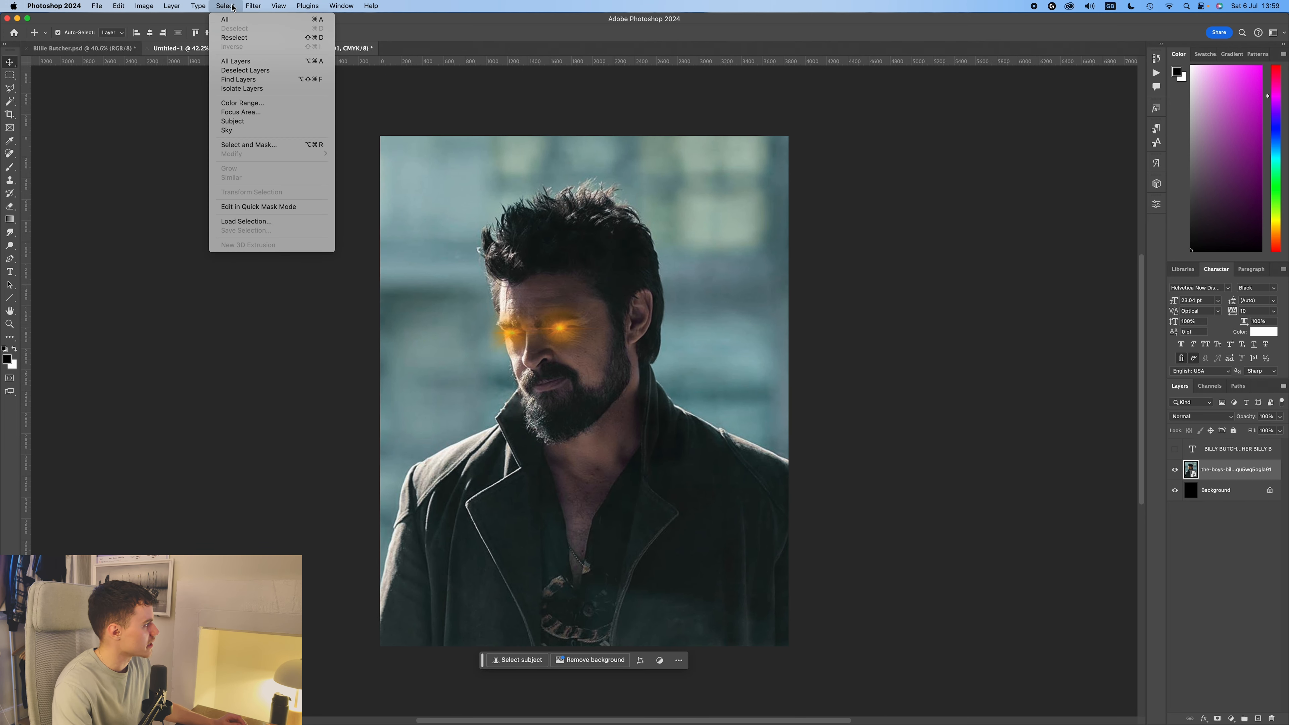
{"action": "left_click", "coordinate": [252, 122]}
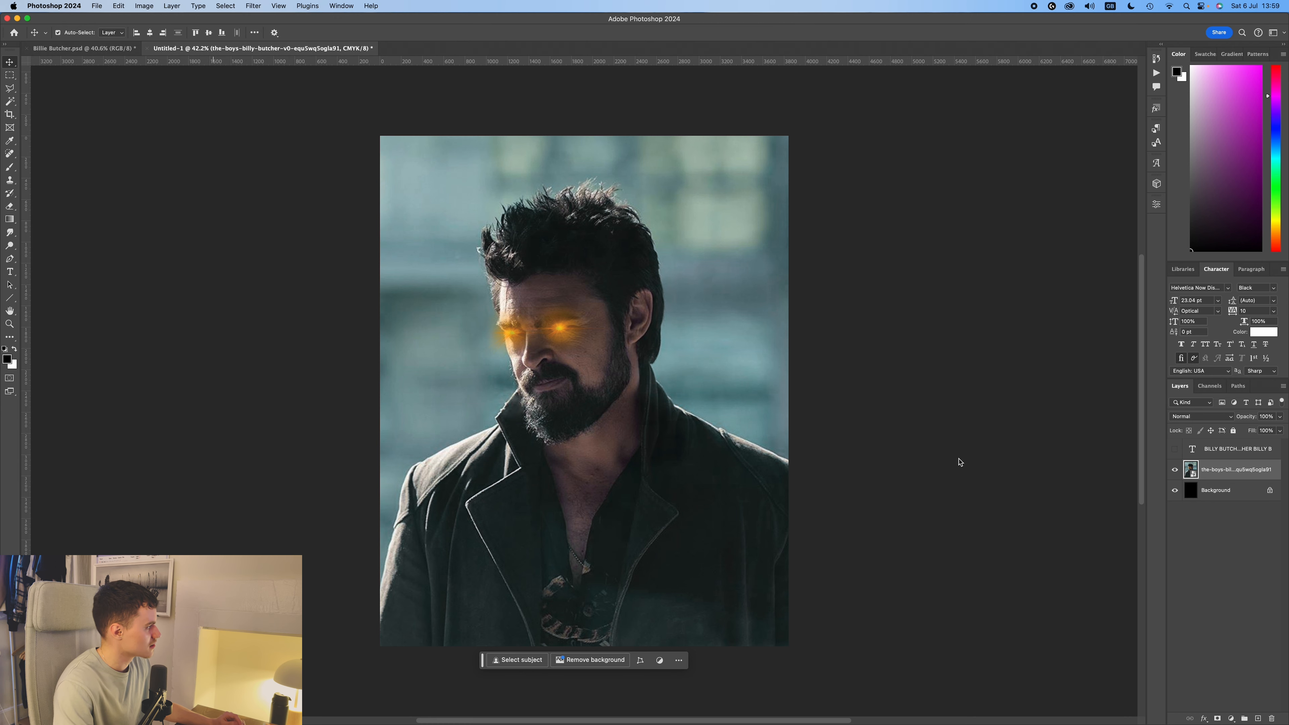
{"action": "left_click", "coordinate": [1217, 718]}
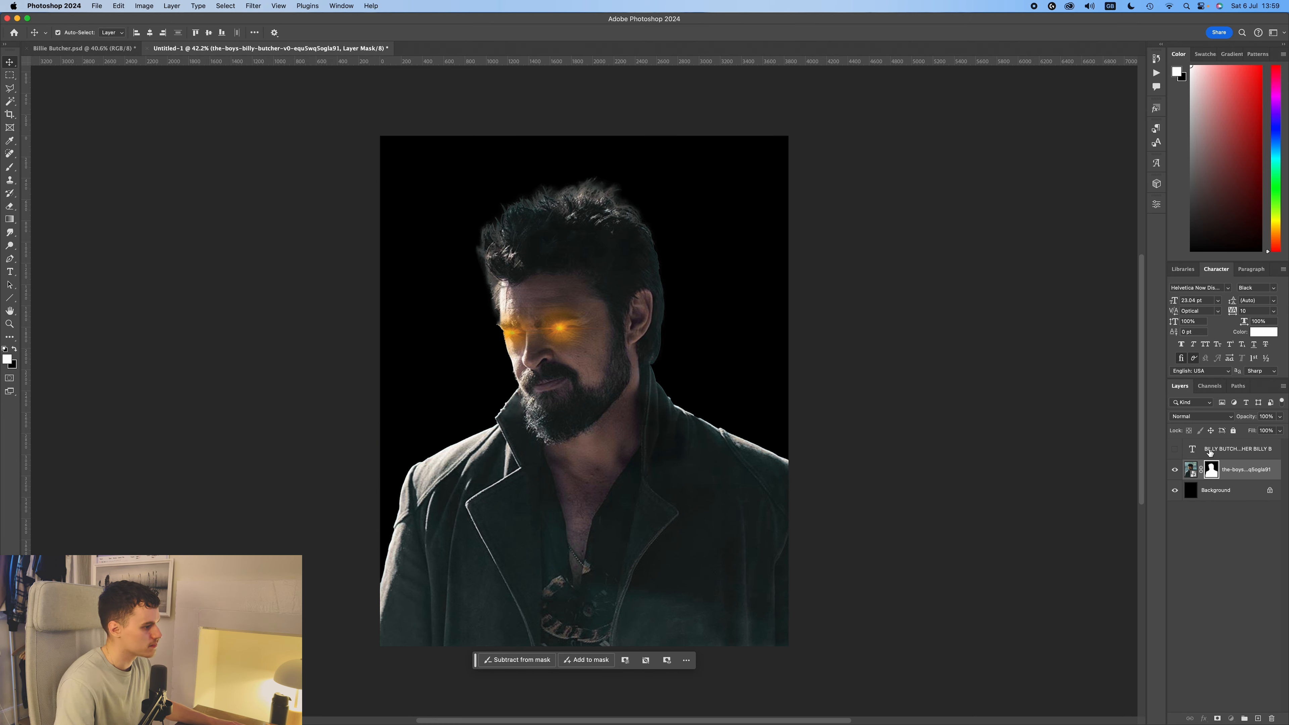
Show the repeated BILLY BUTCHER text layer, examine its text over the portrait, and hide the layer again.
{"action": "left_click", "coordinate": [1210, 453]}
{"action": "left_click", "coordinate": [1176, 452]}
{"action": "double_click", "coordinate": [743, 294]}
{"action": "key", "text": "super+a"}
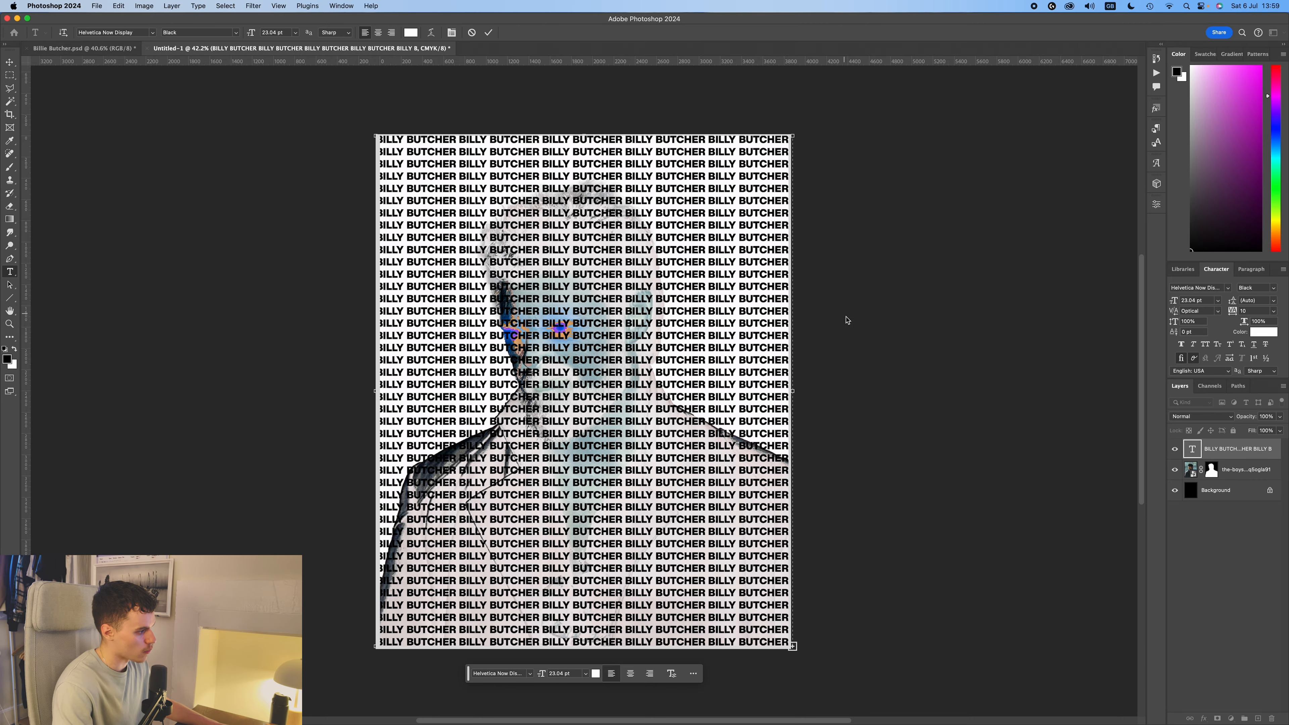
{"action": "left_click", "coordinate": [738, 310]}
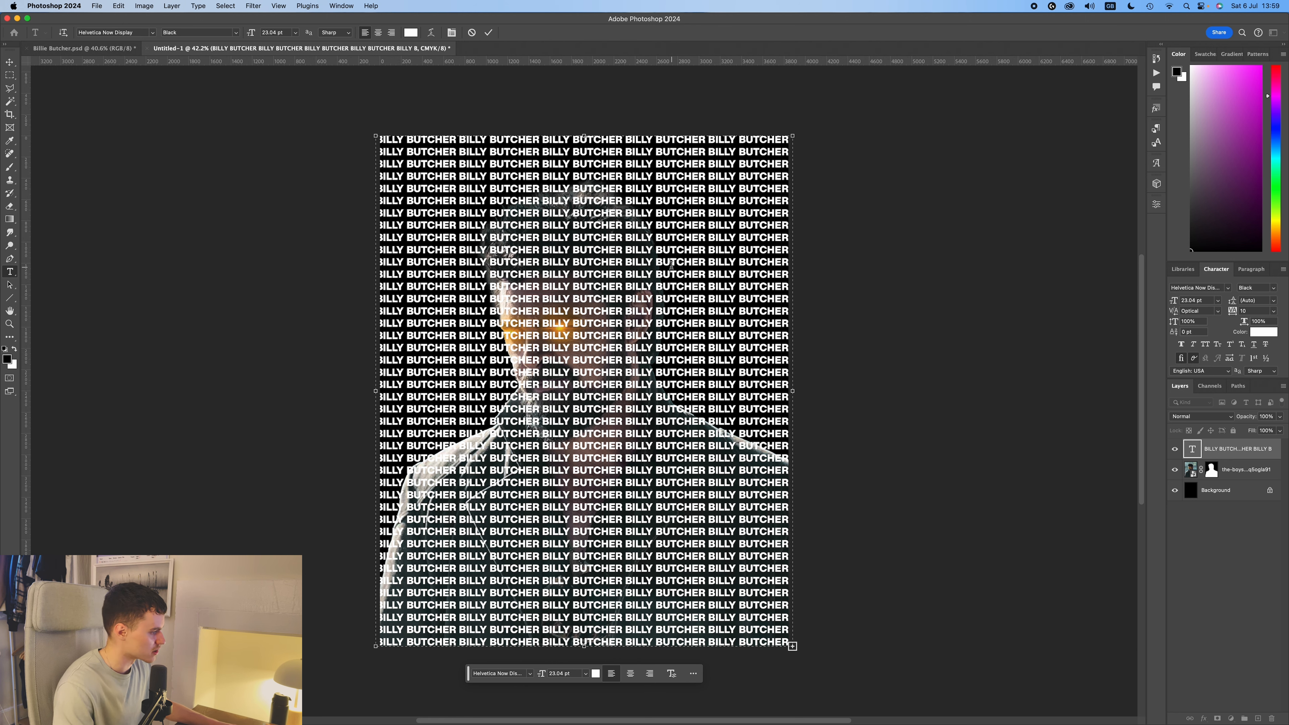
{"action": "key", "text": "super+a"}
{"action": "left_click", "coordinate": [488, 32]}
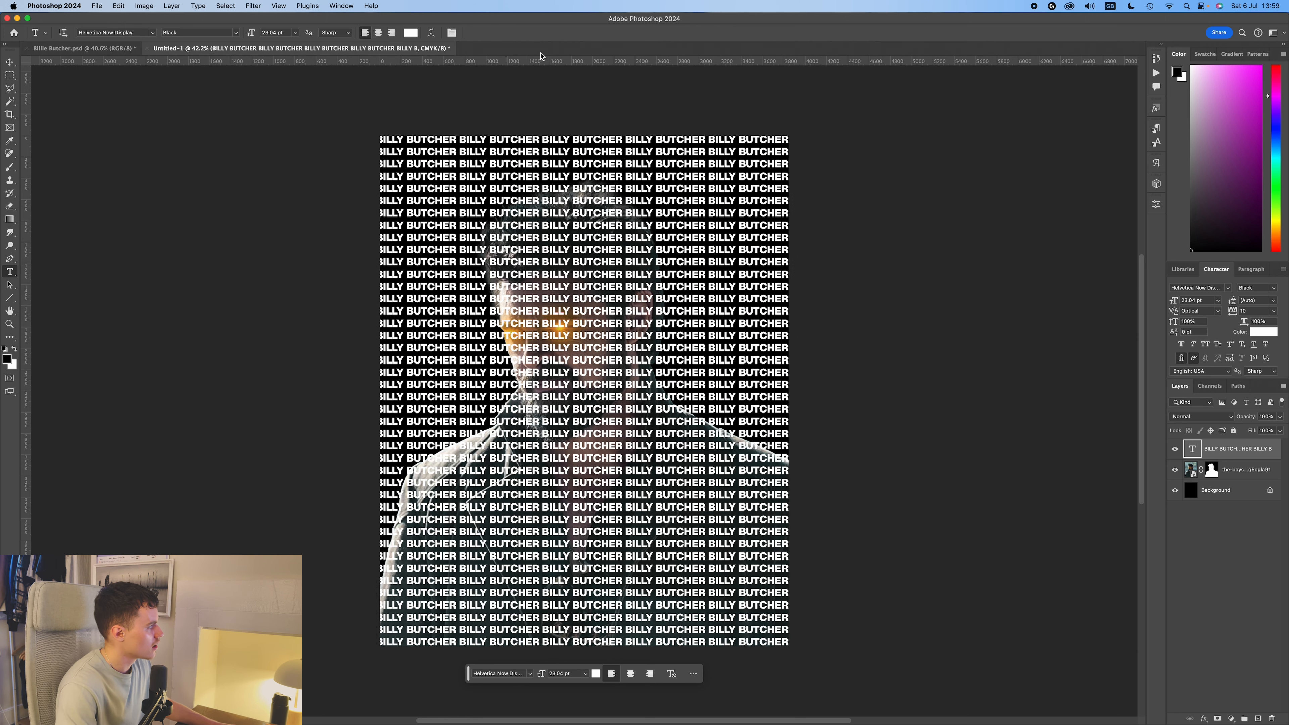
{"action": "left_click", "coordinate": [1175, 450]}
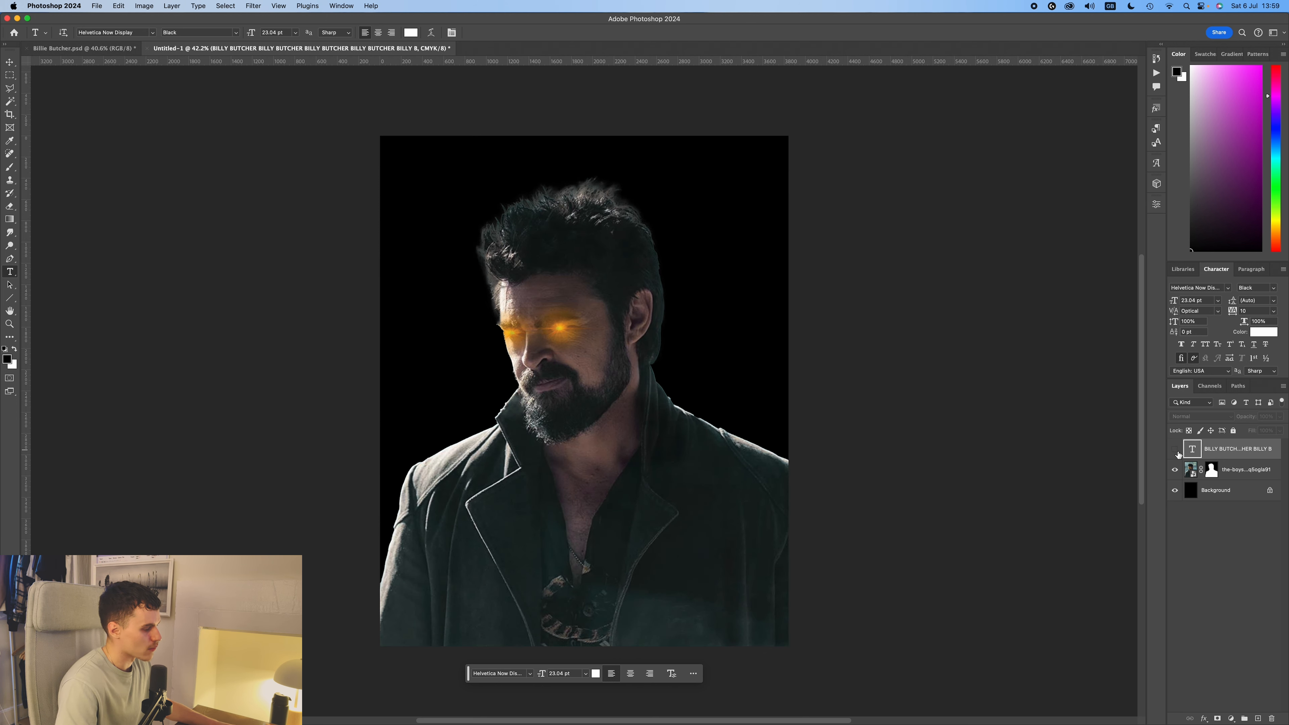
{"action": "left_click", "coordinate": [1176, 450]}
{"action": "left_click", "coordinate": [1175, 449]}
Restrict the photo's layer mask to the BILLY BUTCHER lettering within the figure's outline, and clear the selection.
{"action": "left_click", "coordinate": [1192, 473]}
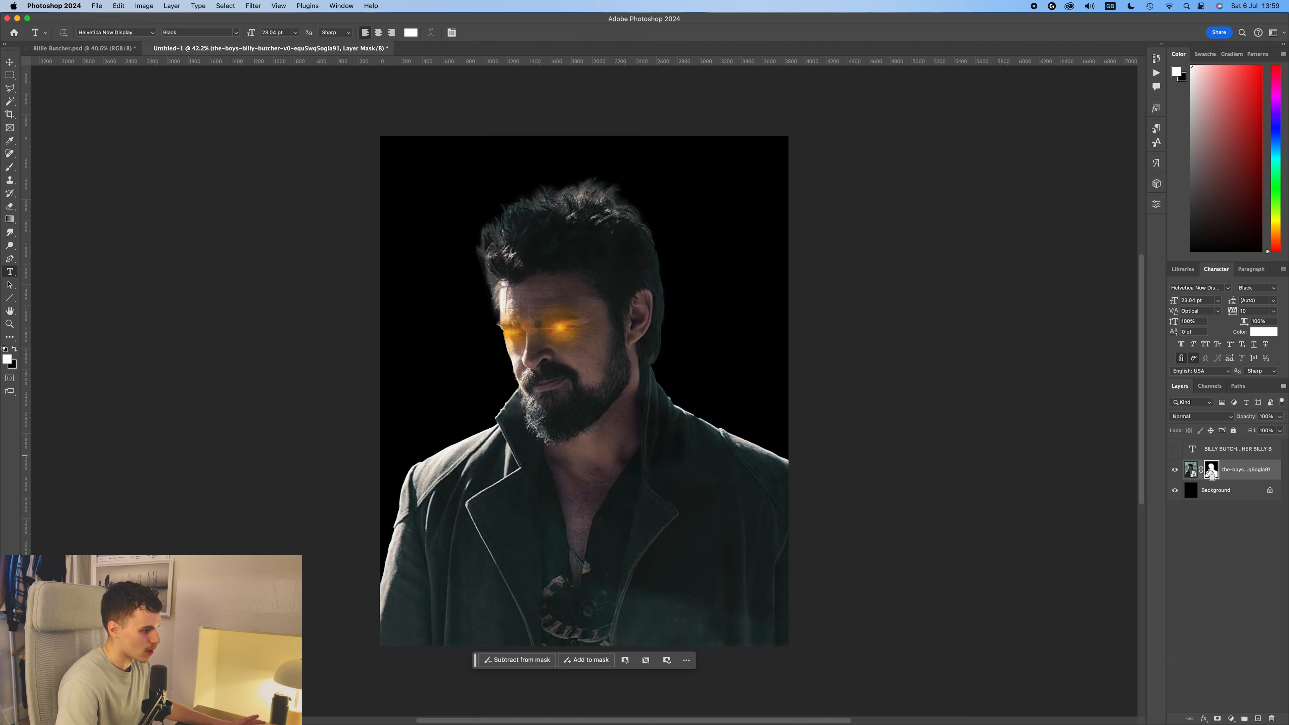
{"action": "left_click", "coordinate": [1214, 472], "text": "super"}
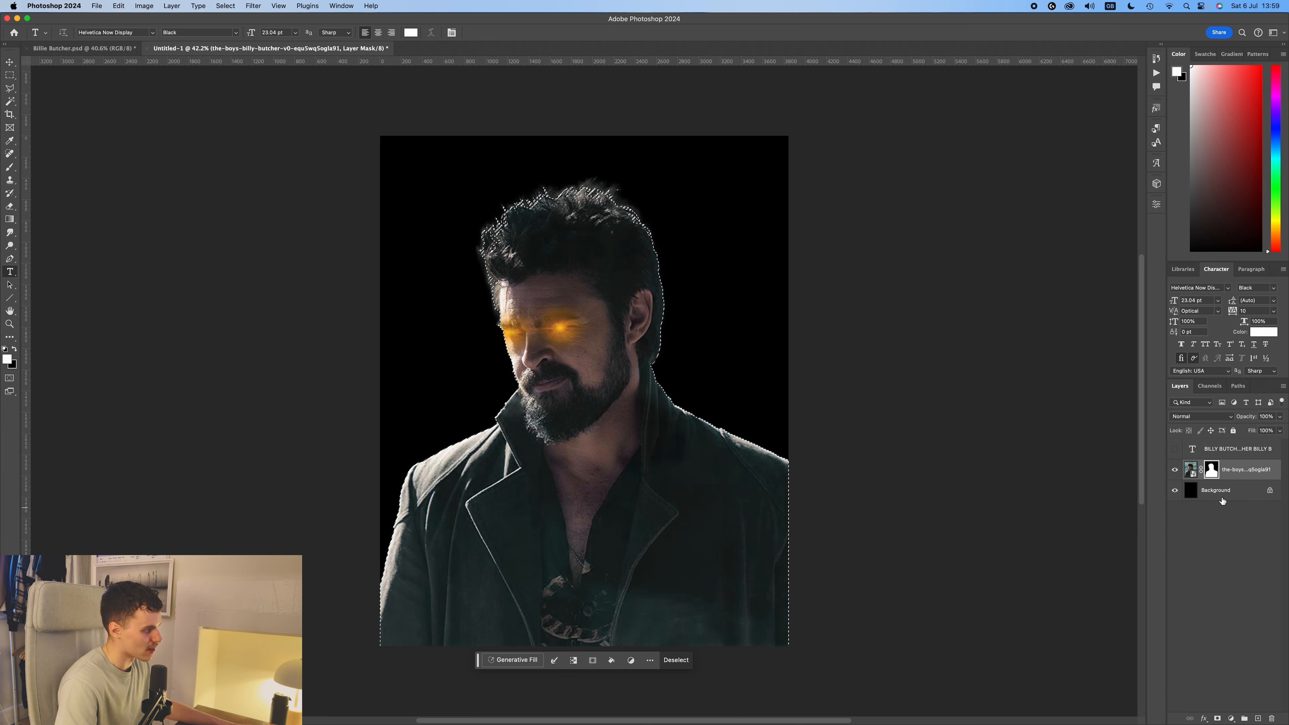
{"action": "left_click", "coordinate": [1194, 450], "text": "alt+shift+super"}
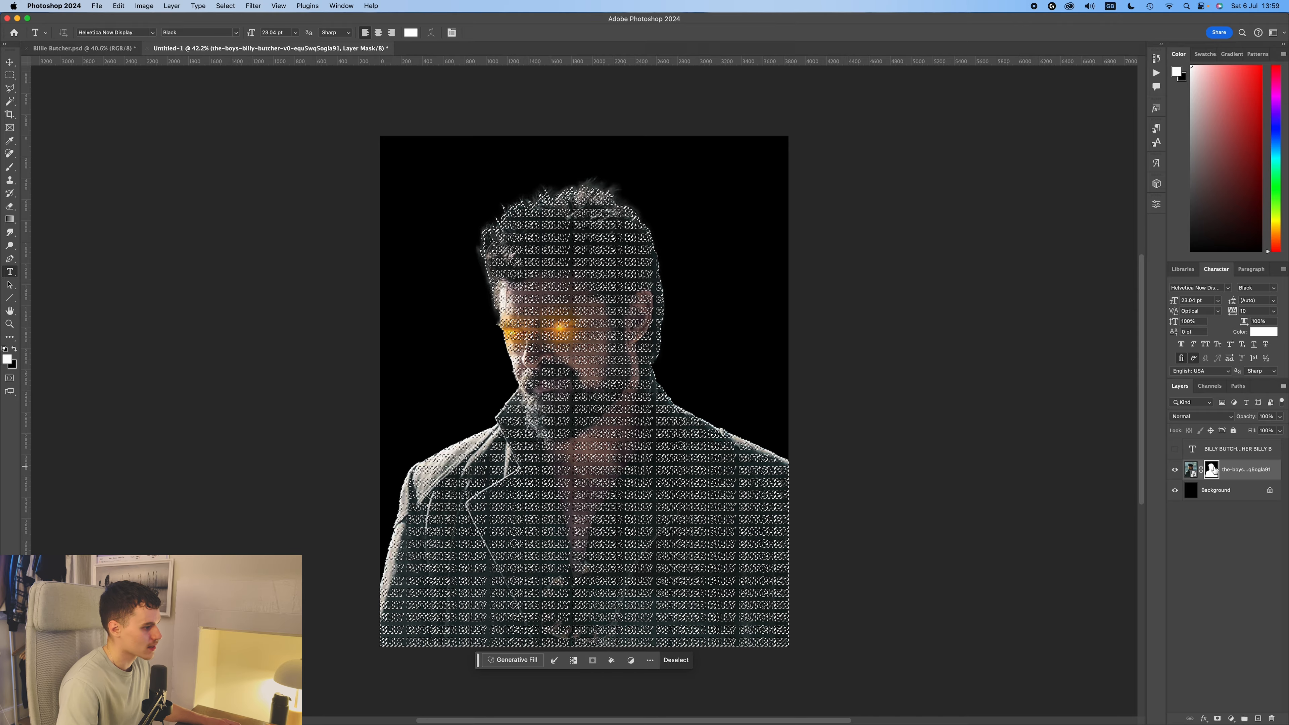
{"action": "key", "text": "super+BackSpace"}
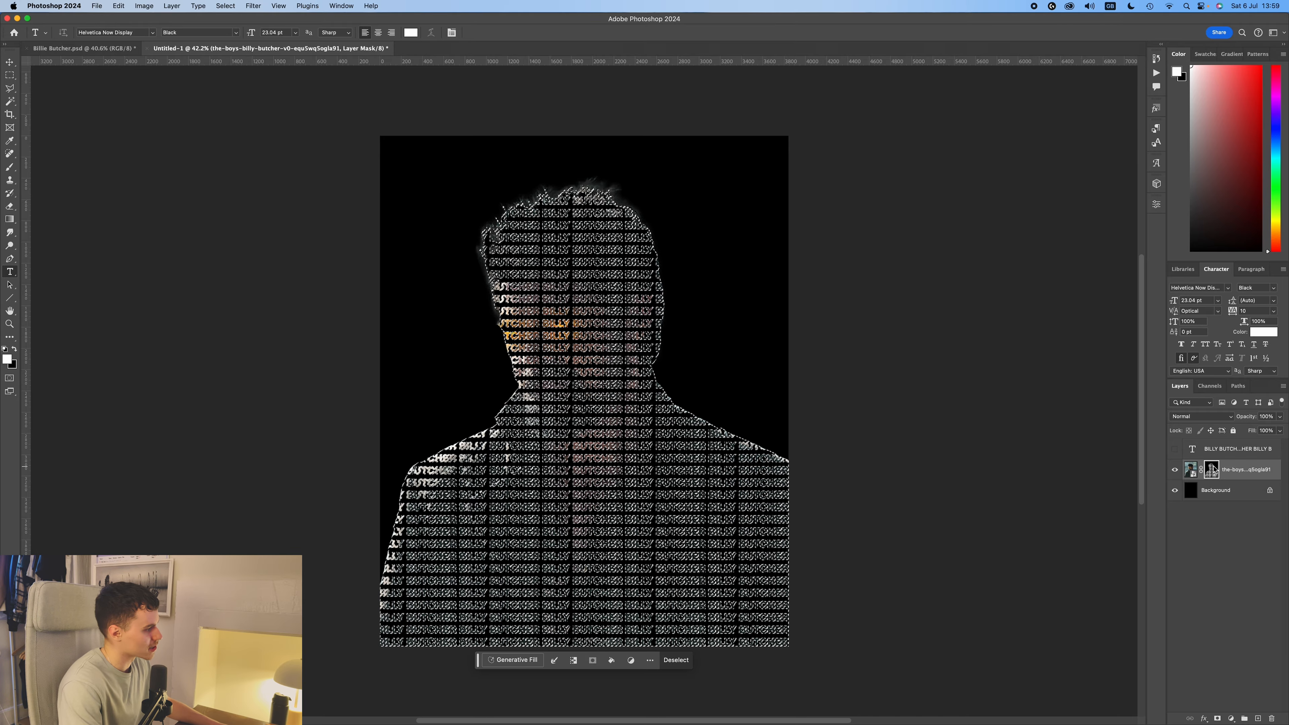
{"action": "key", "text": "super+d"}
{"action": "key", "text": "v"}
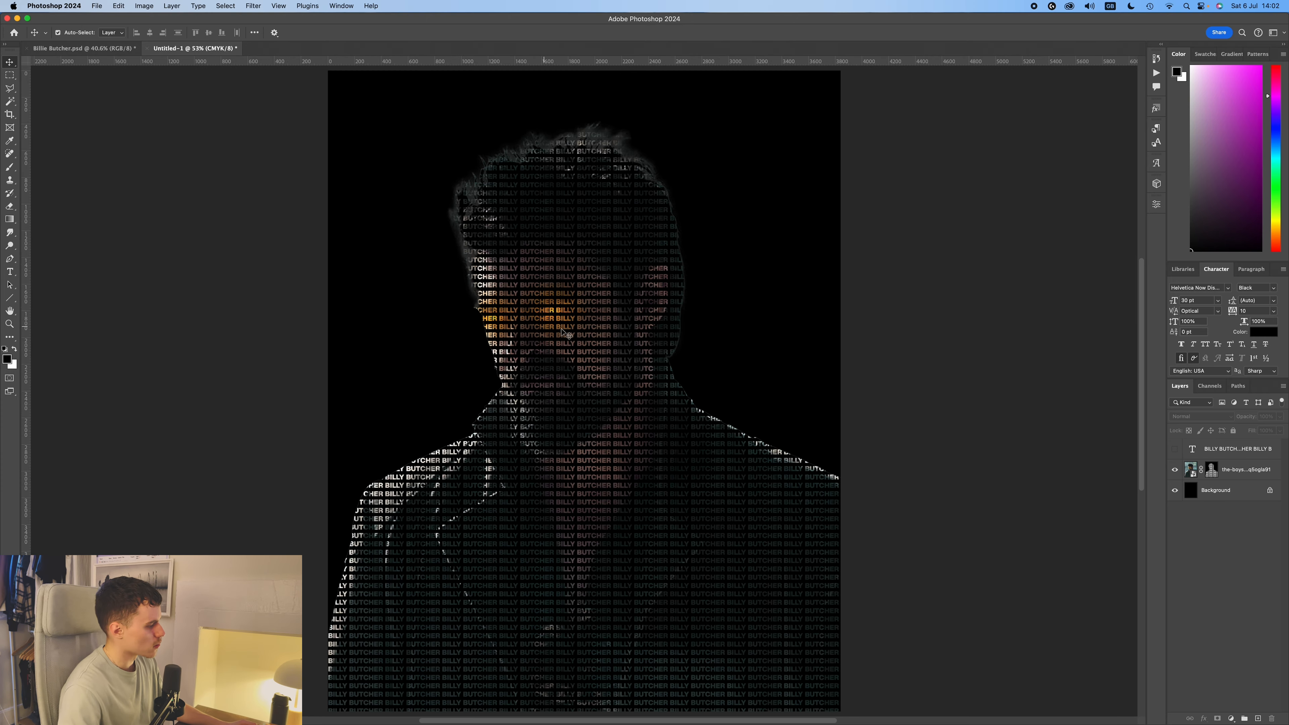
Stamp all visible layers into a new merged layer above the masked portrait.
{"action": "scroll", "coordinate": [600, 336], "scroll_direction": "up", "scroll_amount": 10}
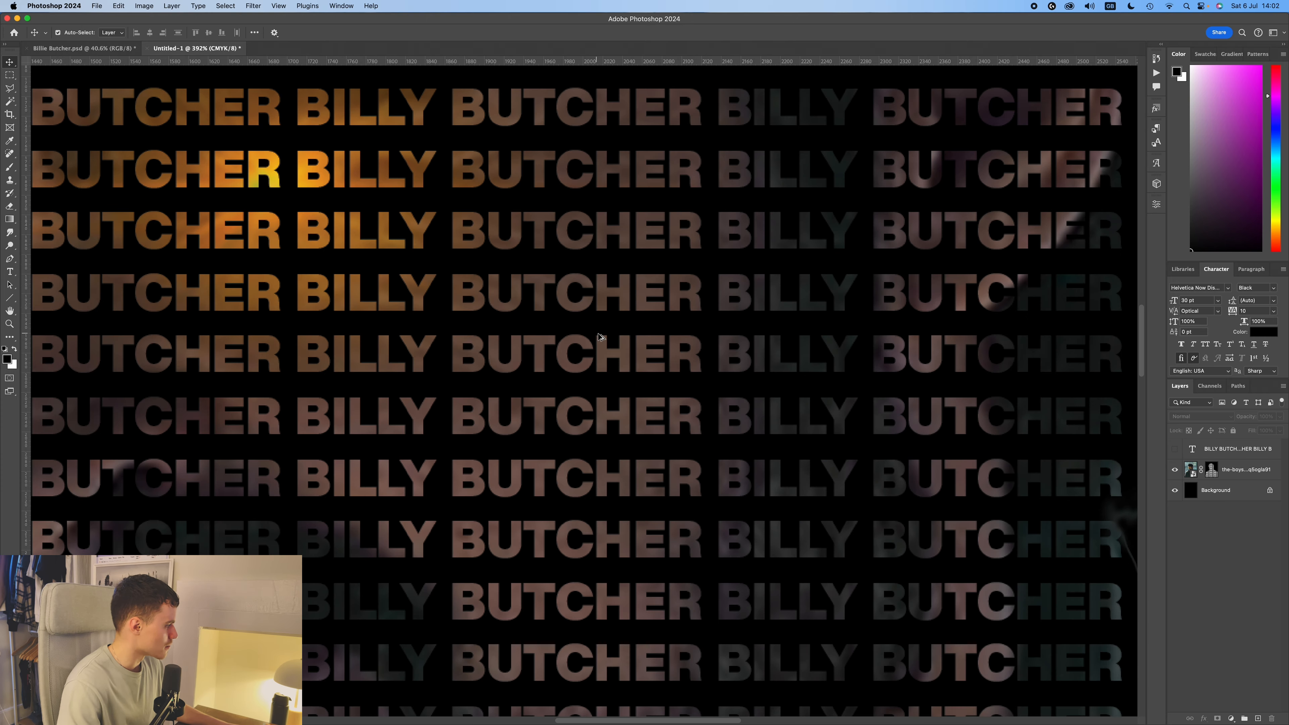
{"action": "key", "text": "super+0"}
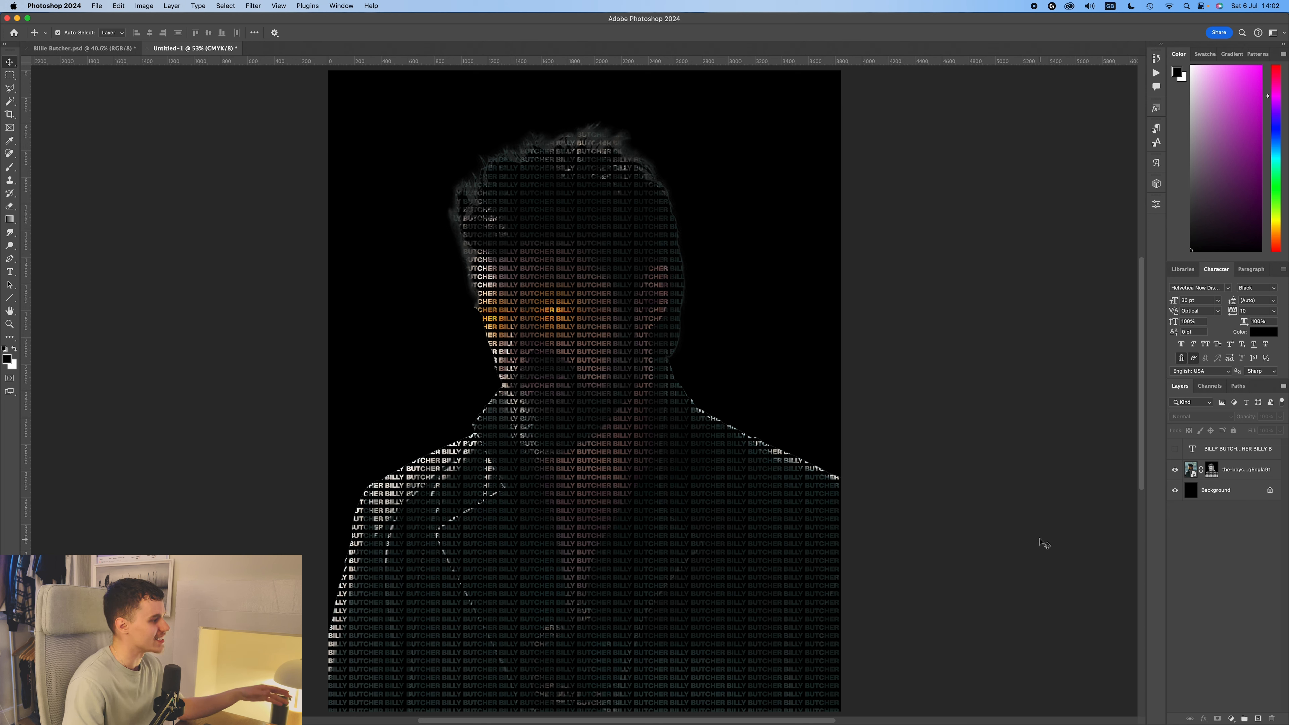
{"action": "left_click", "coordinate": [1249, 470]}
{"action": "left_click", "coordinate": [1034, 477]}
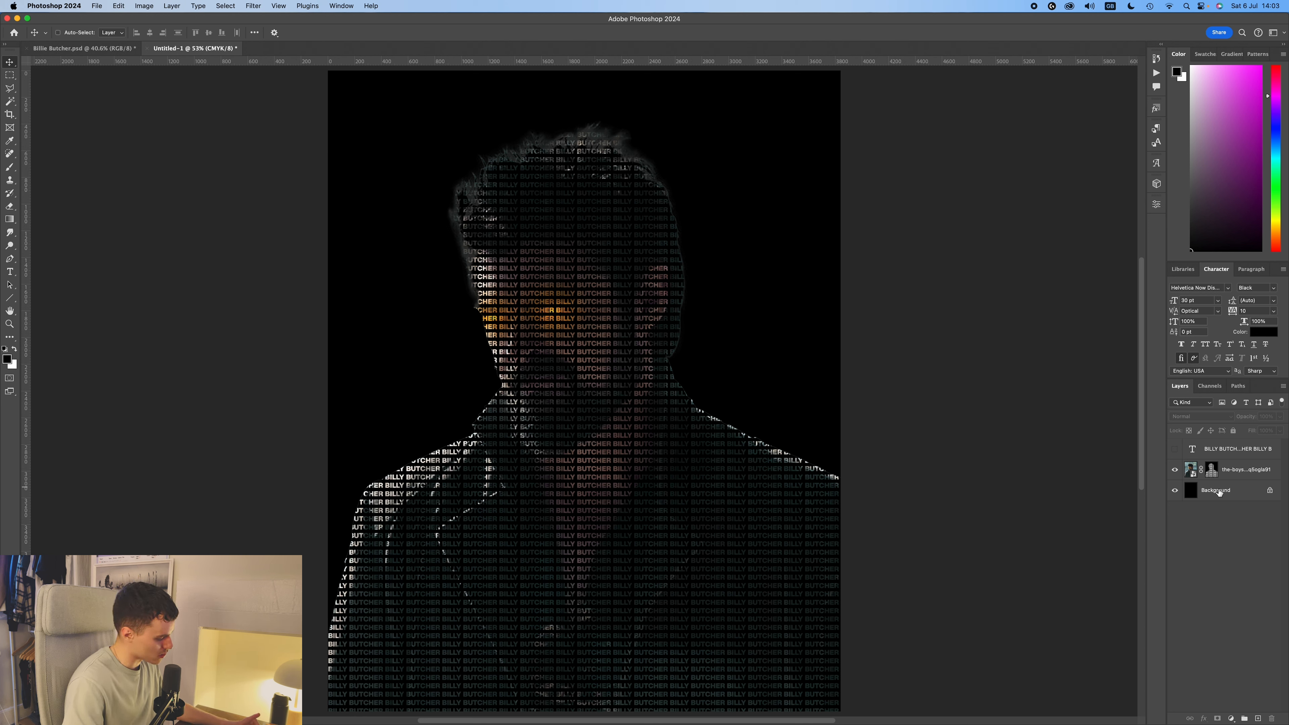
{"action": "key", "text": "super+alt+shift+e"}
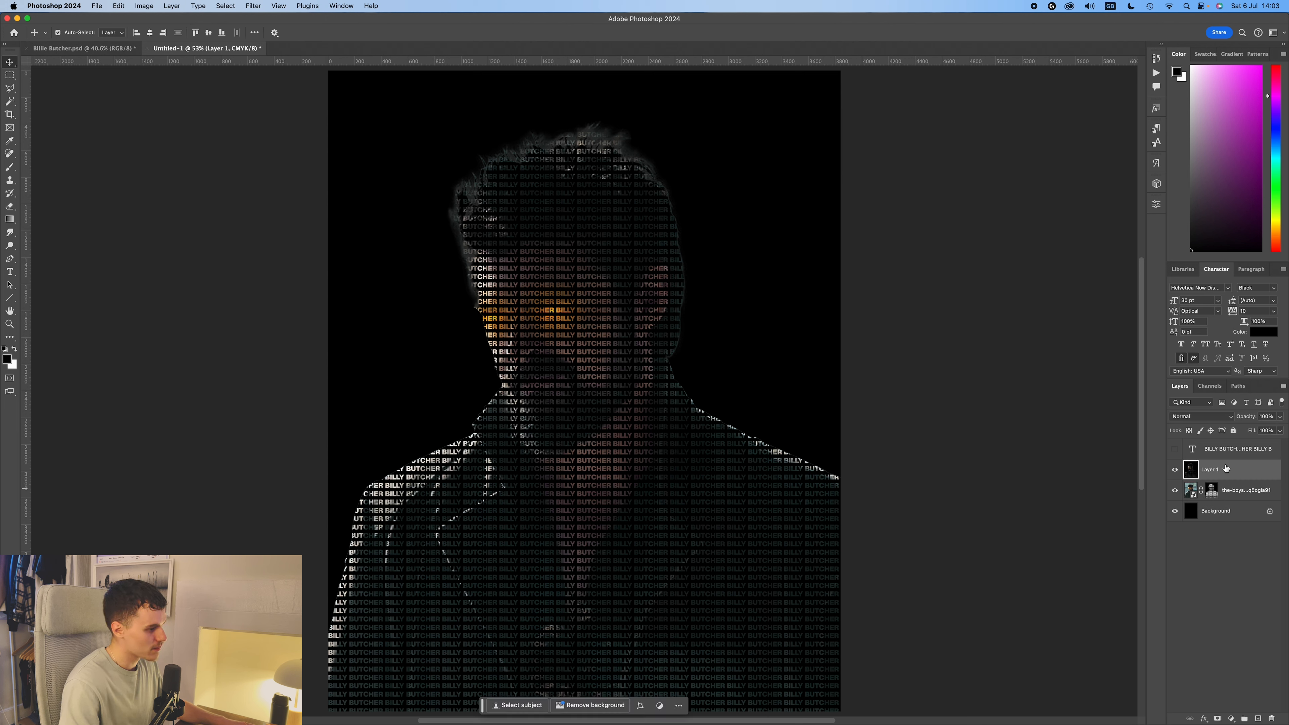
Convert the merged layer to a smart object and hide the portrait and background layers.
{"action": "right_click", "coordinate": [1251, 474]}
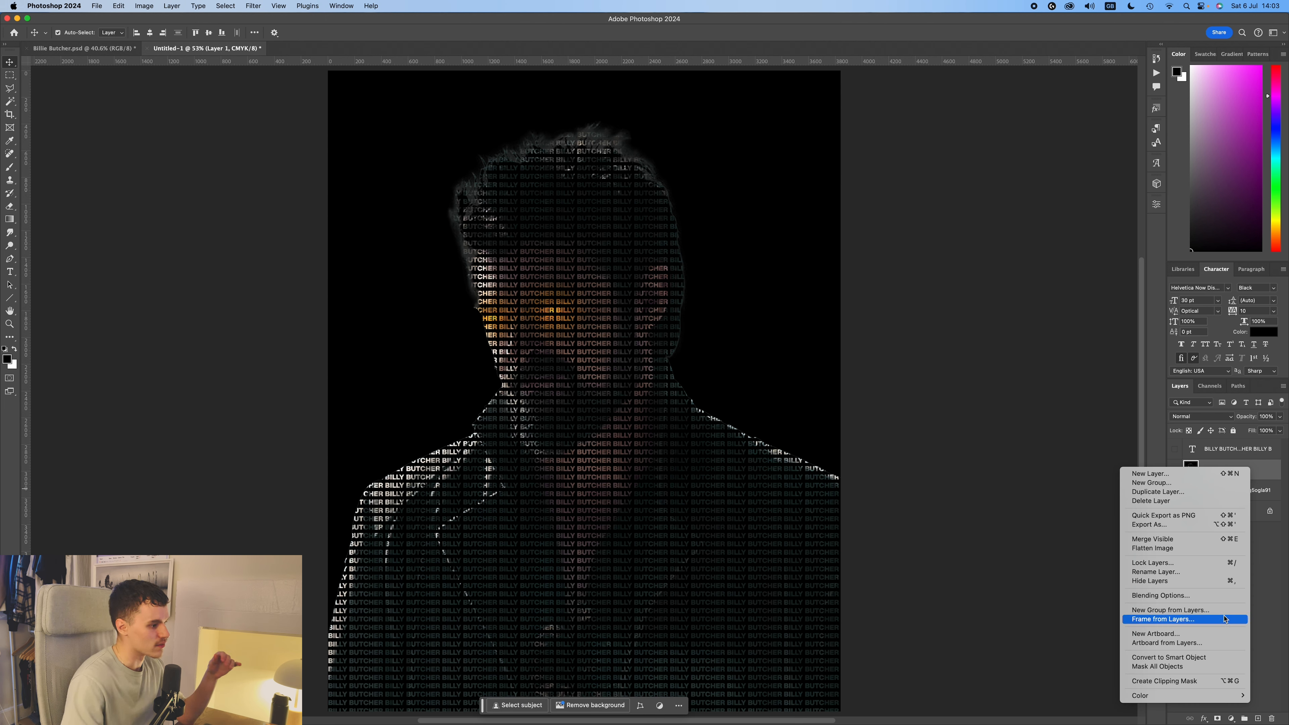
{"action": "left_click", "coordinate": [1220, 658]}
{"action": "left_click", "coordinate": [1170, 471]}
Switch to Billie Butcher.psd and examine the motion-blurred Layer 2 up close by toggling its visibility.
{"action": "left_click", "coordinate": [83, 48]}
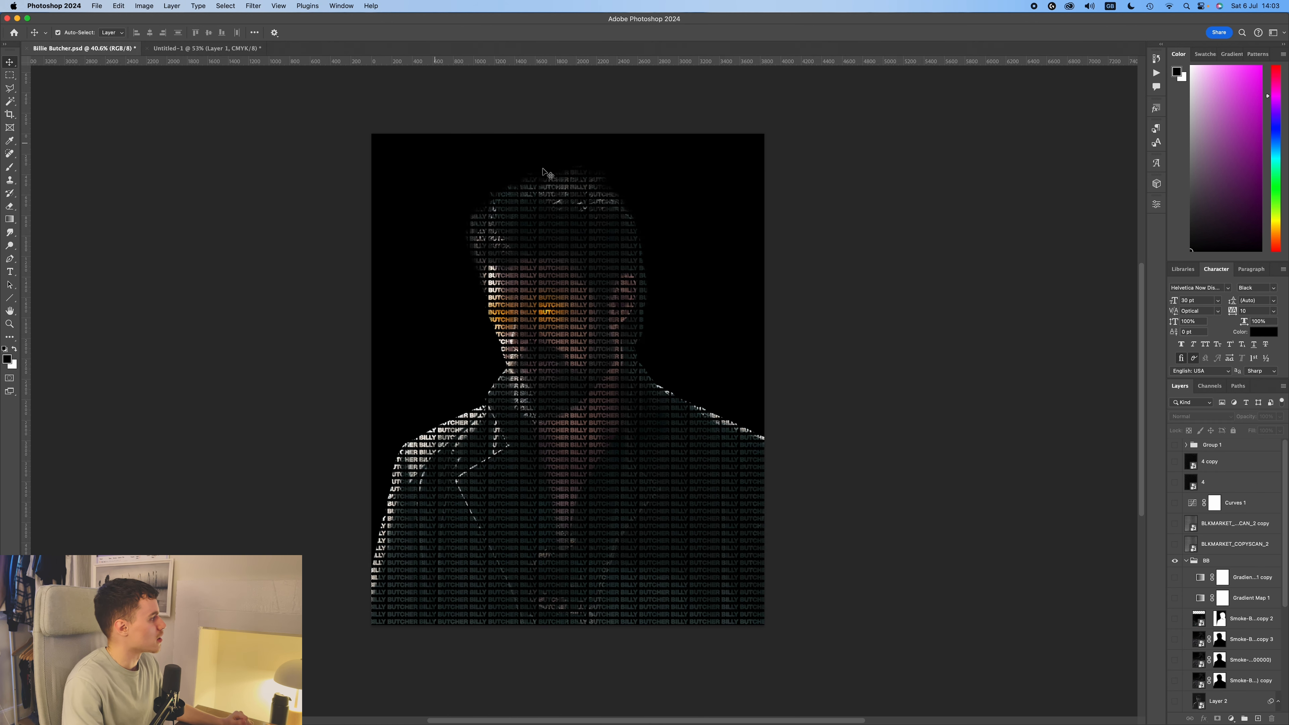
{"action": "scroll", "coordinate": [1181, 622], "scroll_direction": "down", "scroll_amount": 5}
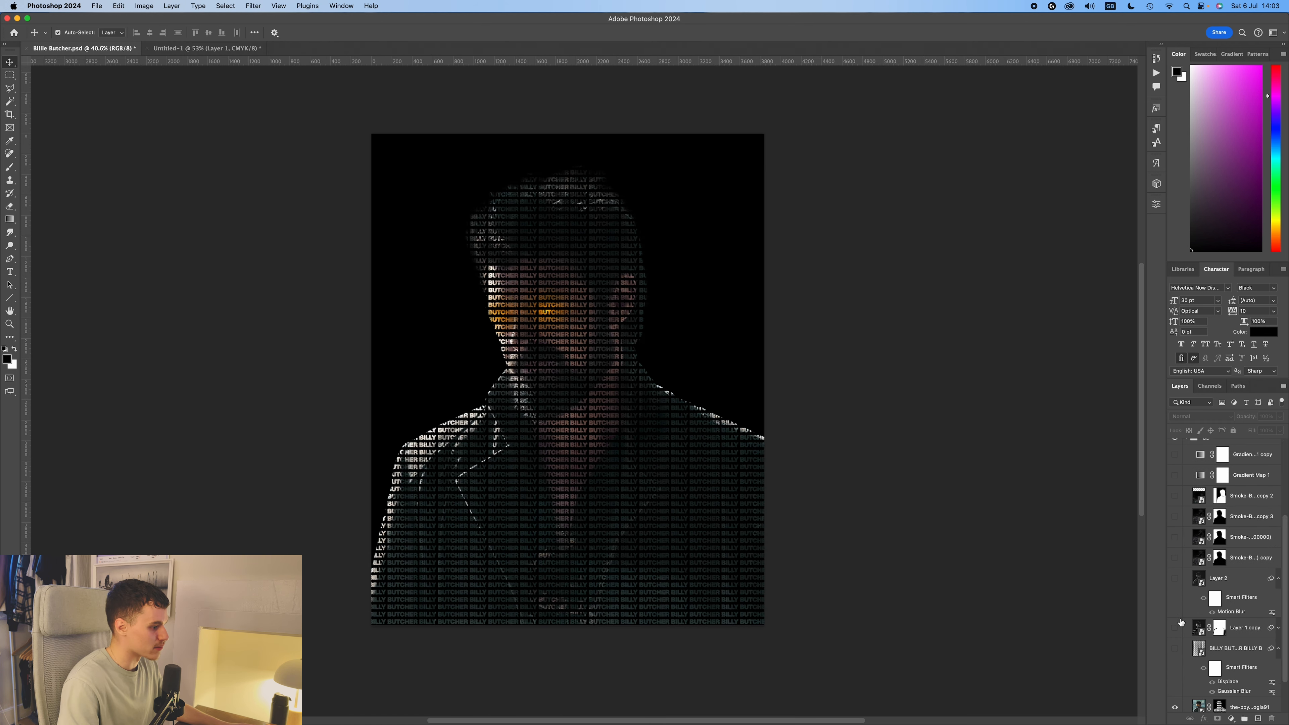
{"action": "left_click", "coordinate": [1175, 579]}
{"action": "left_click", "coordinate": [1176, 579]}
{"action": "left_click", "coordinate": [1176, 580]}
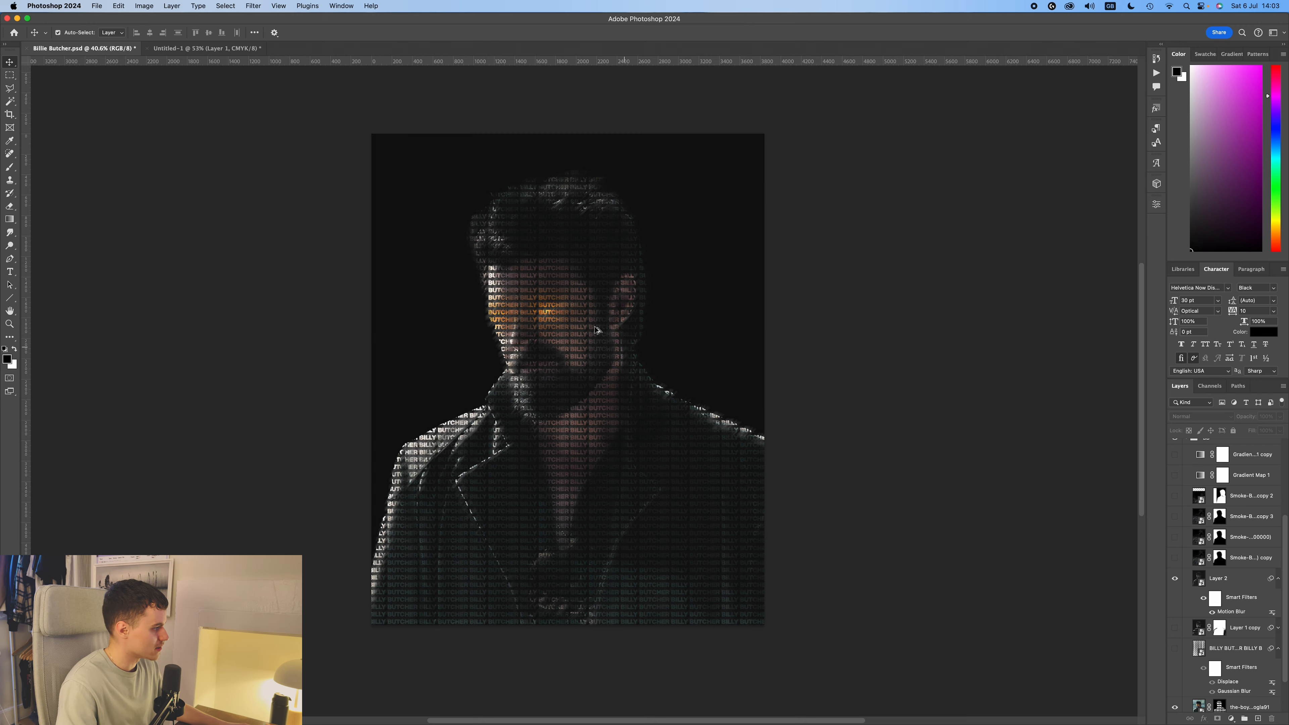
{"action": "scroll", "coordinate": [588, 318], "scroll_direction": "up", "scroll_amount": 6}
{"action": "left_click", "coordinate": [1177, 581]}
{"action": "left_click", "coordinate": [1176, 581]}
{"action": "scroll", "coordinate": [931, 527], "scroll_direction": "down", "scroll_amount": 10}
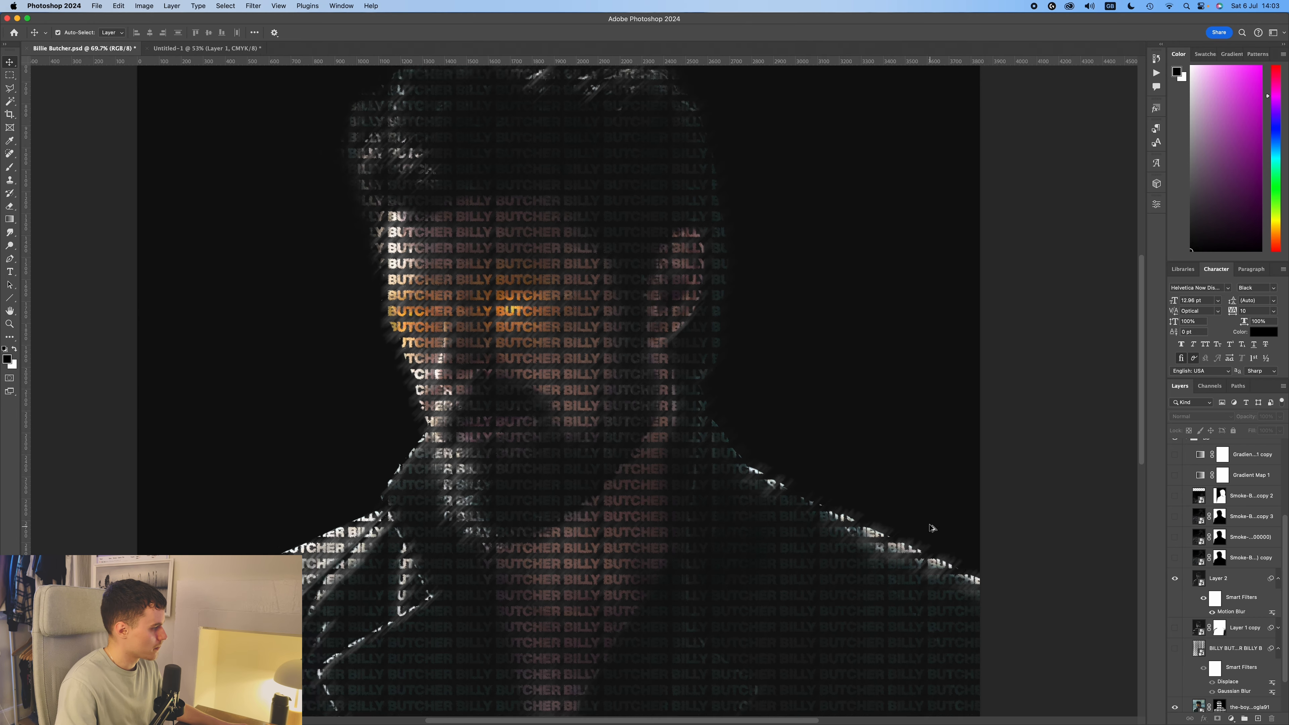
{"action": "scroll", "coordinate": [932, 527], "scroll_direction": "up", "scroll_amount": 5}
{"action": "scroll", "coordinate": [936, 530], "scroll_direction": "down", "scroll_amount": 2}
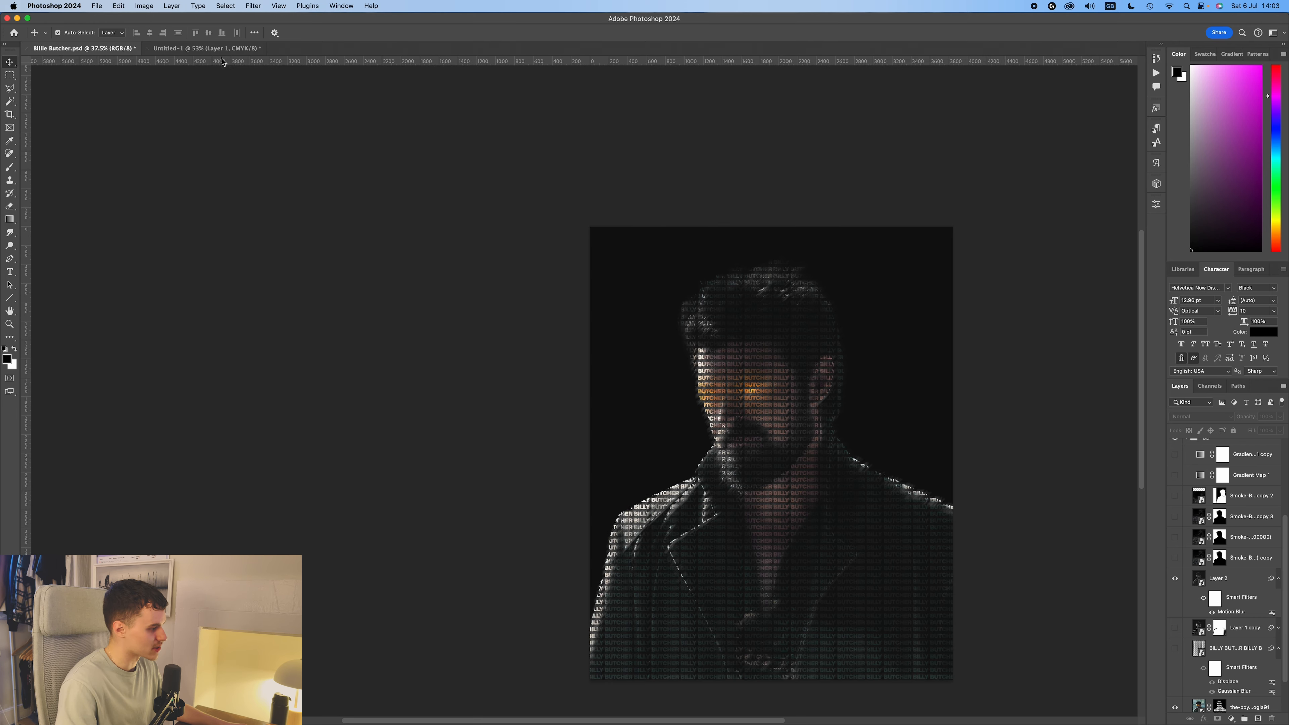
Return to Untitled-1, duplicate Layer 1, and apply a Motion Blur at 45° with a distance of 122 pixels.
{"action": "left_click", "coordinate": [218, 48]}
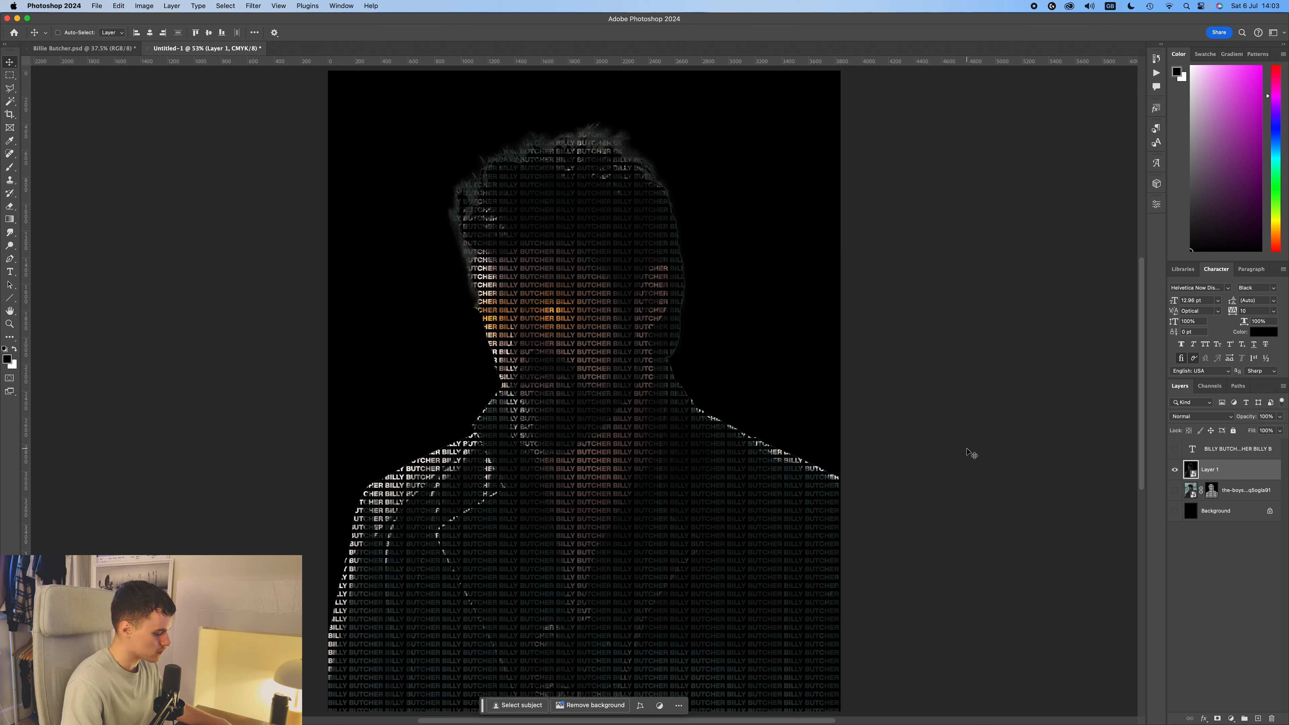
{"action": "key", "text": "super+j"}
{"action": "right_click", "coordinate": [1231, 472]}
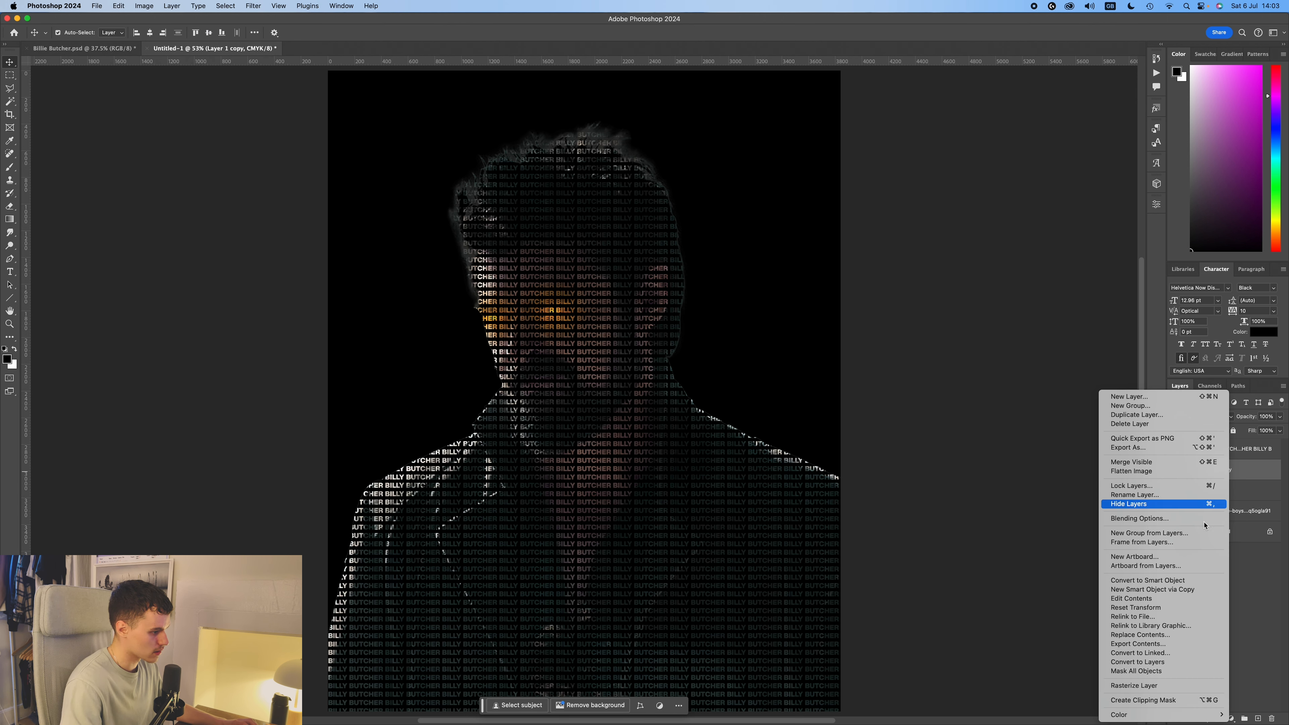
{"action": "left_click", "coordinate": [1271, 466]}
{"action": "left_click", "coordinate": [253, 6]}
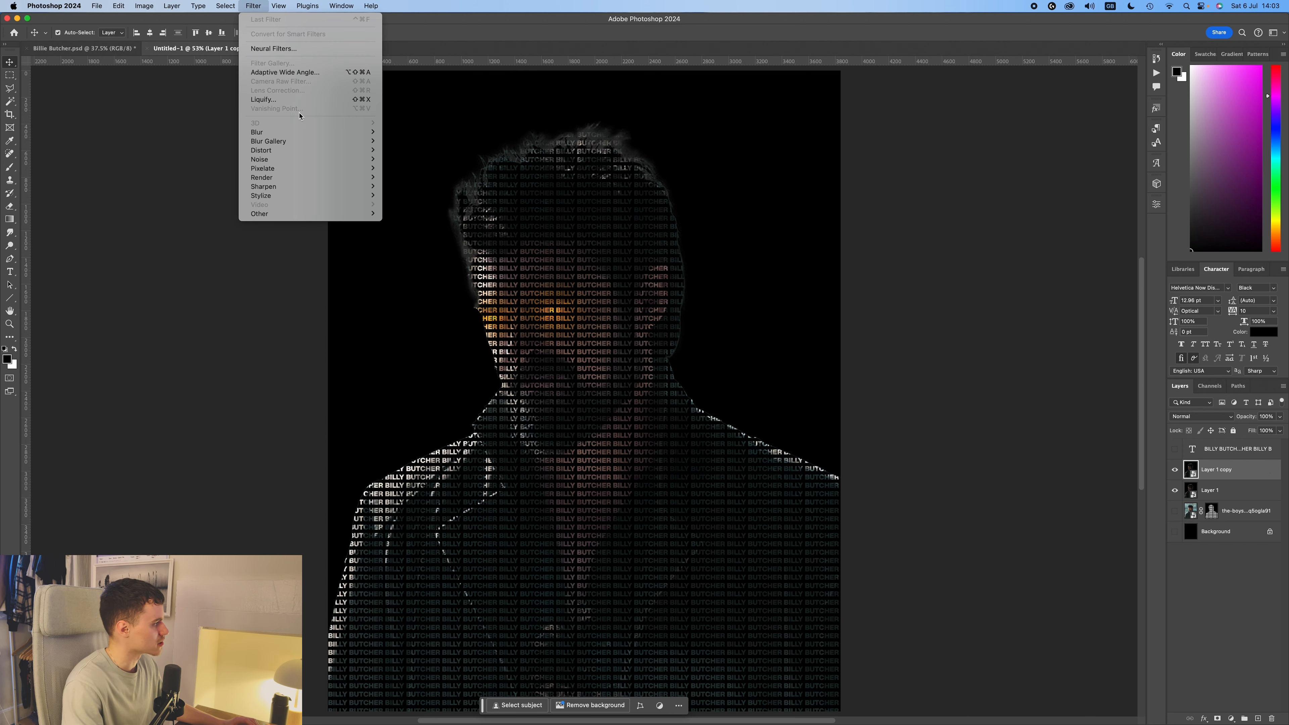
{"action": "left_click", "coordinate": [410, 187]}
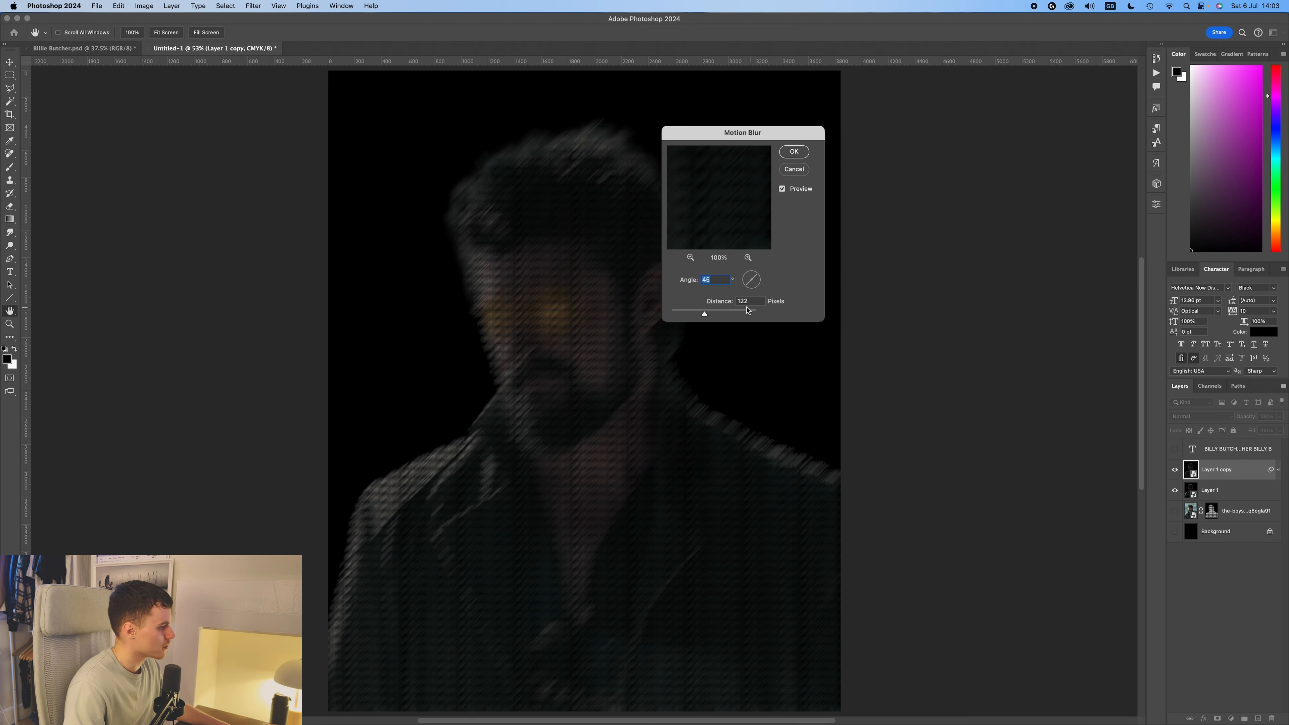
{"action": "left_click", "coordinate": [794, 151]}
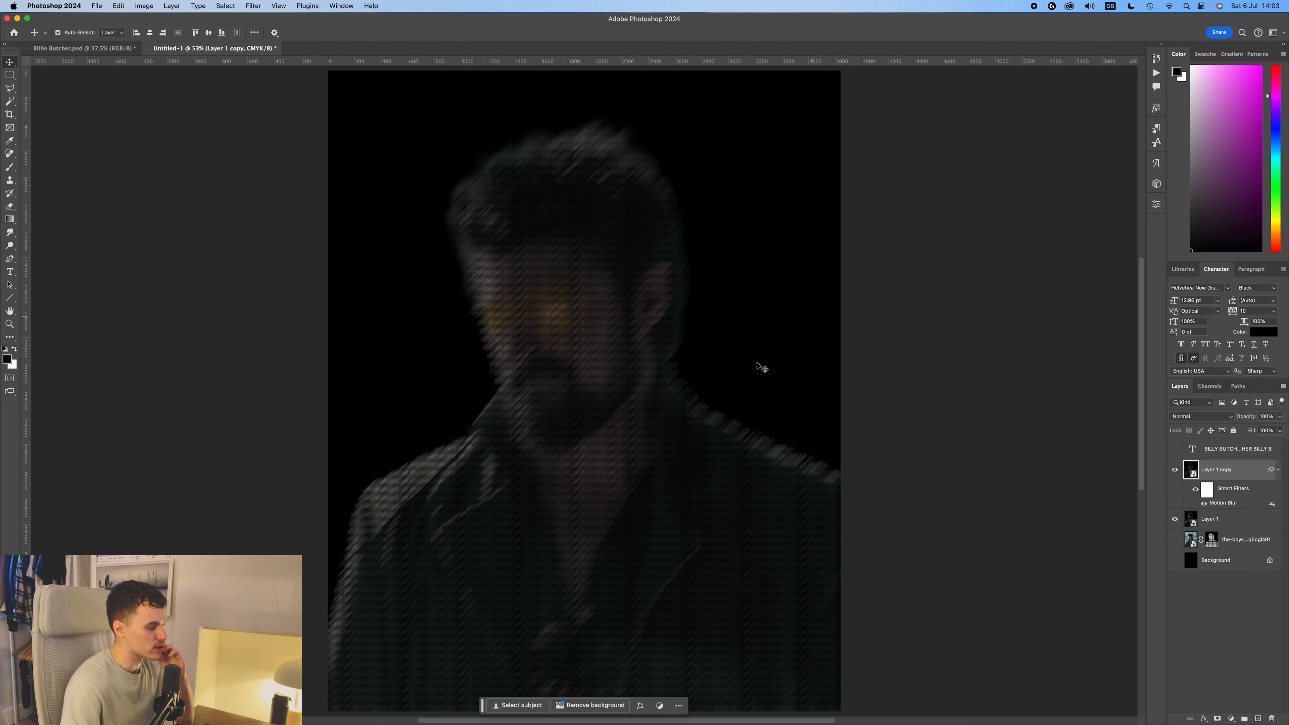
Set the blending mode of the blurred layer copy to Lighten.
{"action": "left_click", "coordinate": [1208, 419]}
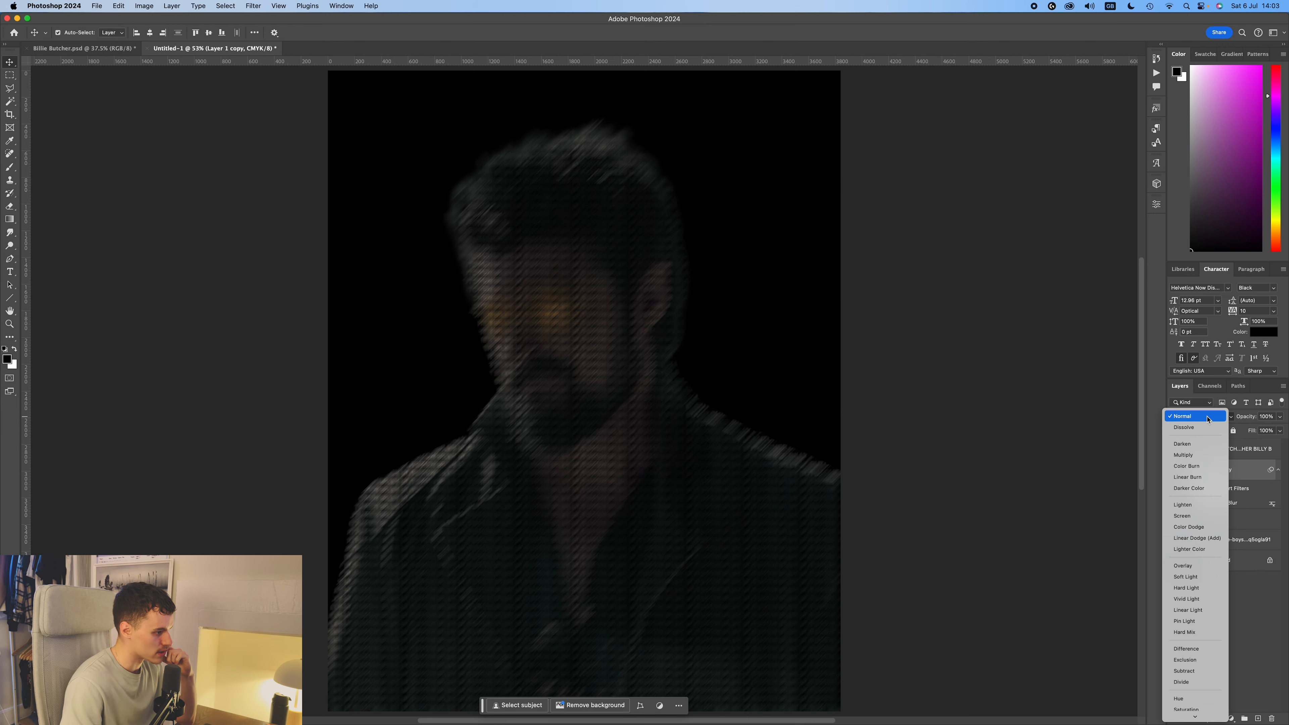
{"action": "left_click", "coordinate": [1205, 505]}
{"action": "left_click", "coordinate": [950, 405]}
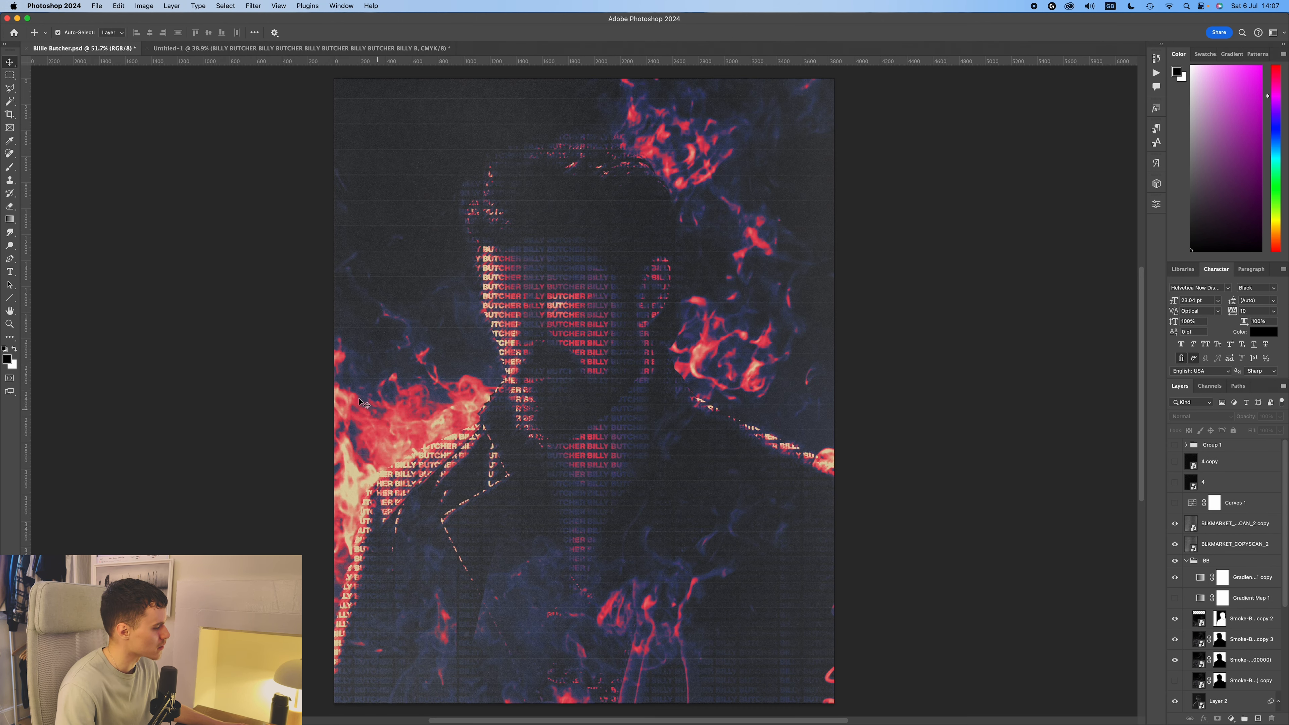
Return to Untitled-1 and place the Smoke-BG (00000) image, flipped horizontally and scaled to about 87% to cover the canvas.
{"action": "left_click", "coordinate": [278, 49]}
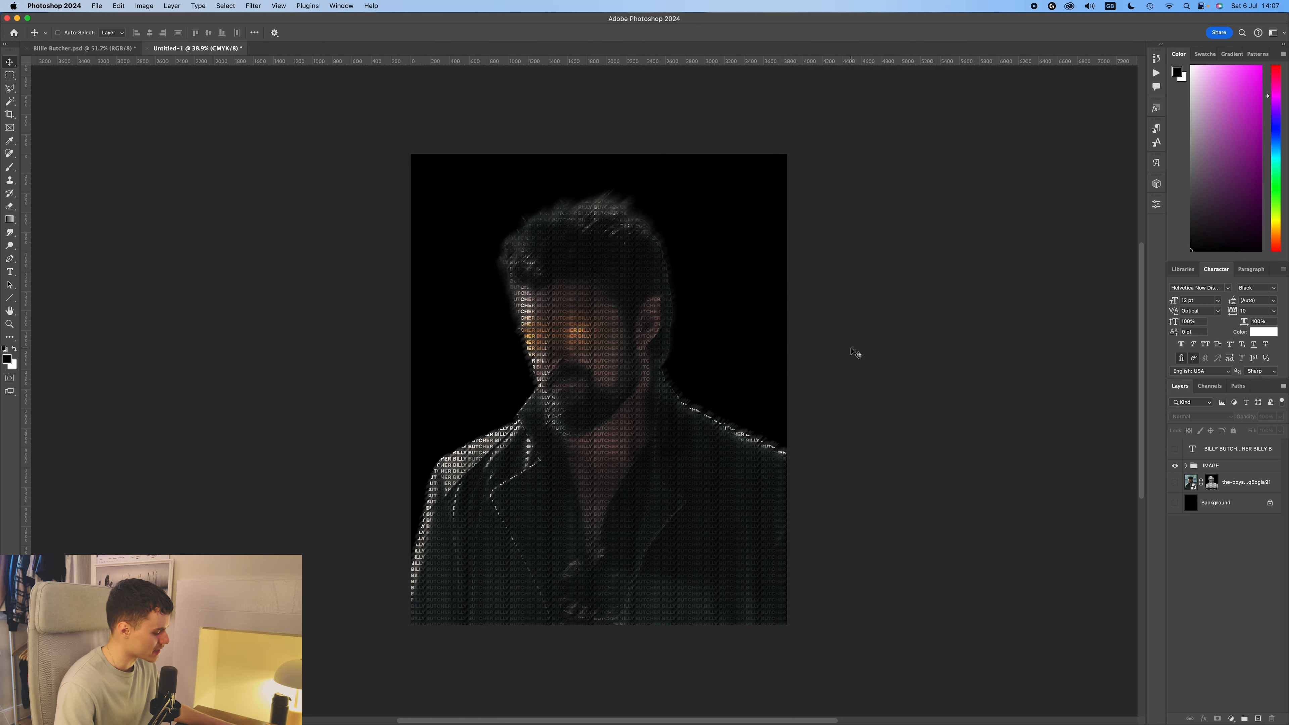
{"action": "left_click_drag", "start_coordinate": [739, 336], "coordinate": [776, 341]}
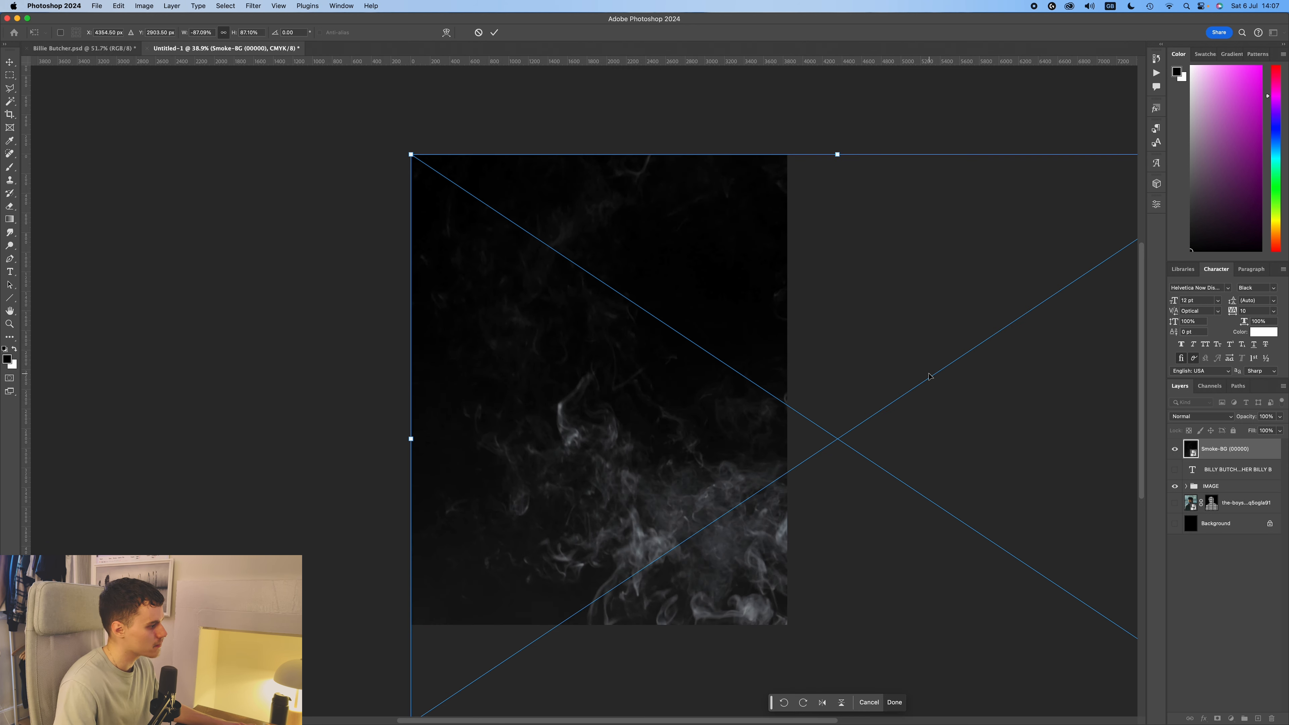
{"action": "key", "text": "Return"}
{"action": "scroll", "coordinate": [936, 386], "scroll_direction": "up", "scroll_amount": 3}
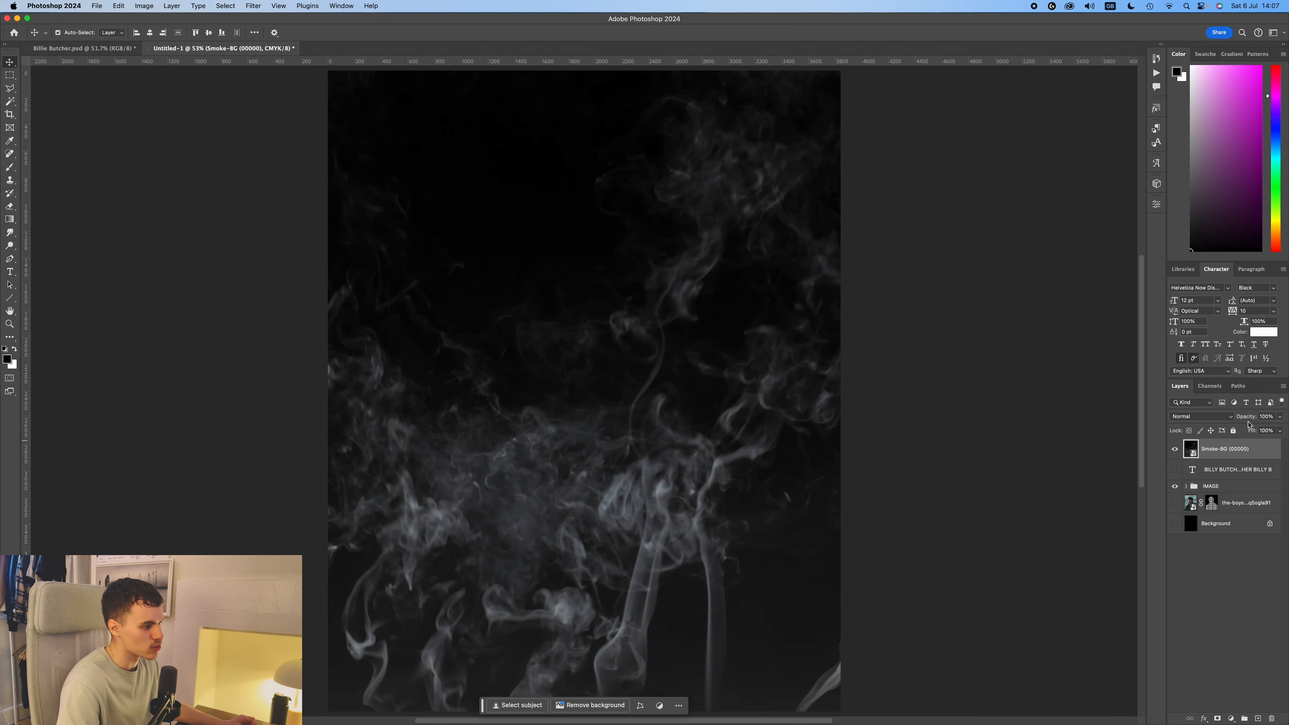
Set the smoke layer's blending mode to Linear Dodge (Add) and check the smoke over the portrait.
{"action": "left_click", "coordinate": [1217, 417]}
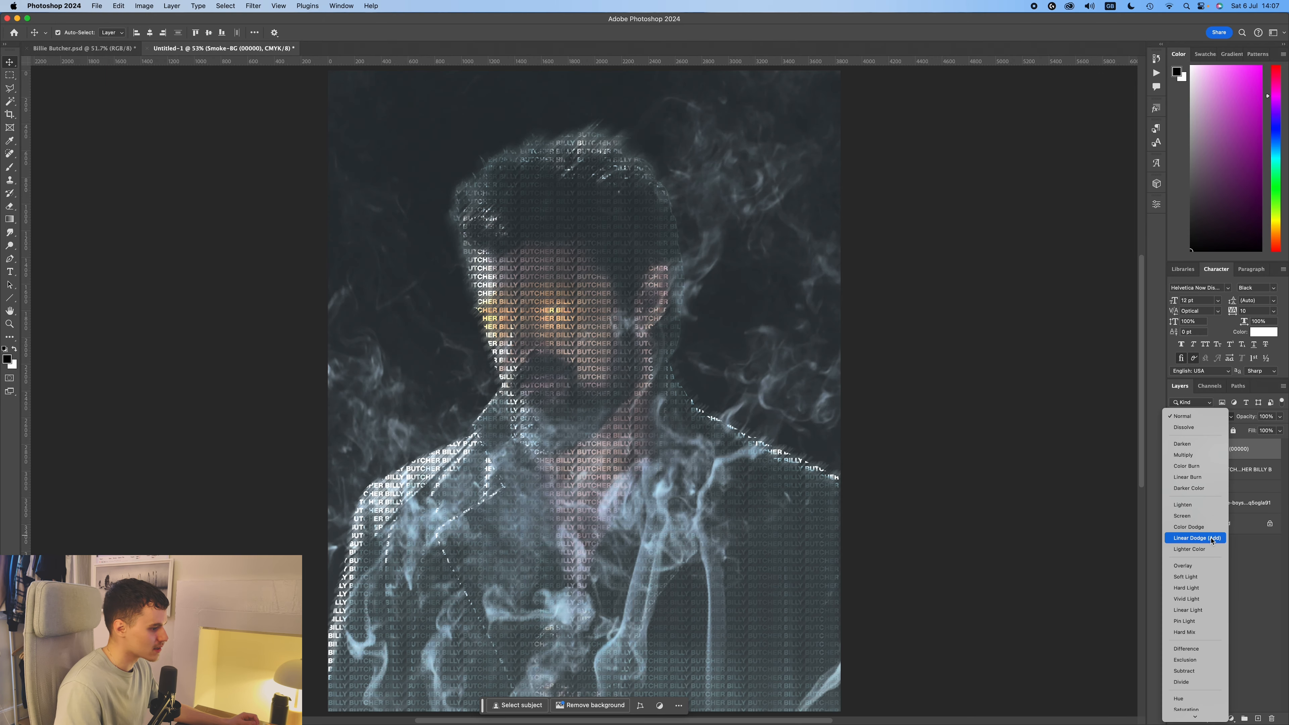
{"action": "left_click", "coordinate": [1212, 539]}
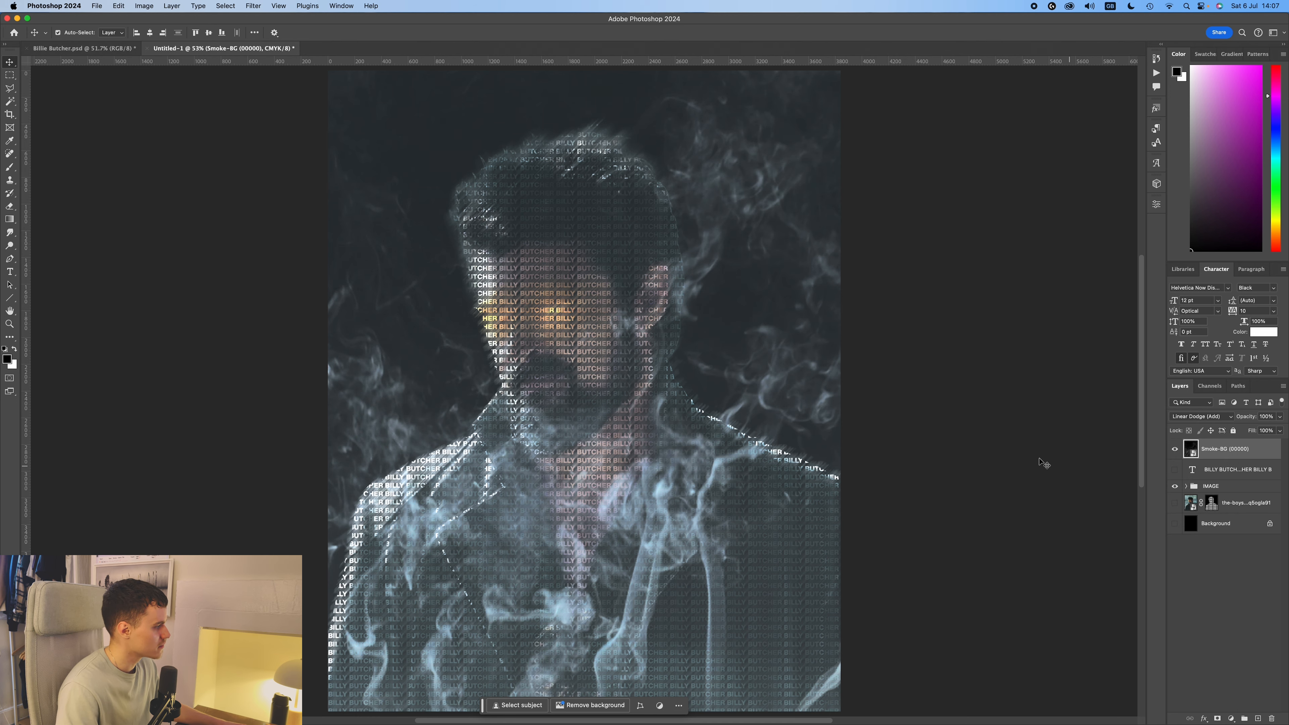
{"action": "scroll", "coordinate": [682, 426], "scroll_direction": "down", "scroll_amount": 3}
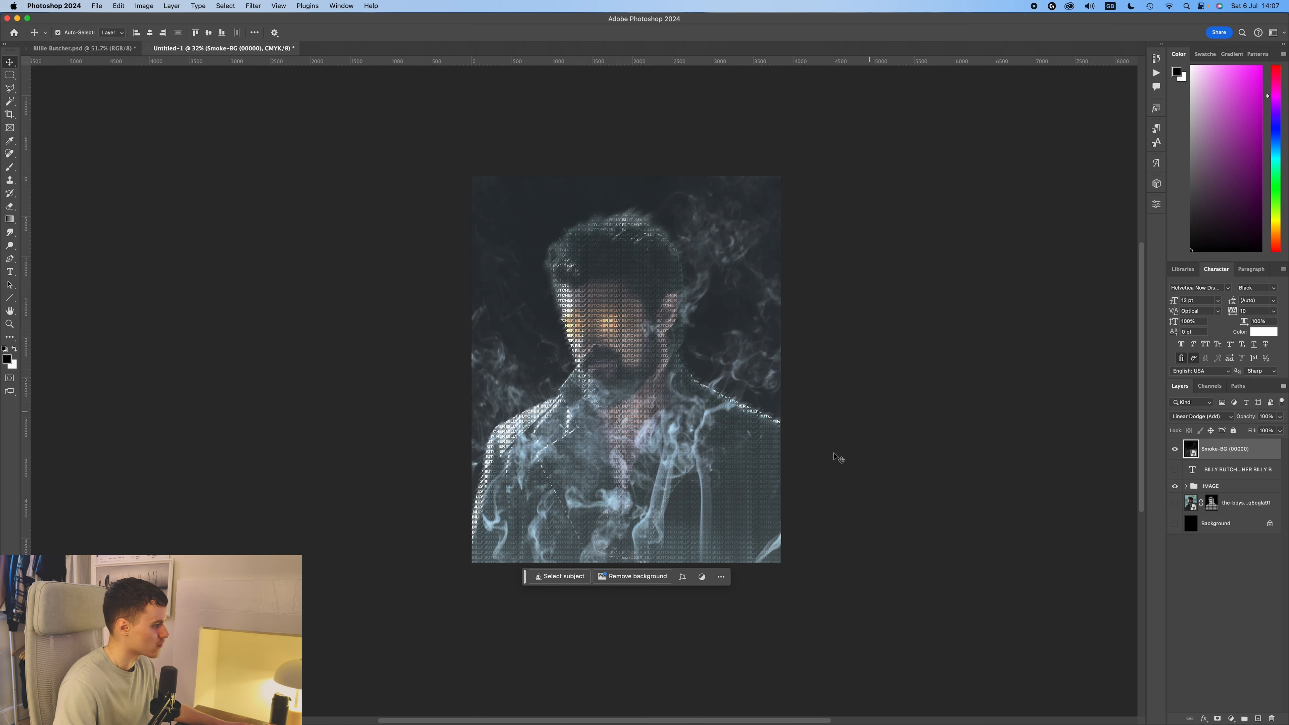
{"action": "scroll", "coordinate": [557, 355], "scroll_direction": "up", "scroll_amount": 5}
{"action": "scroll", "coordinate": [656, 358], "scroll_direction": "down", "scroll_amount": 5}
{"action": "scroll", "coordinate": [704, 371], "scroll_direction": "up", "scroll_amount": 2}
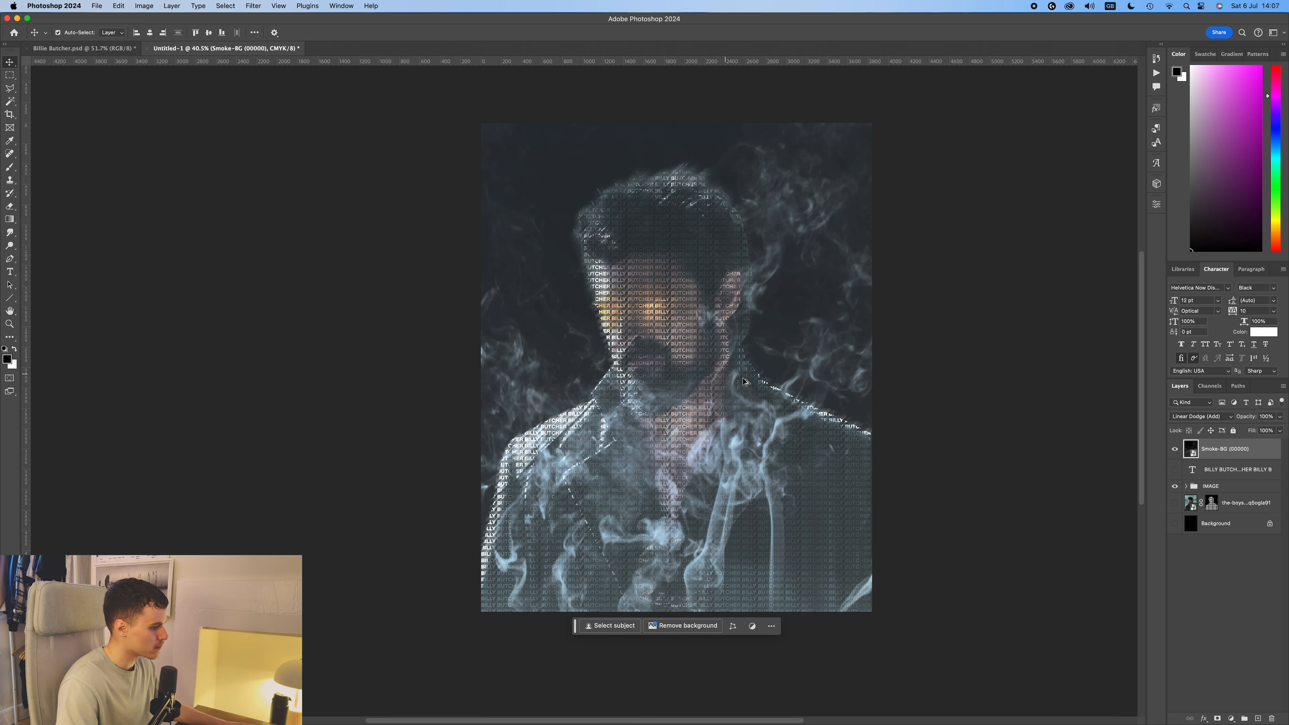
{"action": "left_click", "coordinate": [1174, 449]}
{"action": "left_click", "coordinate": [1173, 449]}
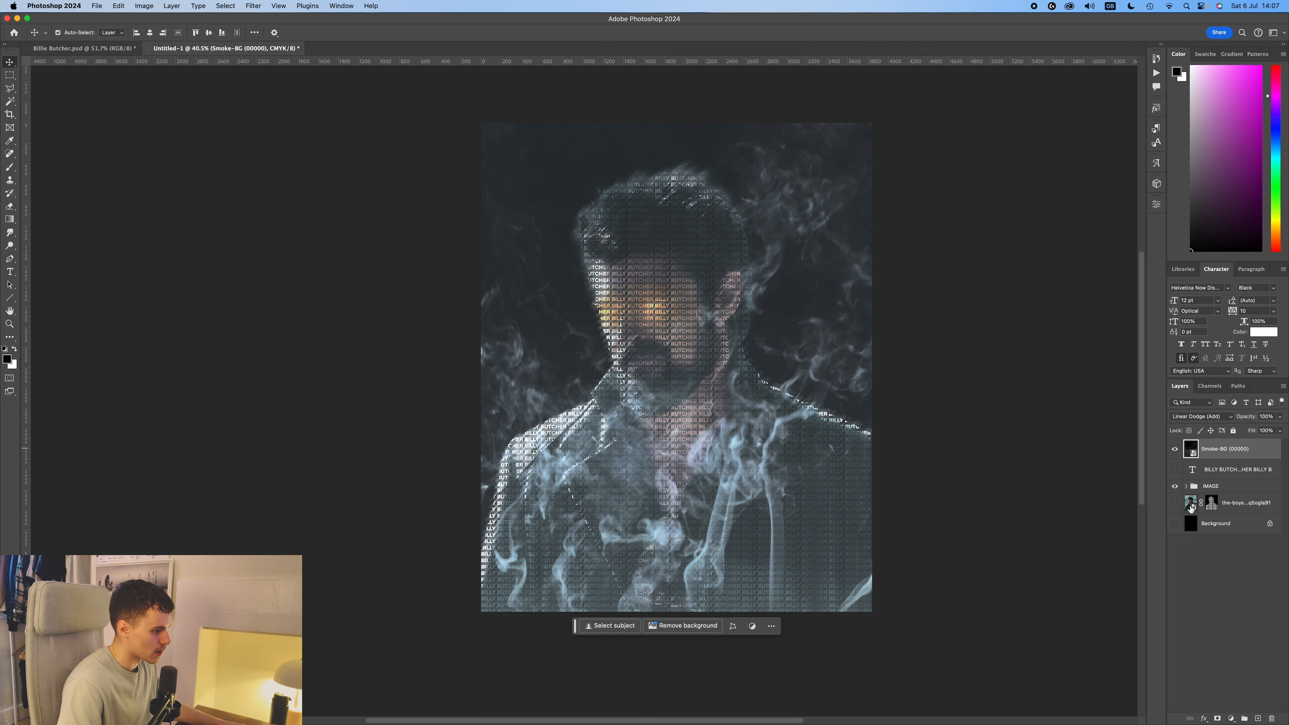
Show the original portrait photo layer and select its subject automatically.
{"action": "left_click", "coordinate": [1243, 508]}
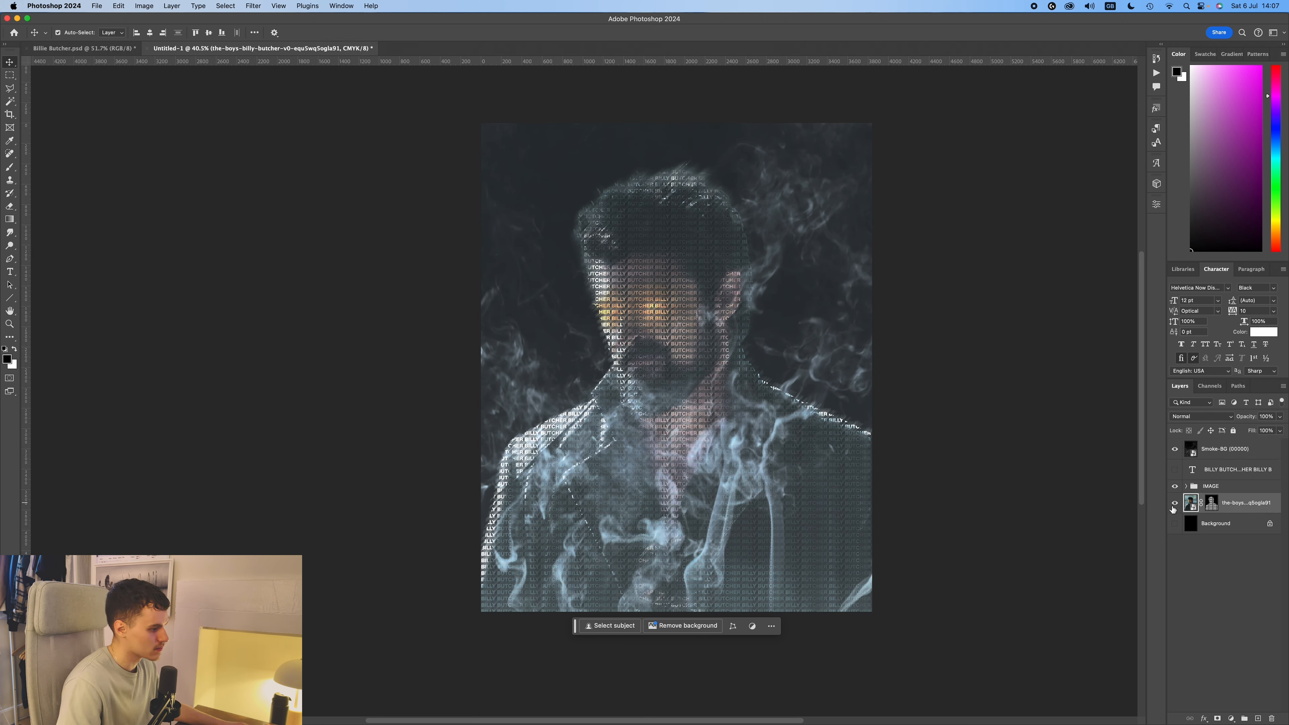
{"action": "left_click", "coordinate": [226, 6]}
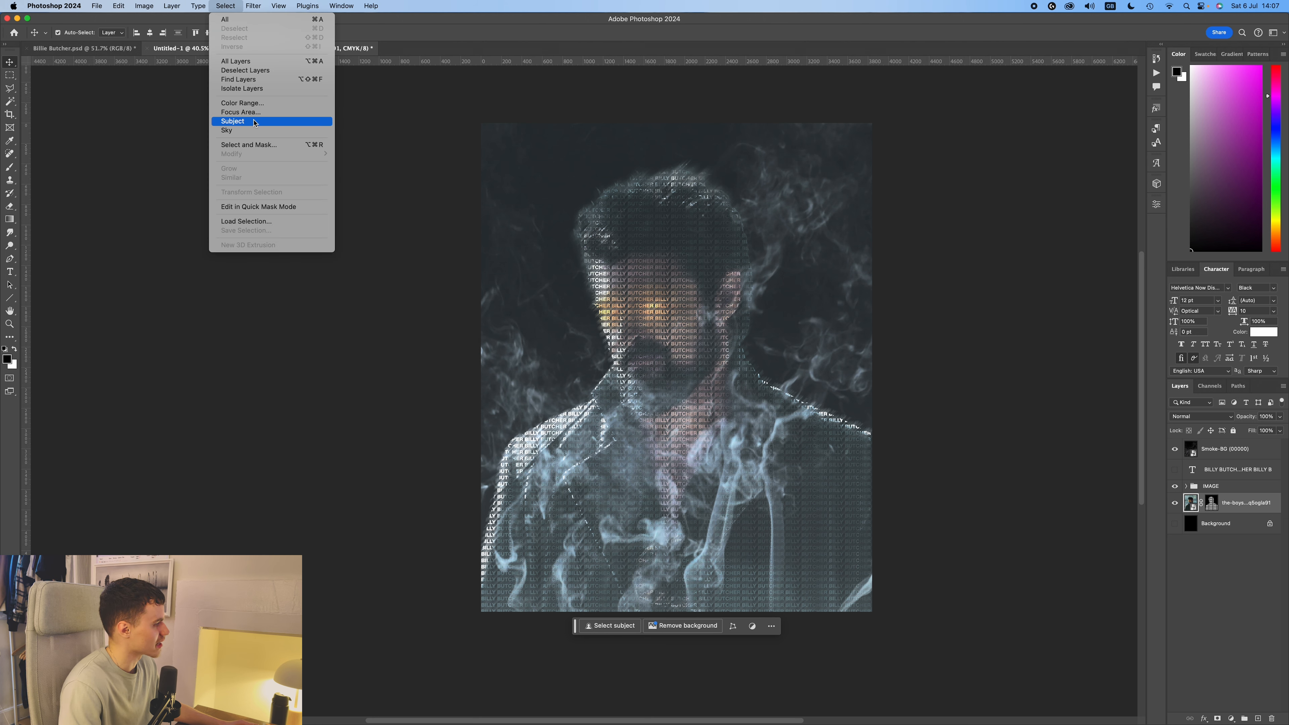
{"action": "left_click", "coordinate": [250, 121]}
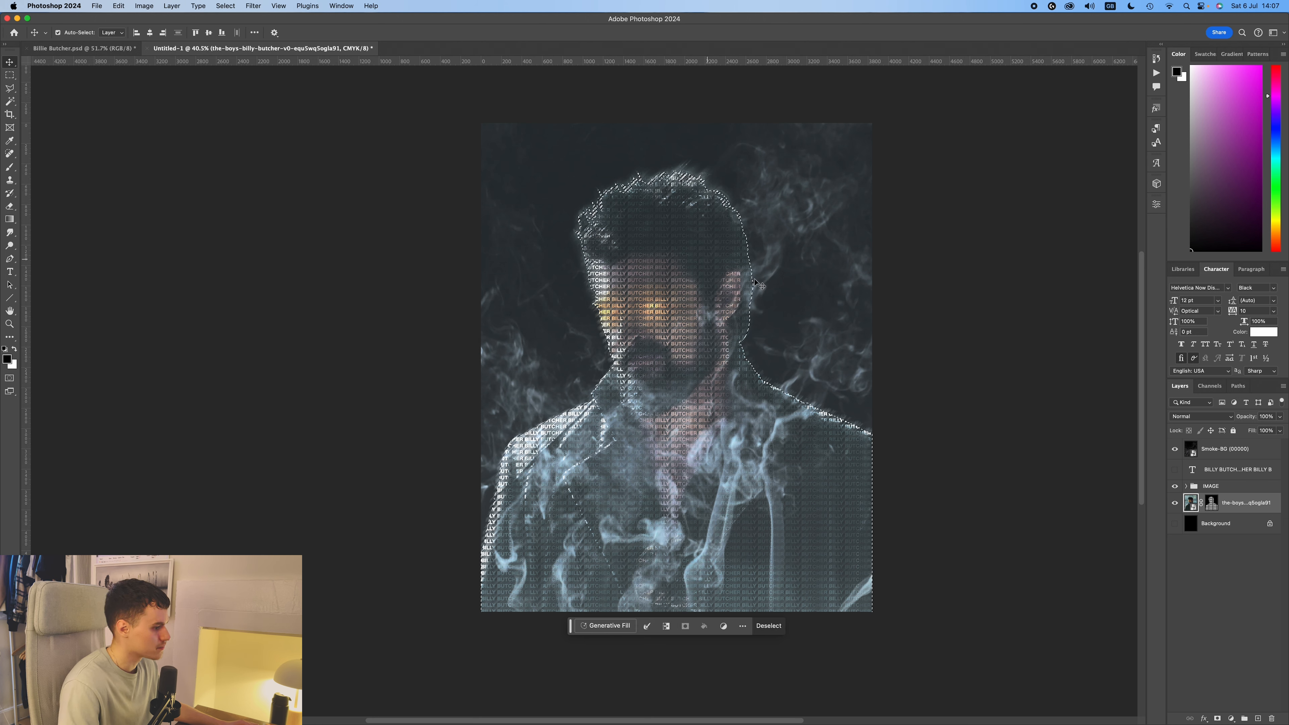
Hide the portrait photo, add a layer mask to the smoke from the selection, and invert it to keep smoke behind the figure.
{"action": "left_click", "coordinate": [1175, 503]}
{"action": "left_click", "coordinate": [1210, 453]}
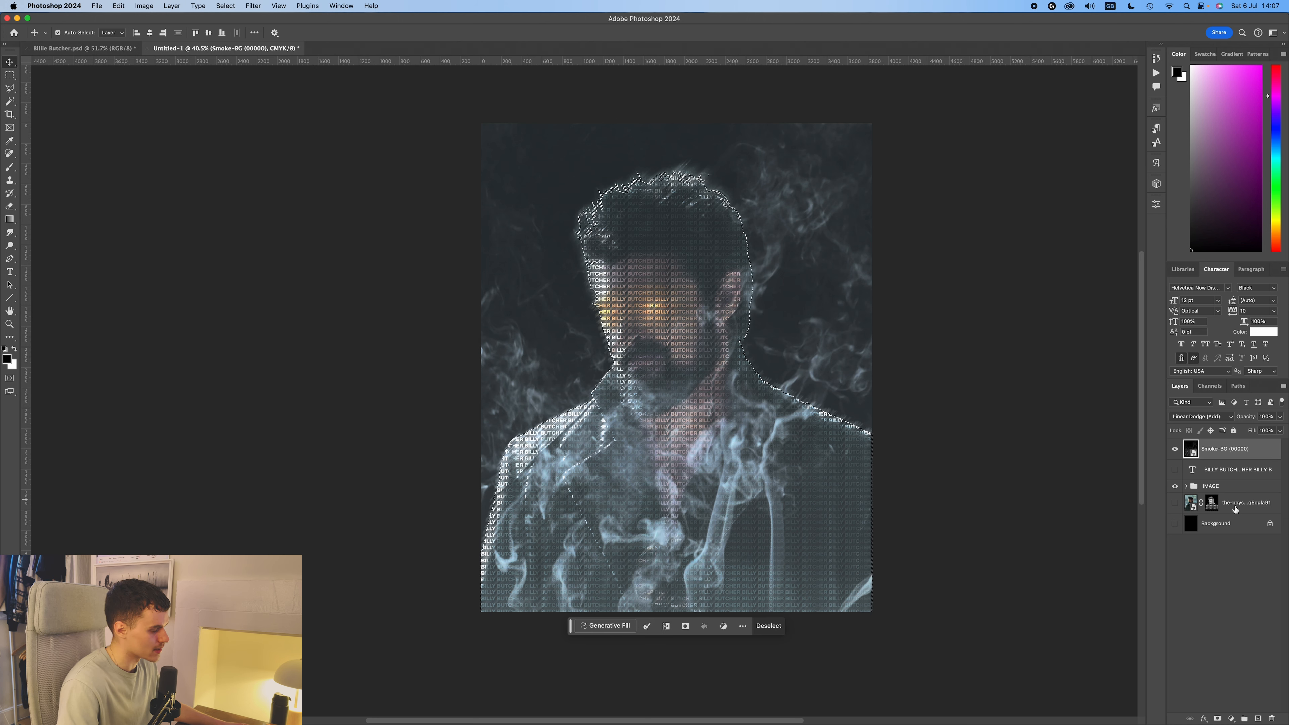
{"action": "left_click", "coordinate": [1217, 719]}
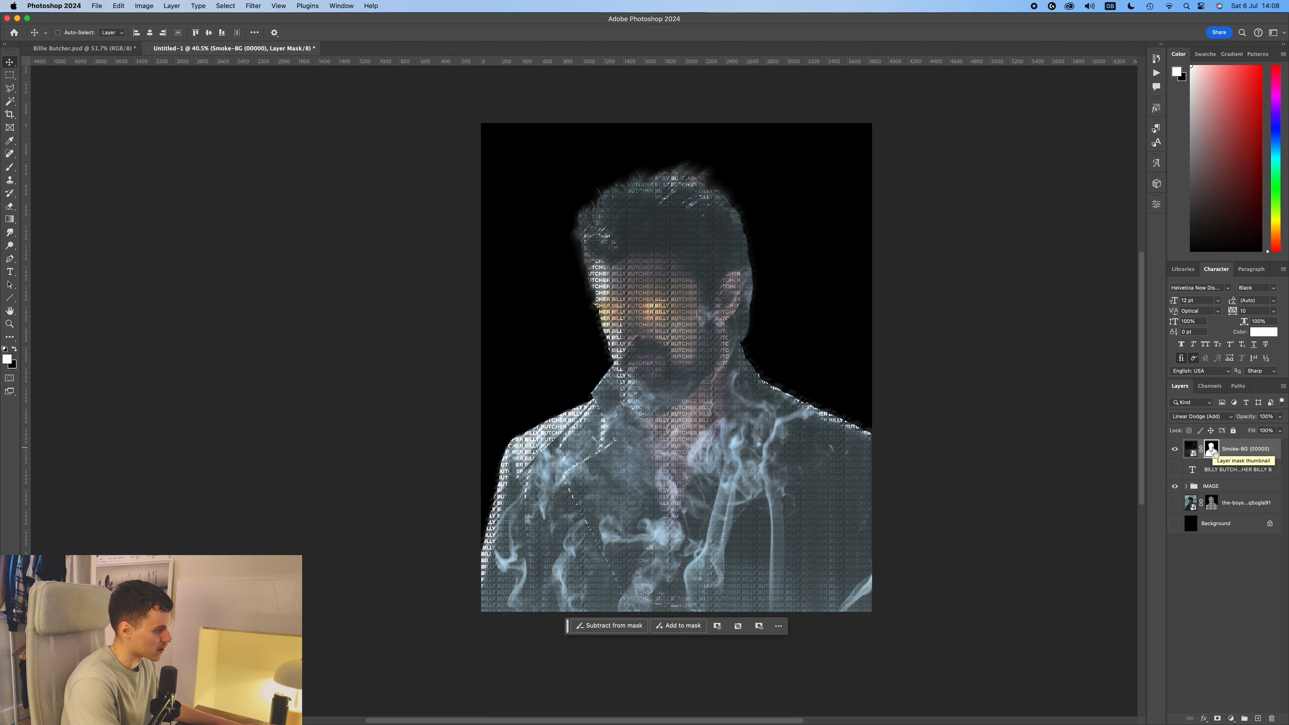
{"action": "key", "text": "ctrl+i"}
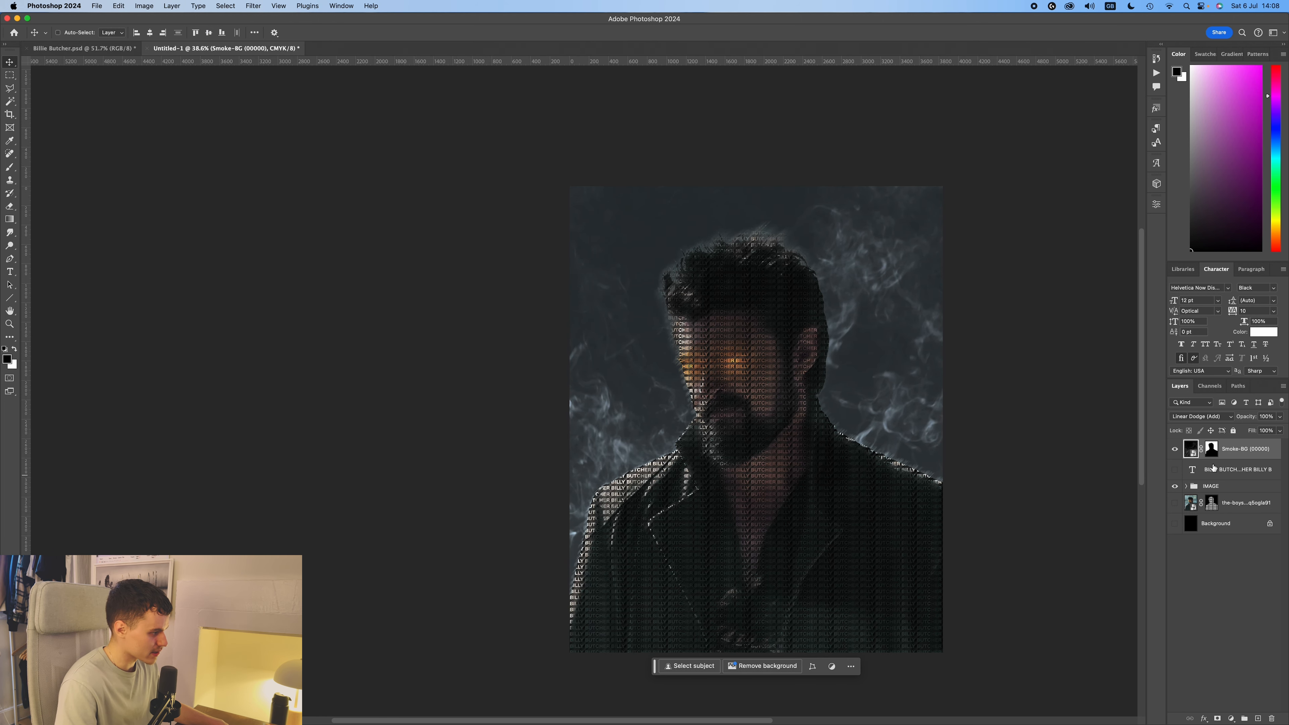
Duplicate the masked smoke layer and set the copy's blending mode to Soft Light.
{"action": "key", "text": "ctrl+j"}
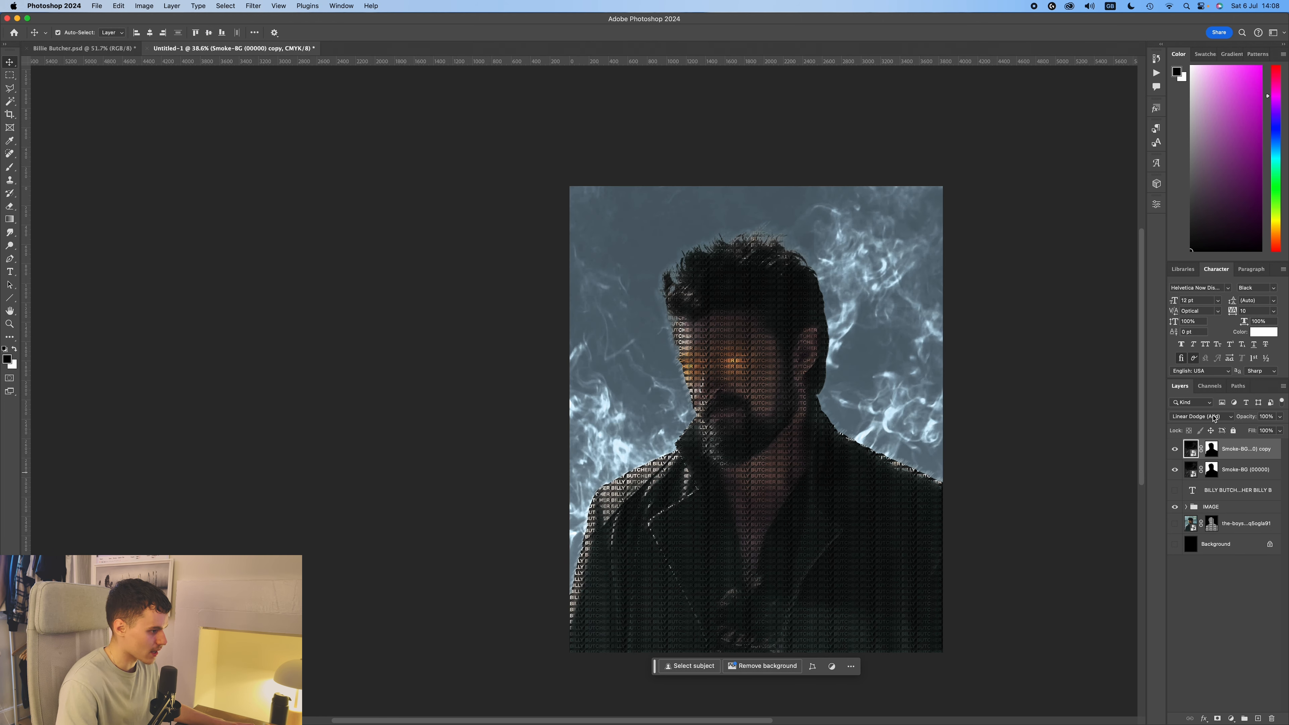
{"action": "left_click", "coordinate": [1214, 417]}
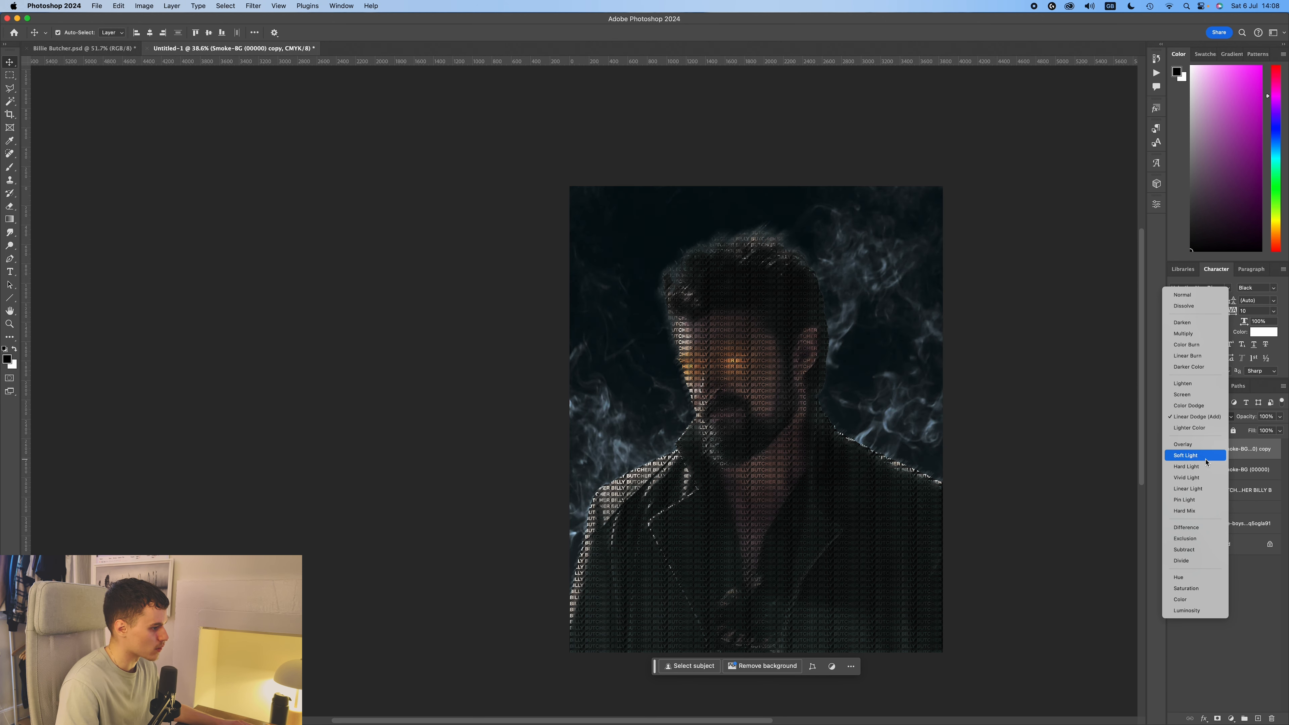
{"action": "left_click", "coordinate": [1191, 455]}
{"action": "left_click", "coordinate": [1061, 417]}
{"action": "scroll", "coordinate": [1058, 419], "scroll_direction": "right", "scroll_amount": 1}
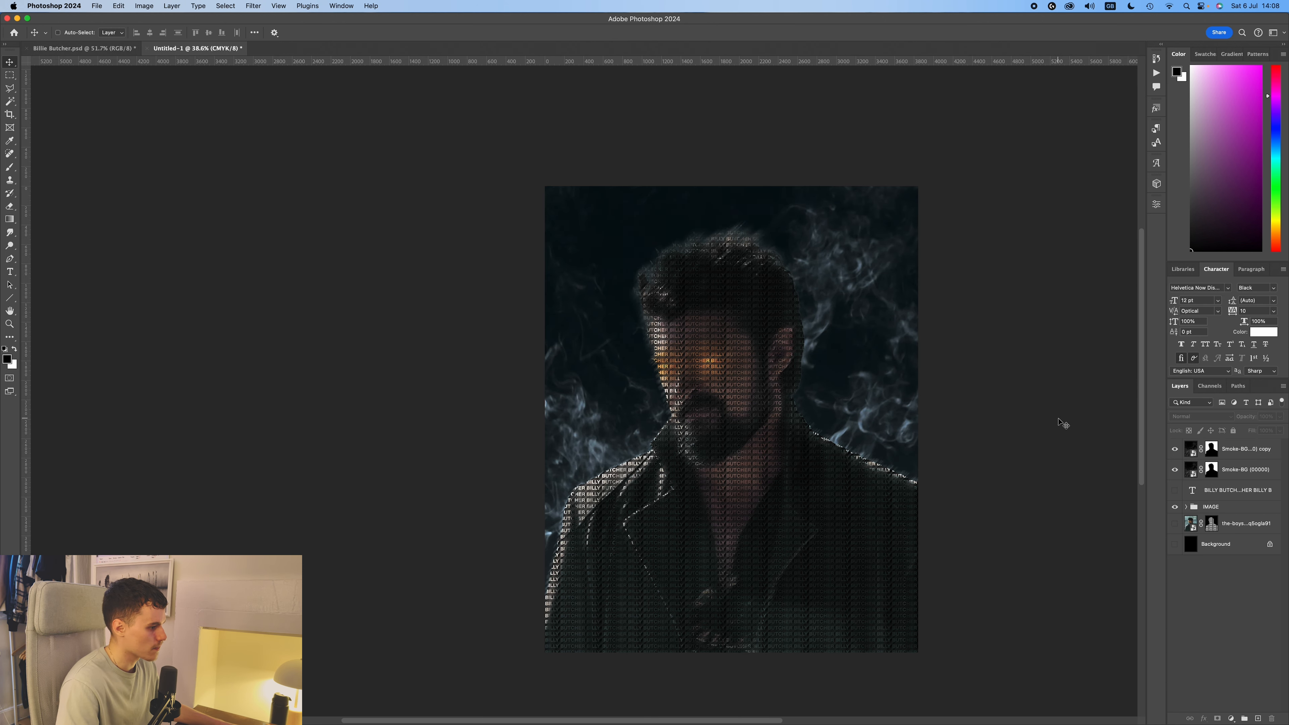
Duplicate the smoke copy again and invert the new copy's mask so its smoke covers the figure.
{"action": "left_click", "coordinate": [1249, 449]}
{"action": "key", "text": "super+j"}
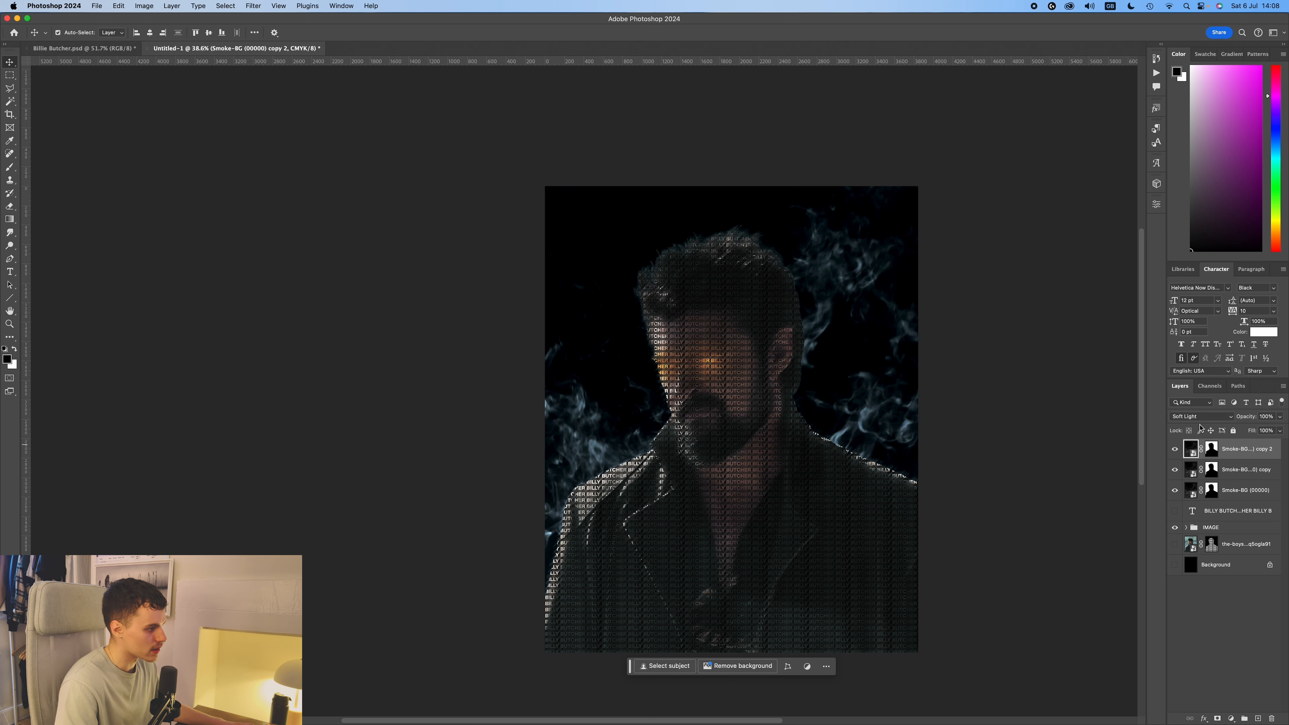
{"action": "left_click", "coordinate": [1211, 449]}
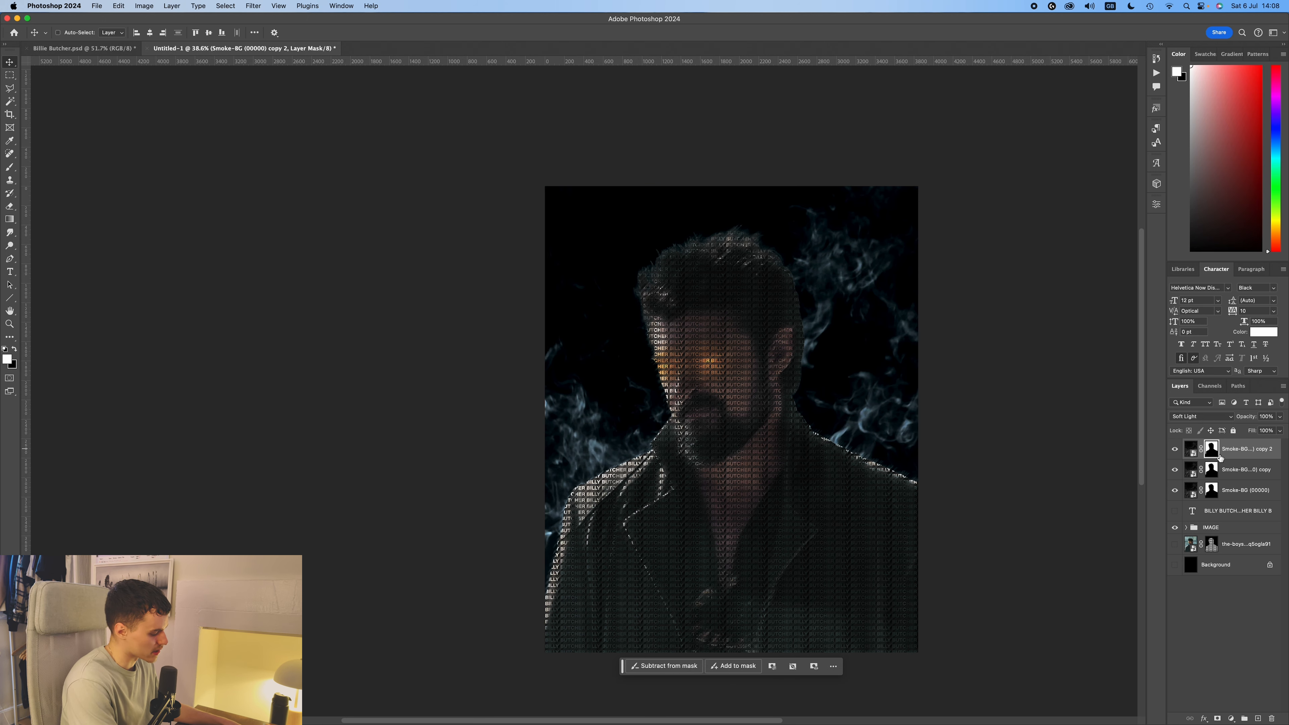
Set the first smoke copy's blending mode to Lighter Color and the original smoke layer's to Screen.
{"action": "left_click", "coordinate": [1246, 469]}
{"action": "left_click", "coordinate": [1201, 417]}
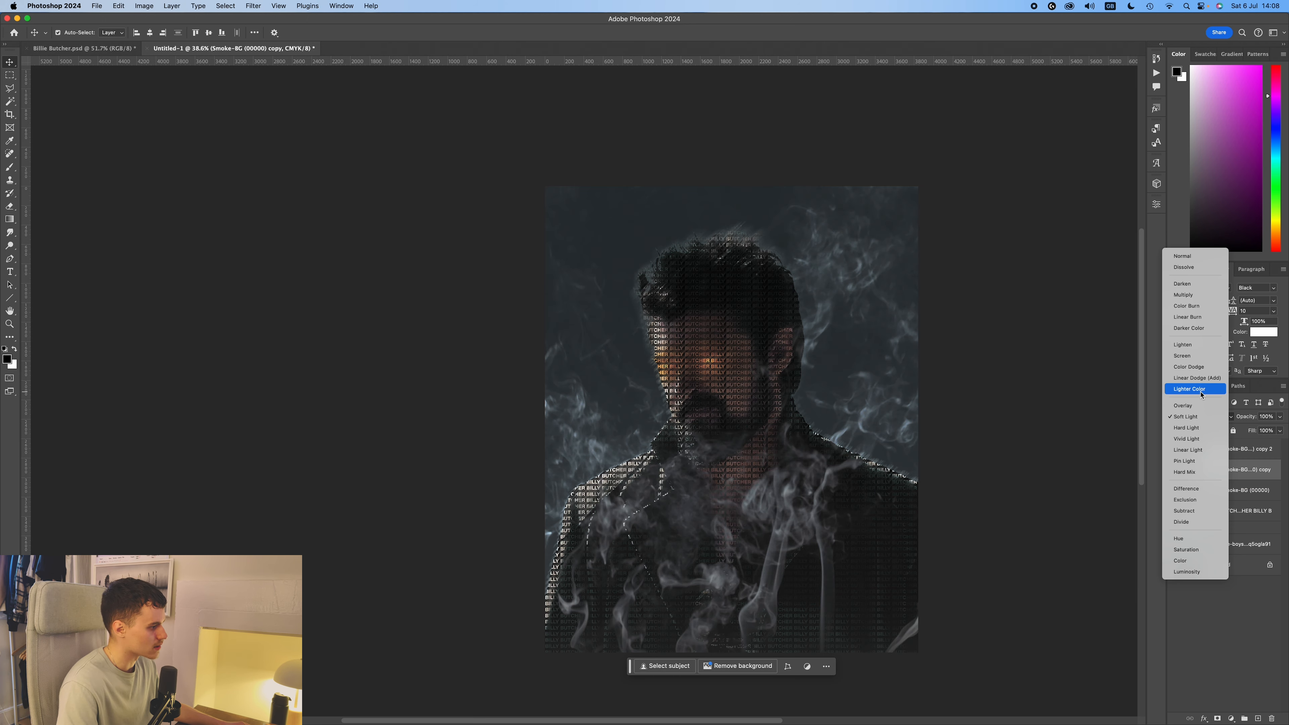
{"action": "left_click", "coordinate": [1202, 394]}
{"action": "left_click", "coordinate": [1249, 490]}
{"action": "left_click", "coordinate": [1203, 416]}
{"action": "left_click", "coordinate": [1208, 395]}
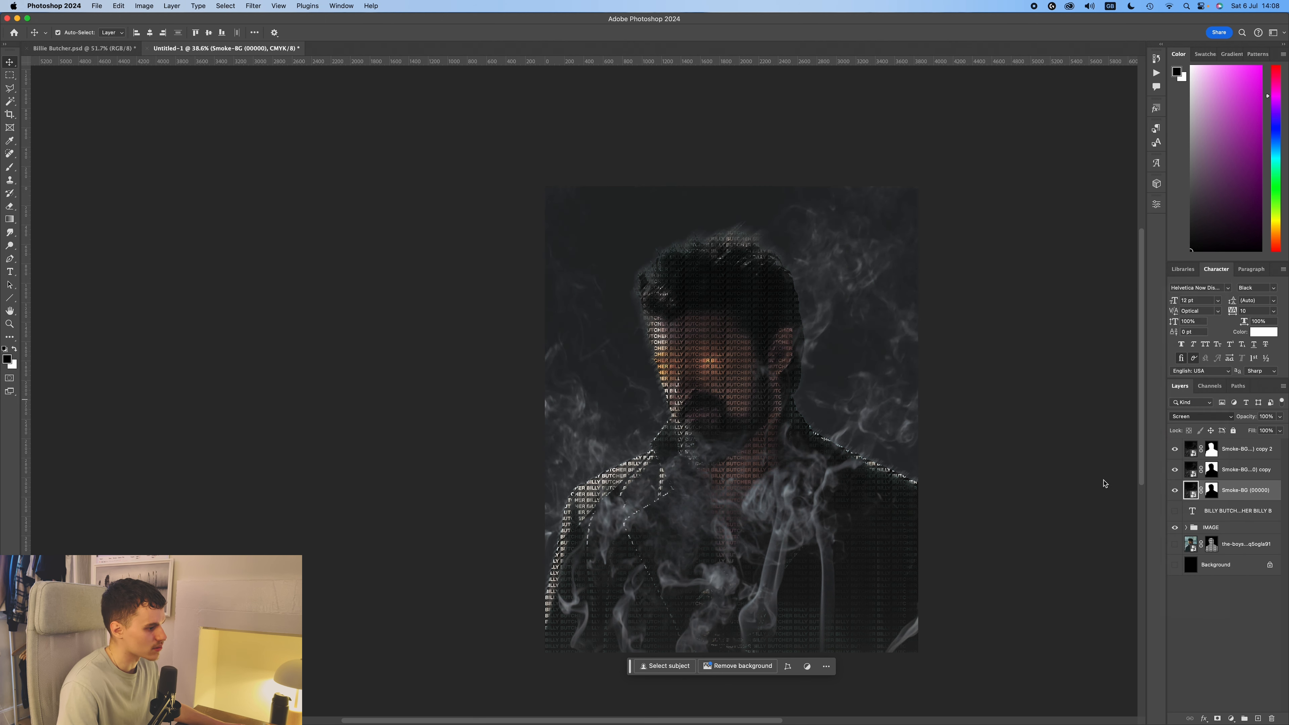
{"action": "left_click", "coordinate": [1051, 403]}
{"action": "left_click", "coordinate": [1026, 367]}
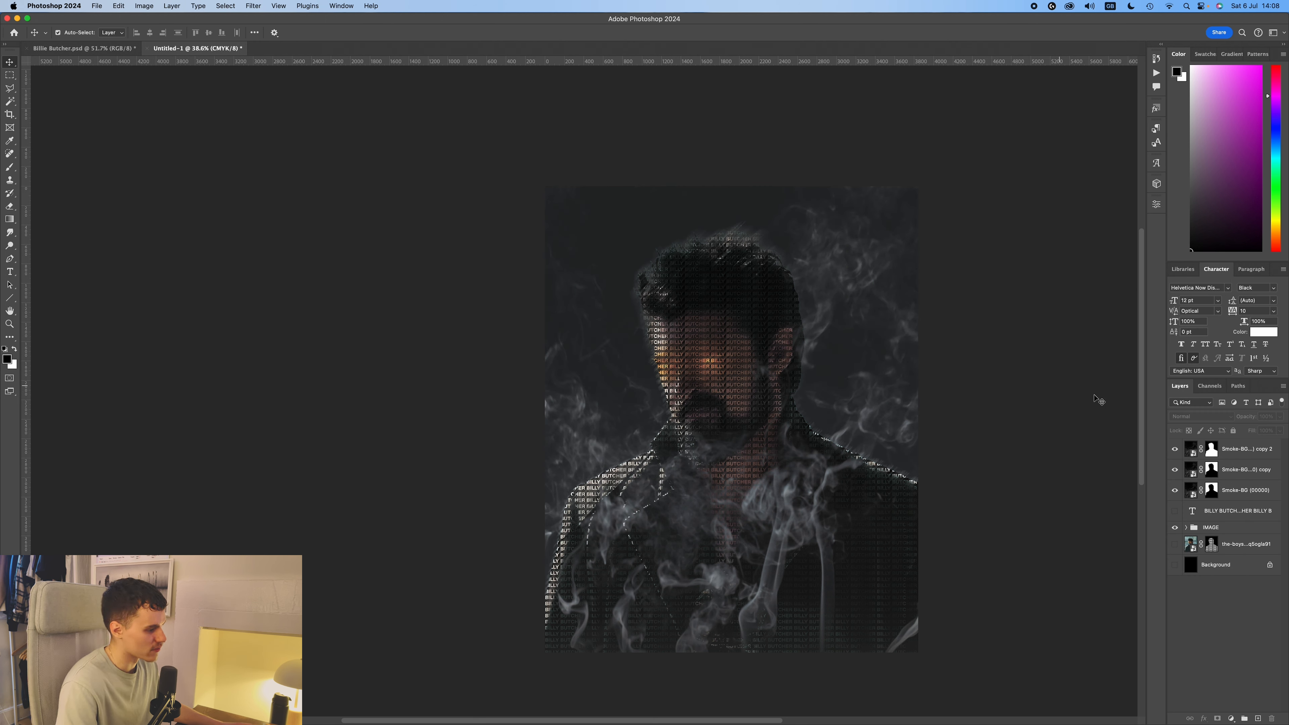
Group the three smoke layers and name the group Smoke.
{"action": "left_click", "coordinate": [1259, 490]}
{"action": "left_click", "coordinate": [1246, 450], "text": "shift"}
{"action": "left_click", "coordinate": [1244, 718]}
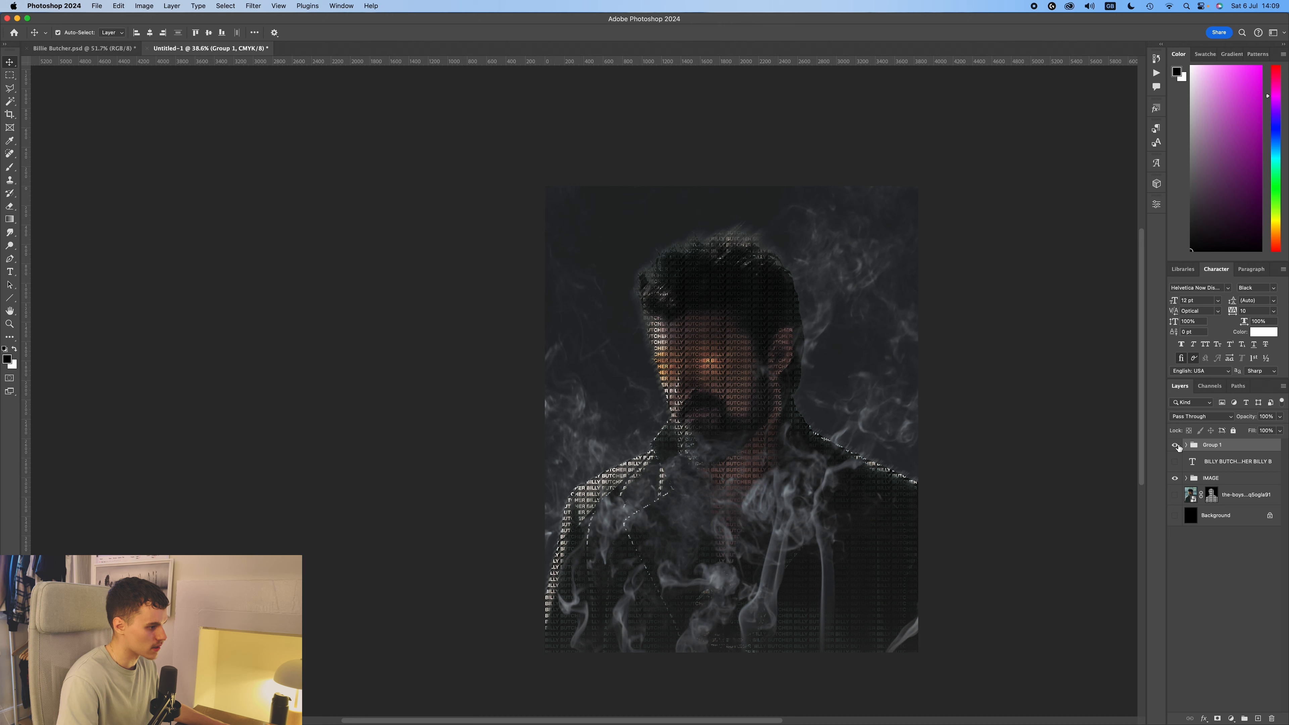
{"action": "double_click", "coordinate": [1213, 446]}
{"action": "type", "text": "Smoke"}
{"action": "key", "text": "Return"}
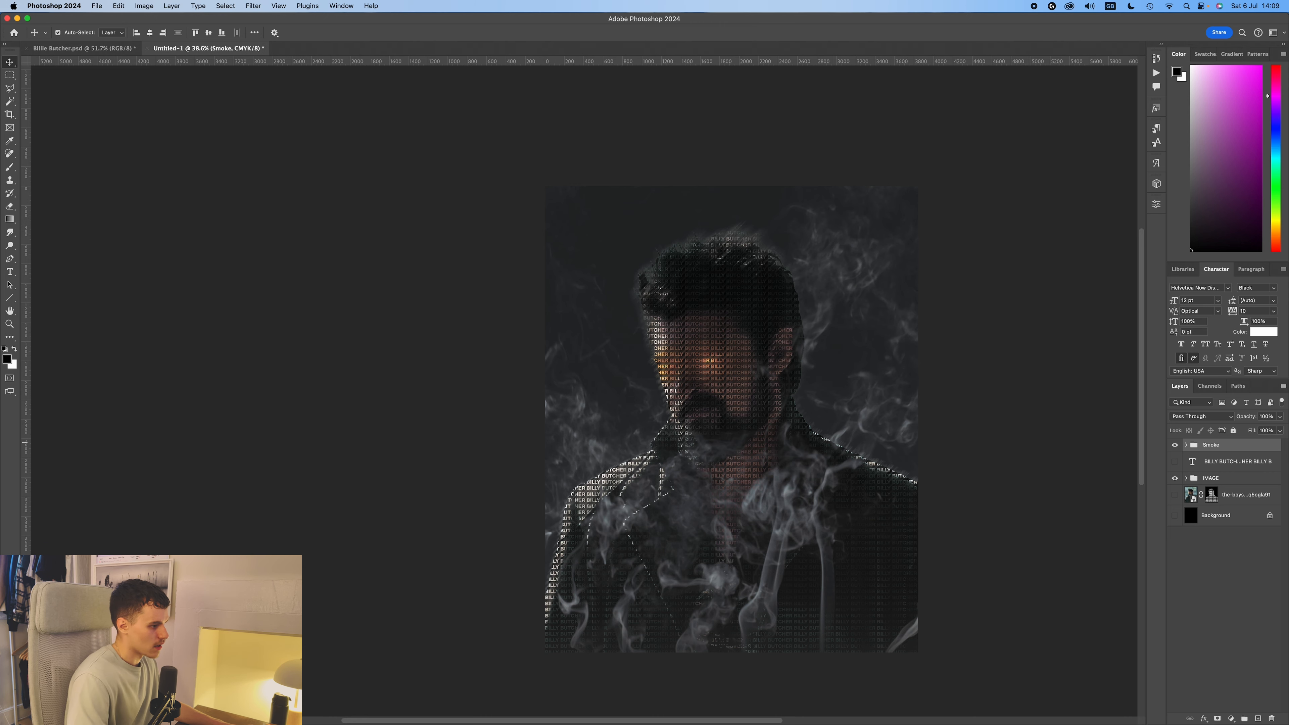
{"action": "left_click", "coordinate": [997, 301]}
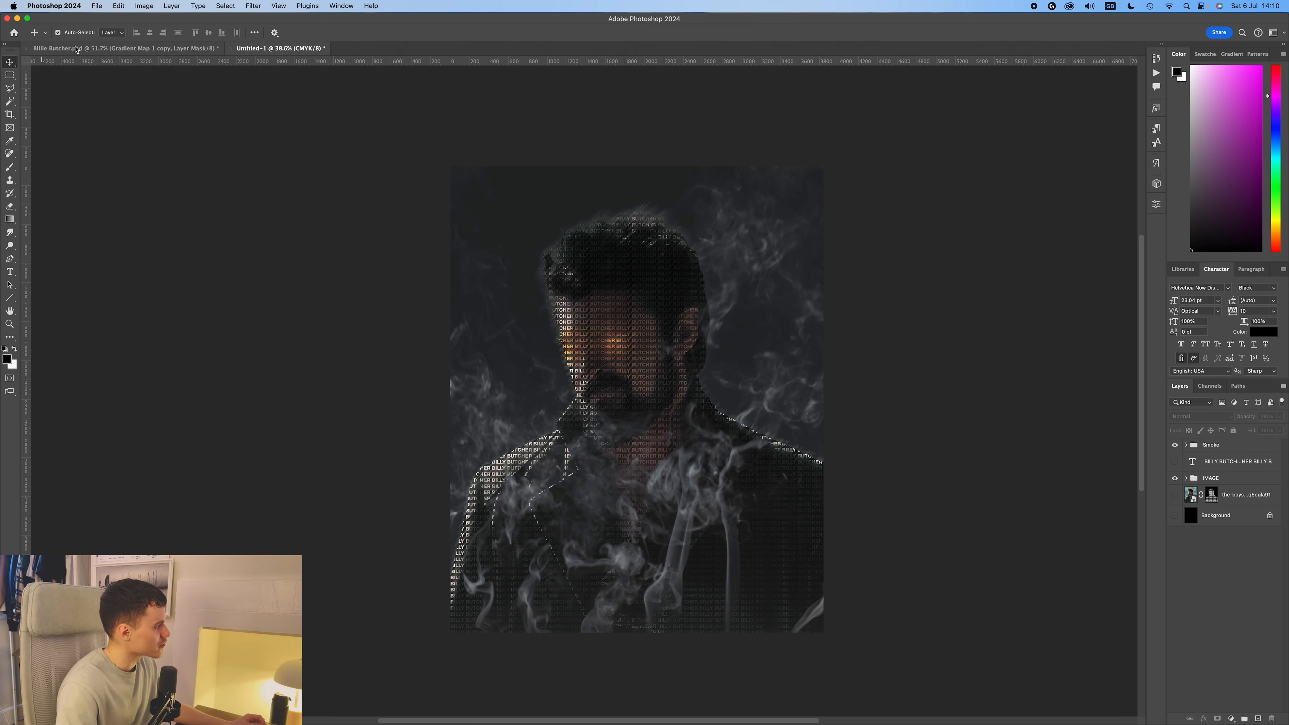
Check the gradient map adjustment in Billie Butcher.psd and return to Untitled-1.
{"action": "left_click", "coordinate": [82, 48]}
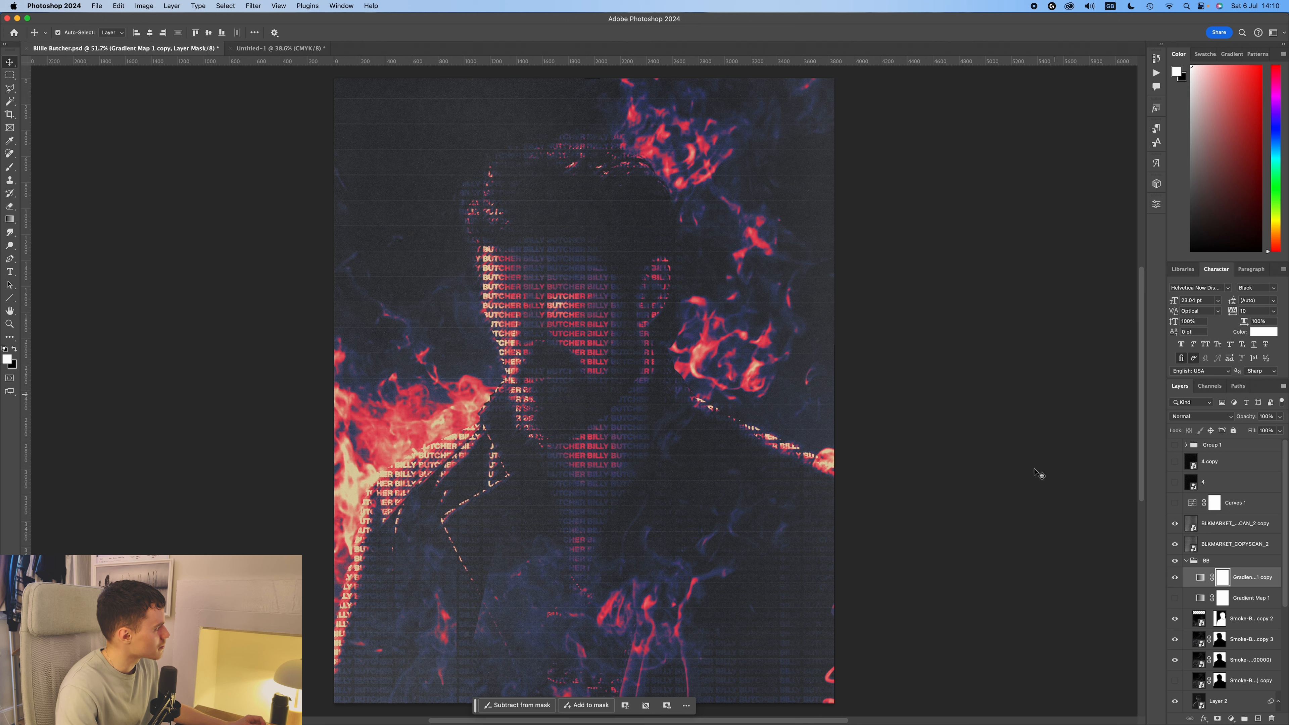
{"action": "left_click", "coordinate": [1200, 578]}
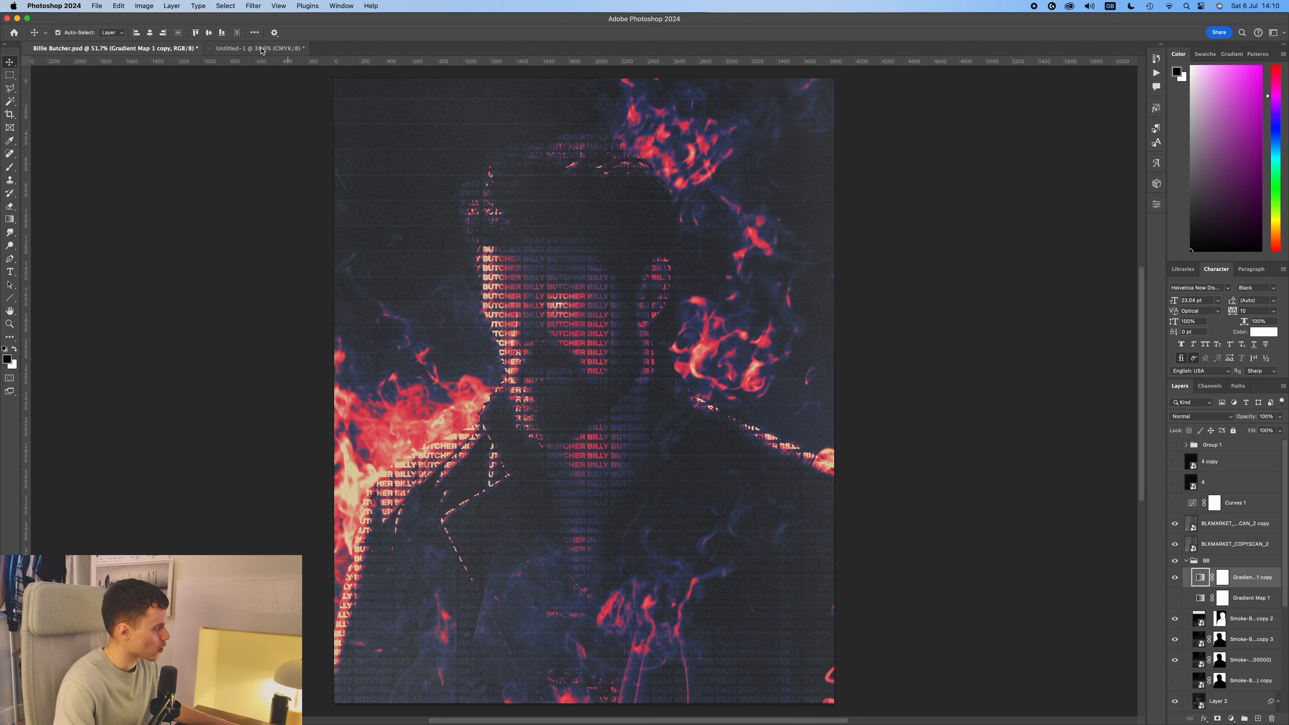
{"action": "left_click", "coordinate": [262, 49]}
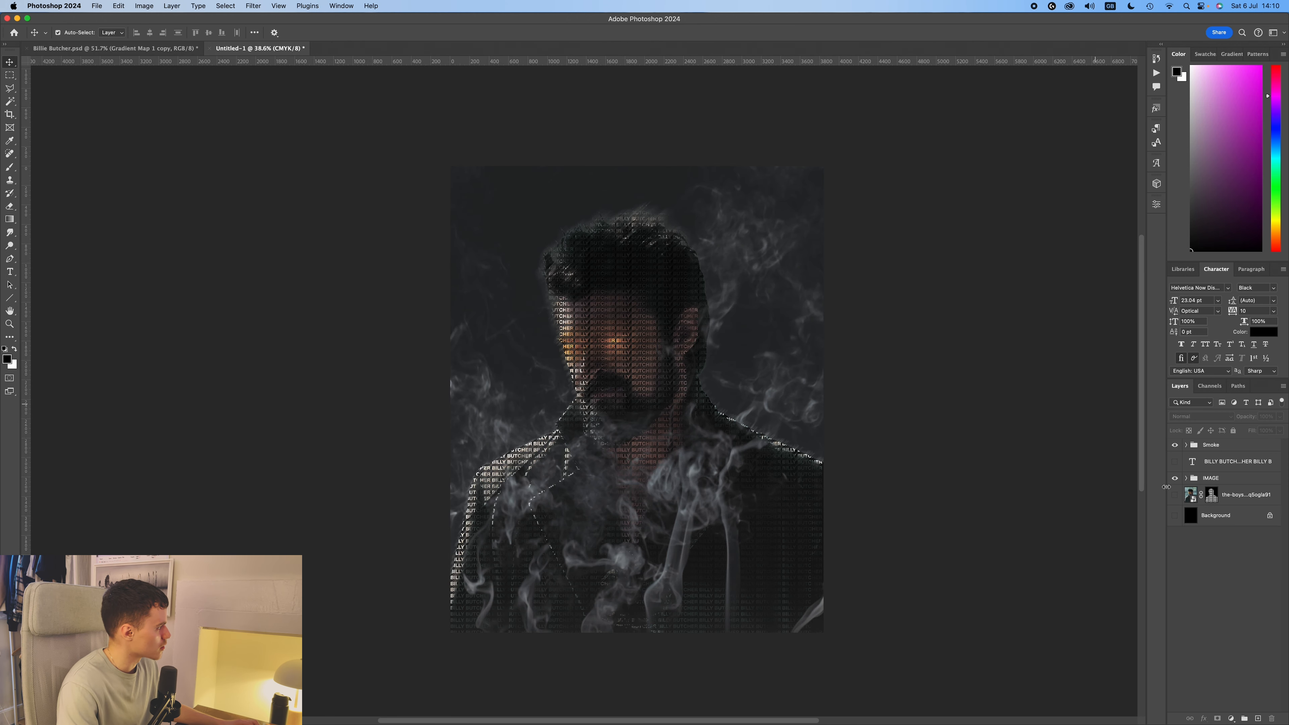
Add a Gradient Map adjustment above the Smoke group and choose the preset running from black through blue, red, orange and yellow to white.
{"action": "left_click", "coordinate": [1232, 719]}
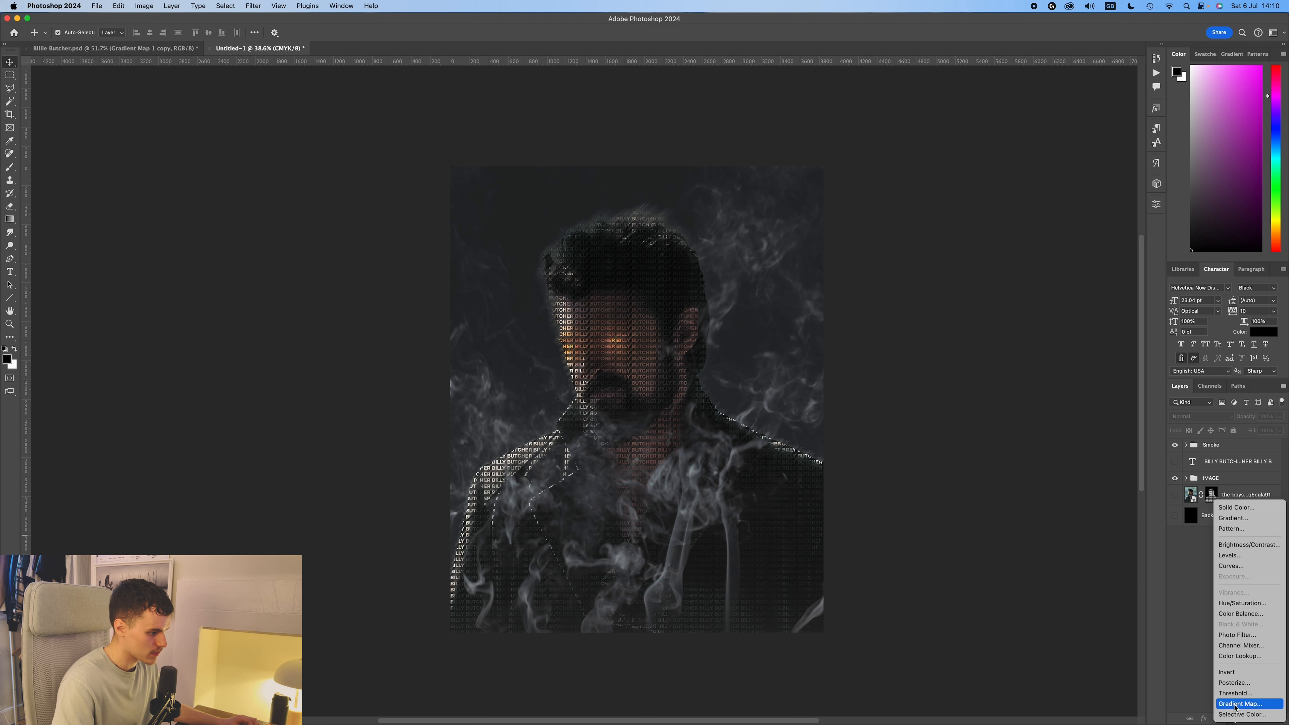
{"action": "left_click", "coordinate": [1236, 699]}
{"action": "left_click", "coordinate": [1080, 238]}
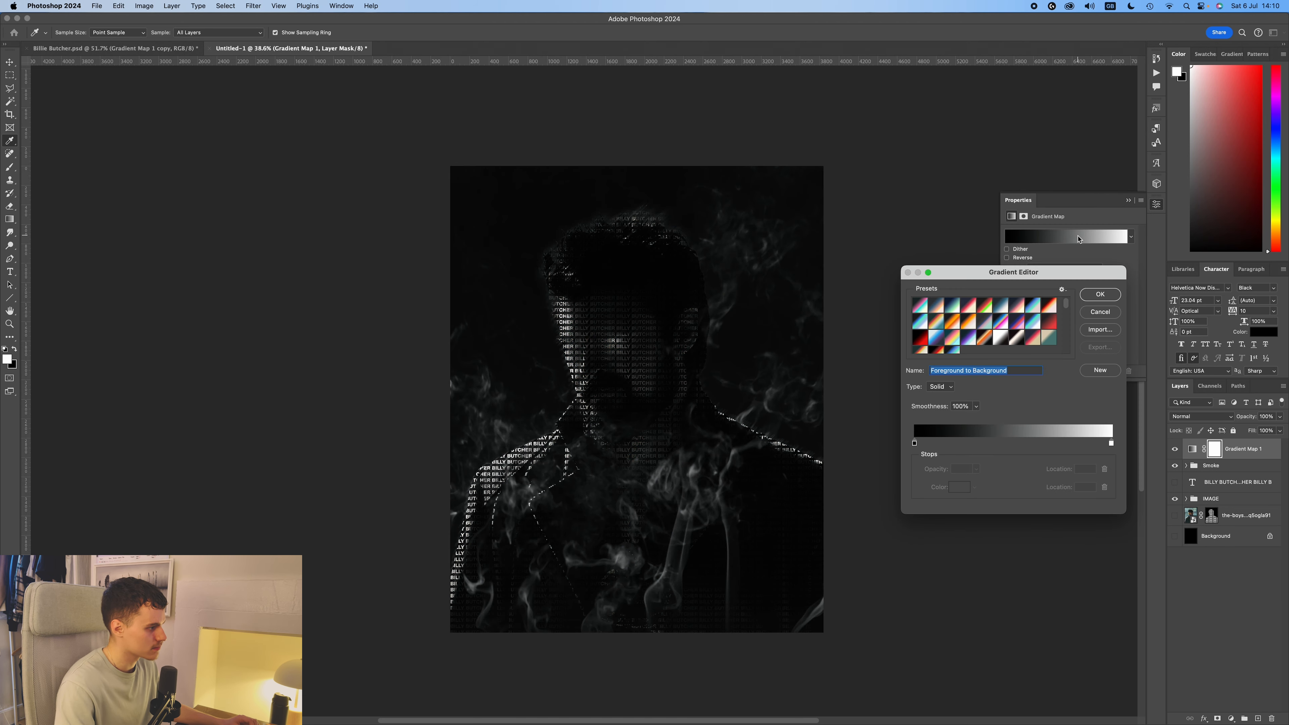
{"action": "scroll", "coordinate": [964, 337], "scroll_direction": "down", "scroll_amount": 5}
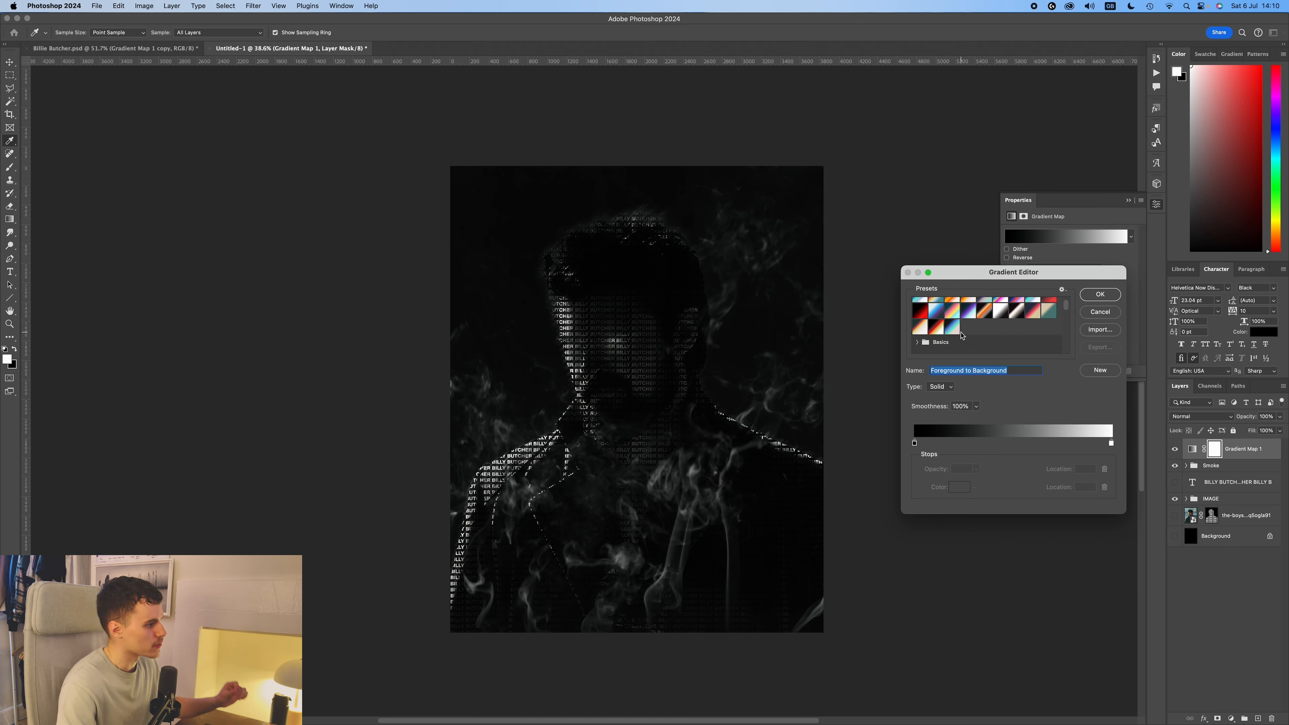
{"action": "scroll", "coordinate": [994, 332], "scroll_direction": "down", "scroll_amount": 8}
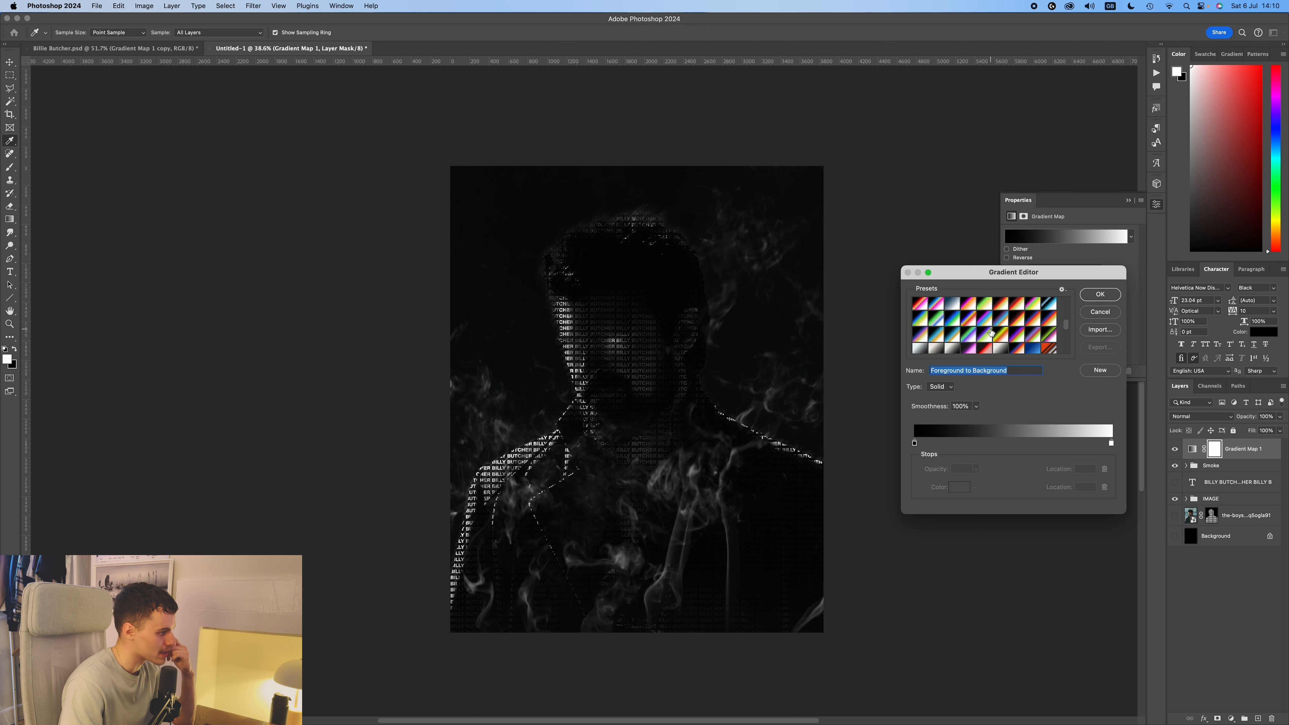
{"action": "left_click", "coordinate": [984, 341]}
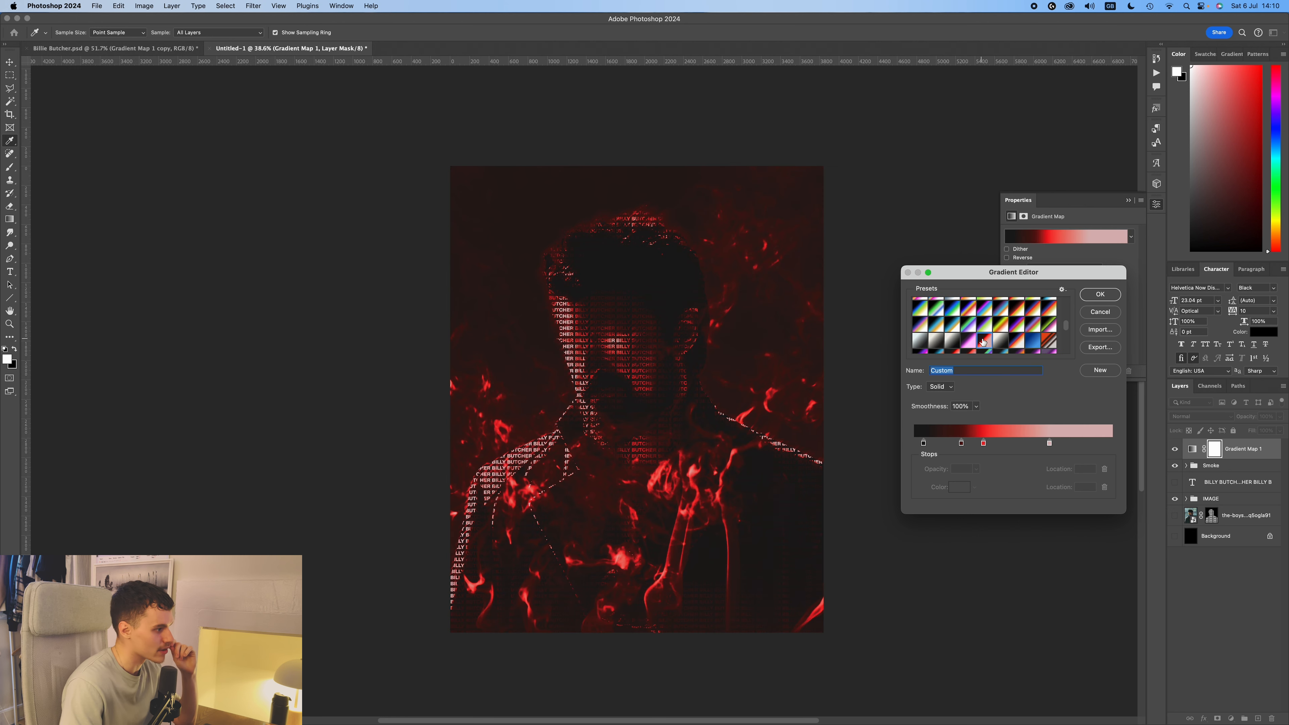
{"action": "left_click", "coordinate": [1026, 325]}
{"action": "left_click", "coordinate": [1035, 309]}
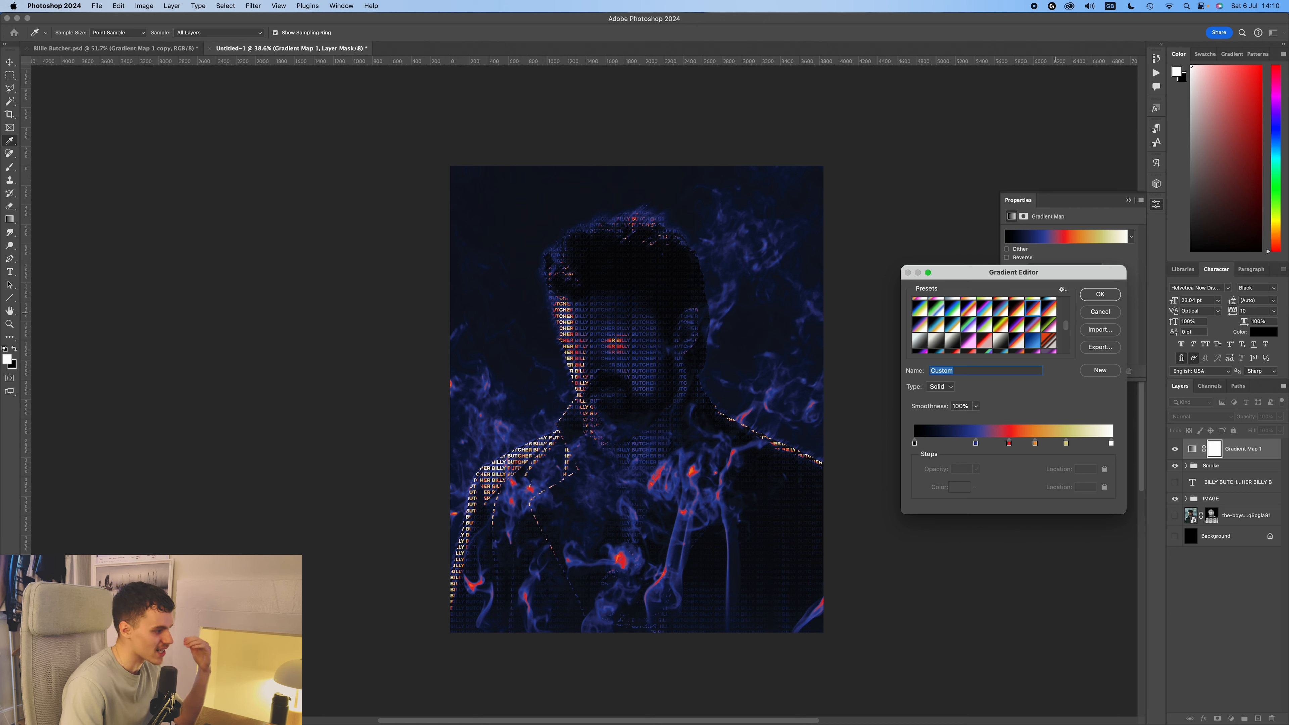
Move the gradient's blue stop to 19% with the red stop close beside it, and remove the orange and white stops.
{"action": "mouse_move", "coordinate": [976, 444]}
{"action": "left_mouse_down"}
{"action": "mouse_move", "coordinate": [942, 444]}
{"action": "mouse_move", "coordinate": [990, 444]}
{"action": "mouse_move", "coordinate": [955, 445]}
{"action": "left_mouse_up"}
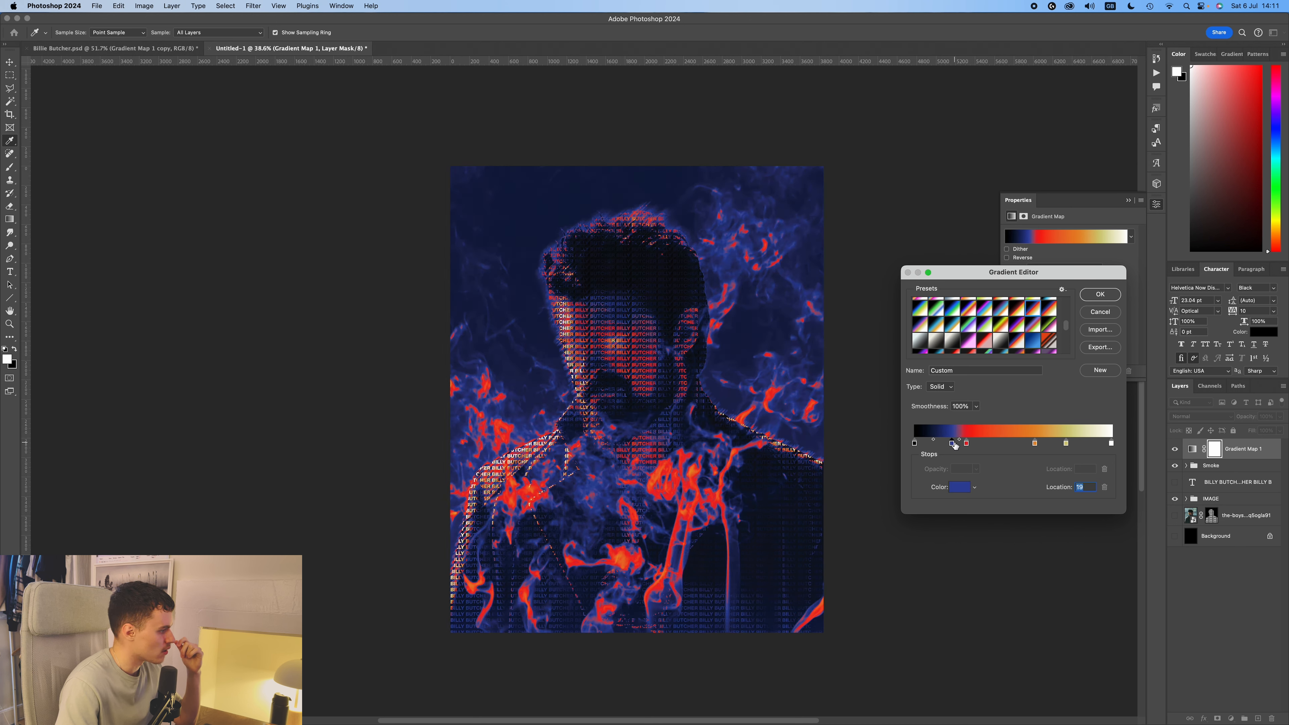
{"action": "left_click_drag", "start_coordinate": [1035, 444], "coordinate": [1041, 469]}
{"action": "left_click_drag", "start_coordinate": [1111, 444], "coordinate": [1098, 474]}
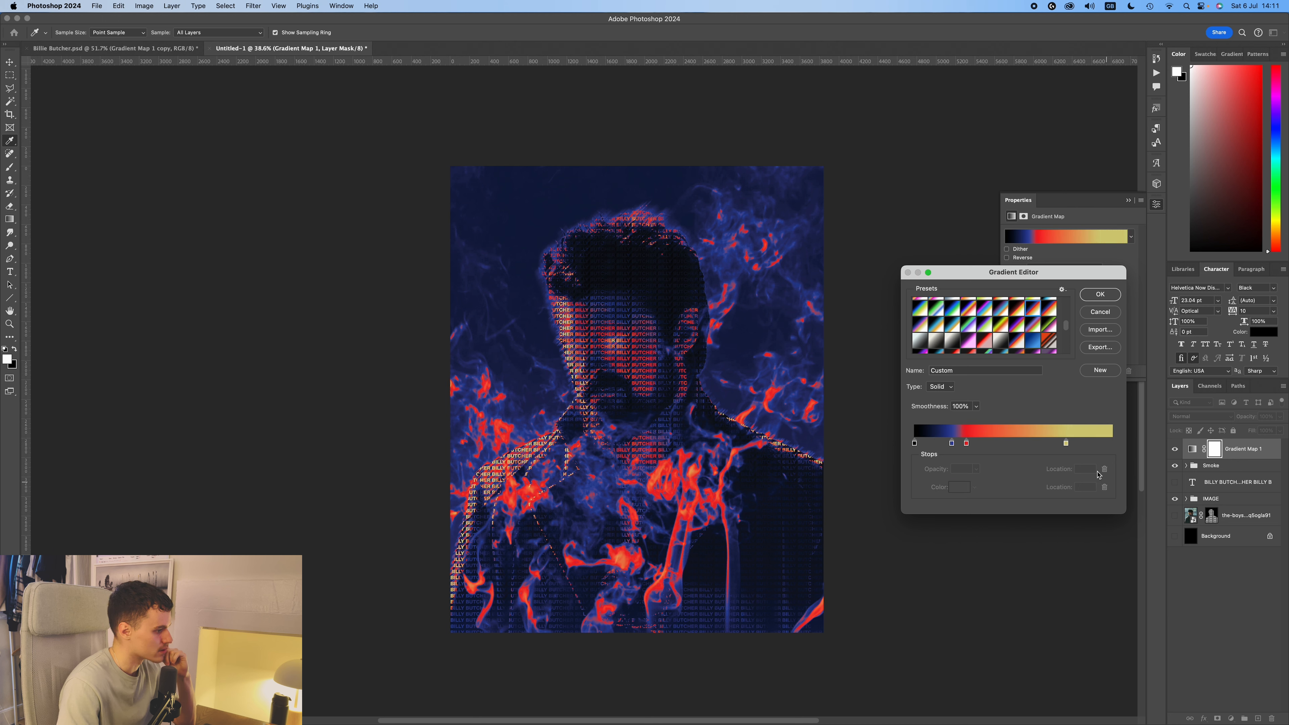
Recolor the gradient's yellow stop to off-white #f6f5e5.
{"action": "left_click", "coordinate": [1065, 443]}
{"action": "double_click", "coordinate": [1066, 444]}
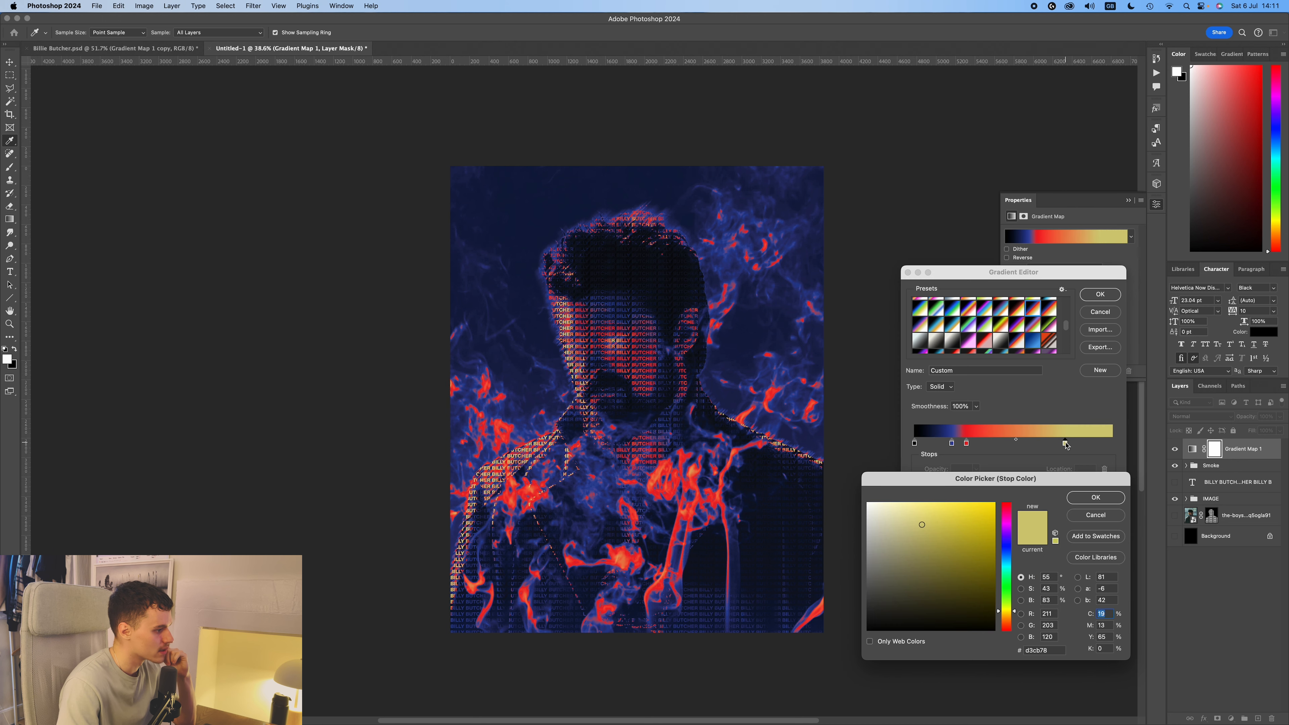
{"action": "left_click", "coordinate": [879, 509]}
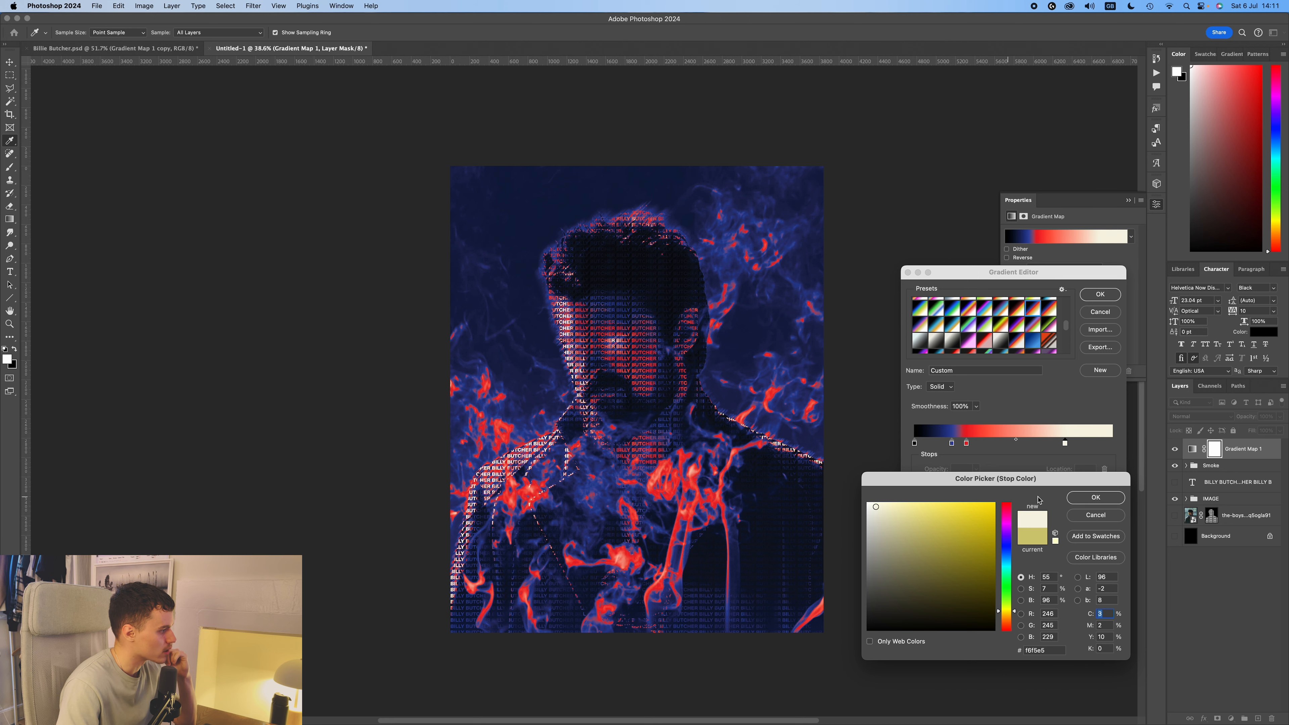
{"action": "left_click", "coordinate": [1083, 500]}
Shift the gradient's black stop to 5%, adjust the blue stop and recolor the black stop to near-black #0b0c0b.
{"action": "left_click_drag", "start_coordinate": [915, 444], "coordinate": [923, 444]}
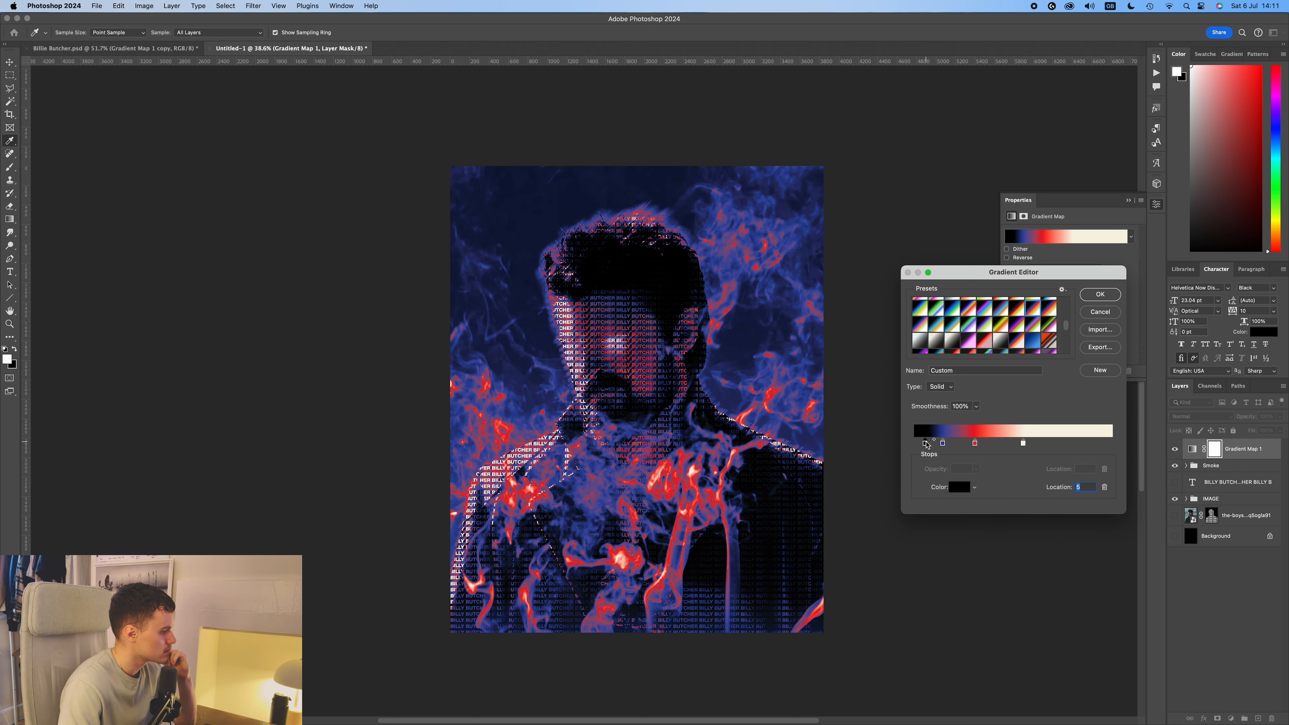
{"action": "left_click_drag", "start_coordinate": [941, 445], "coordinate": [947, 445]}
{"action": "double_click", "coordinate": [925, 443]}
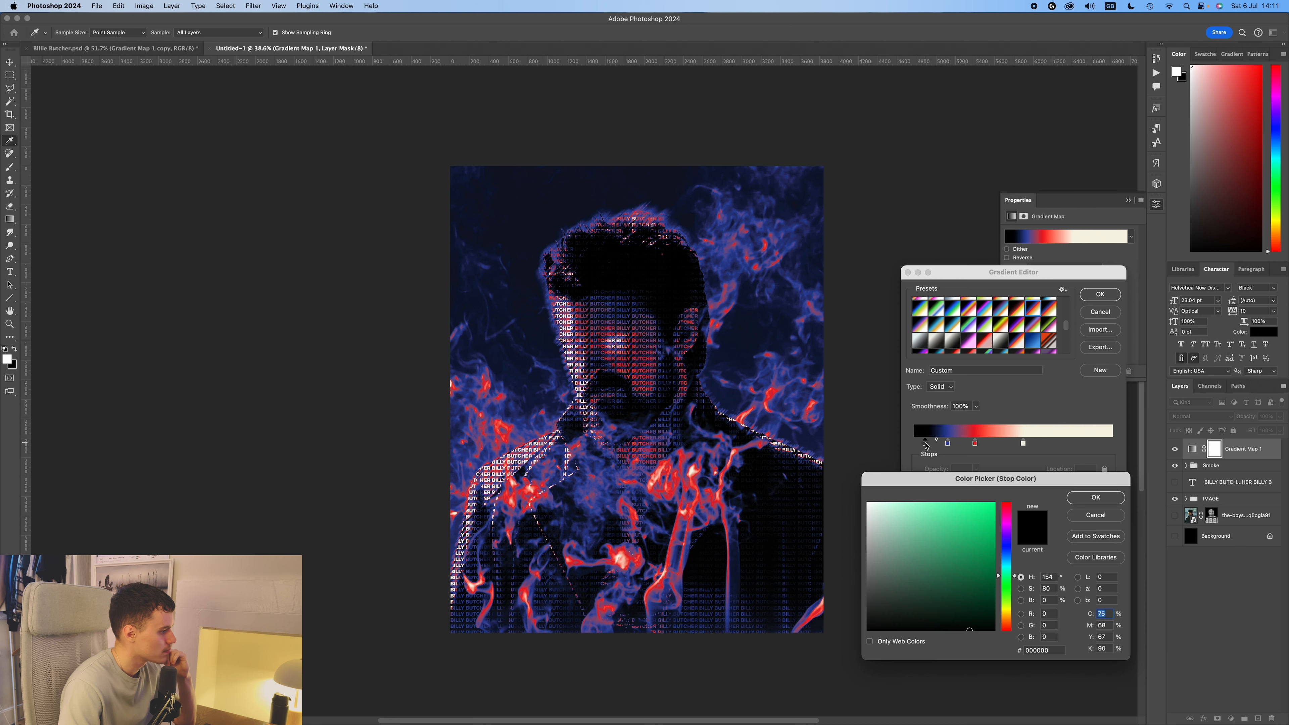
{"action": "left_click_drag", "start_coordinate": [887, 617], "coordinate": [878, 623]}
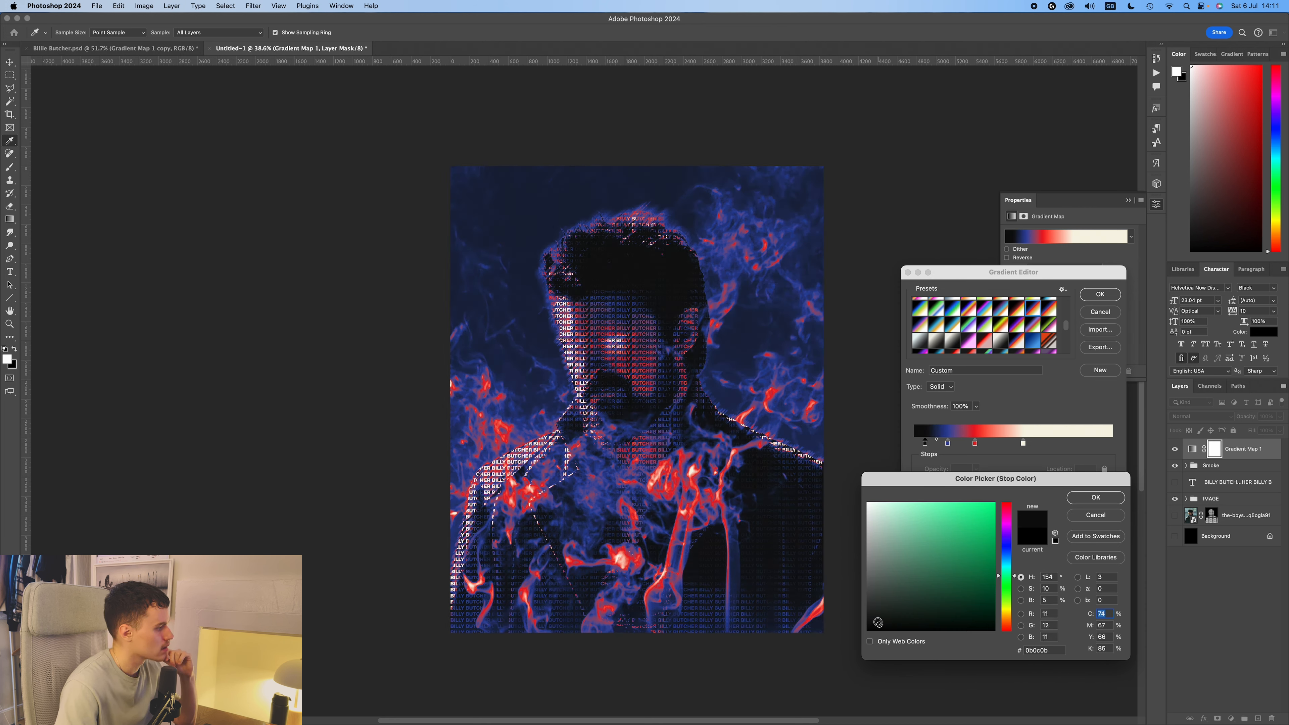
{"action": "left_click", "coordinate": [1081, 498]}
Move the blue stop to 16% and bring the red and off-white stops closer to it.
{"action": "left_click", "coordinate": [948, 443]}
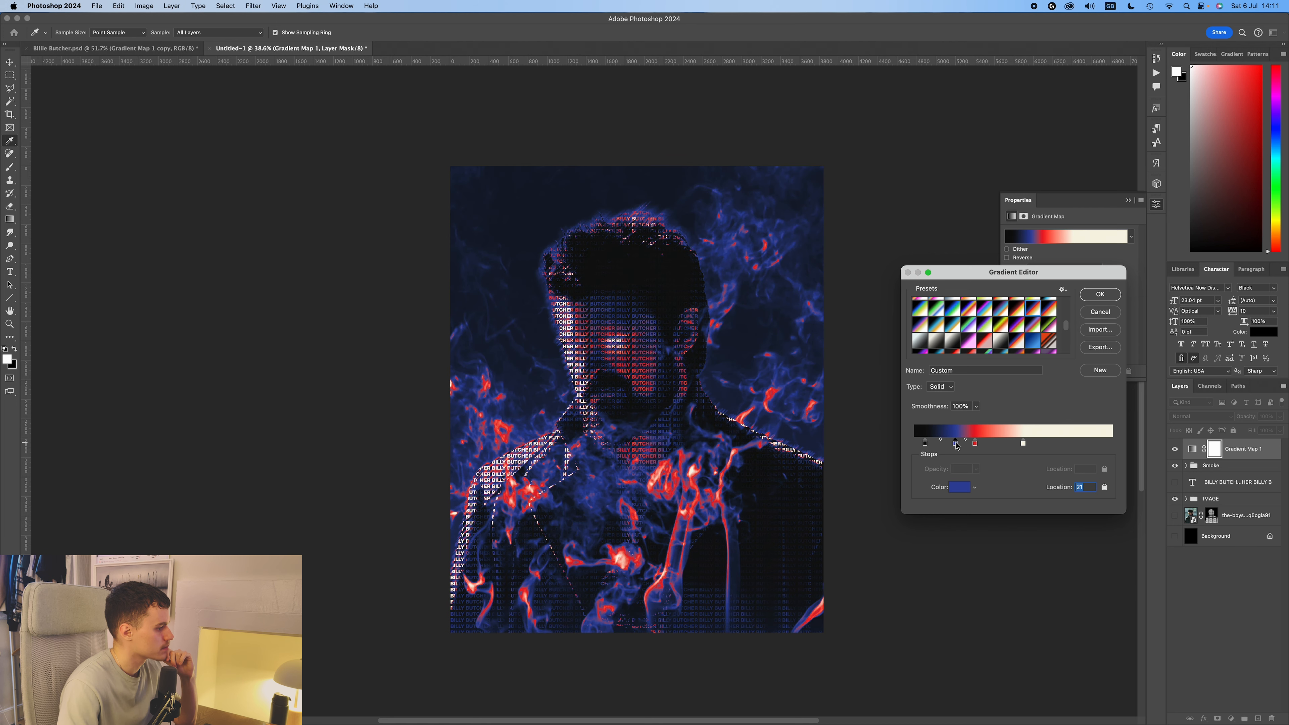
{"action": "left_click_drag", "start_coordinate": [975, 444], "coordinate": [950, 446]}
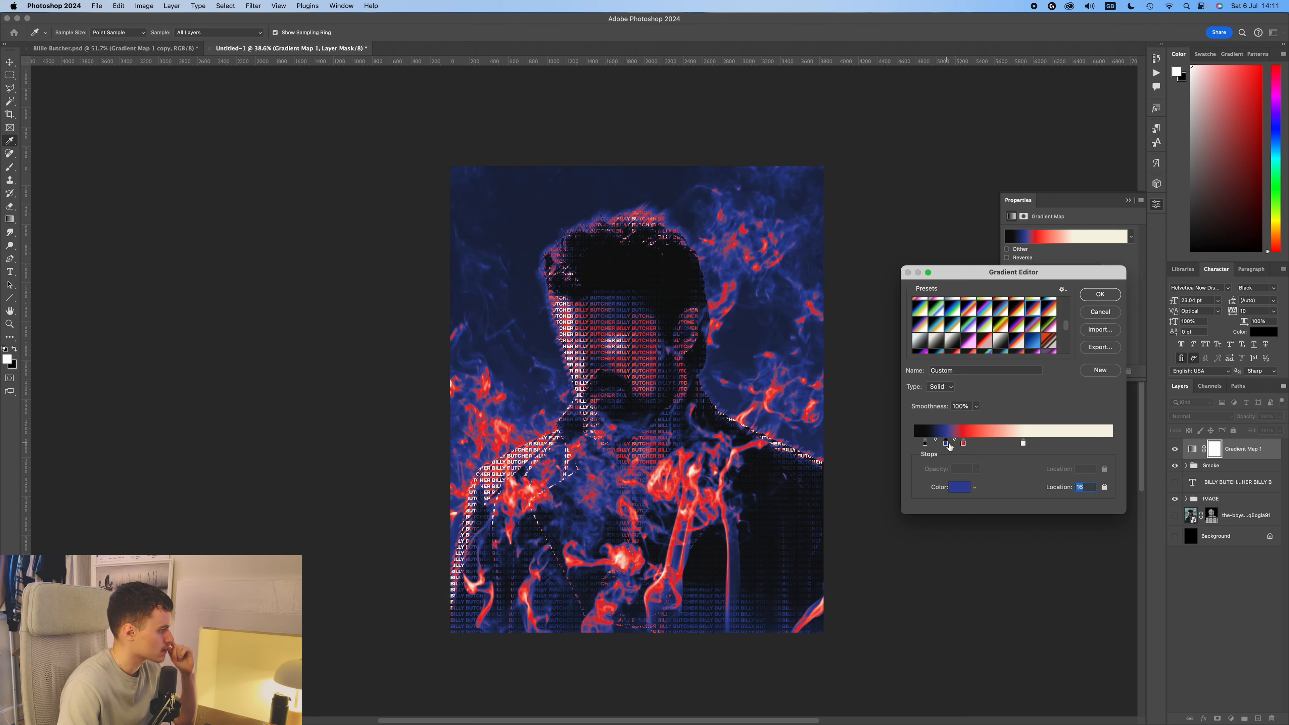
{"action": "left_click_drag", "start_coordinate": [1024, 445], "coordinate": [1013, 445]}
Recolor the off-white stop to pale yellow #f7efb5, move the near-black stop to 6% and accept the gradient.
{"action": "double_click", "coordinate": [1013, 445]}
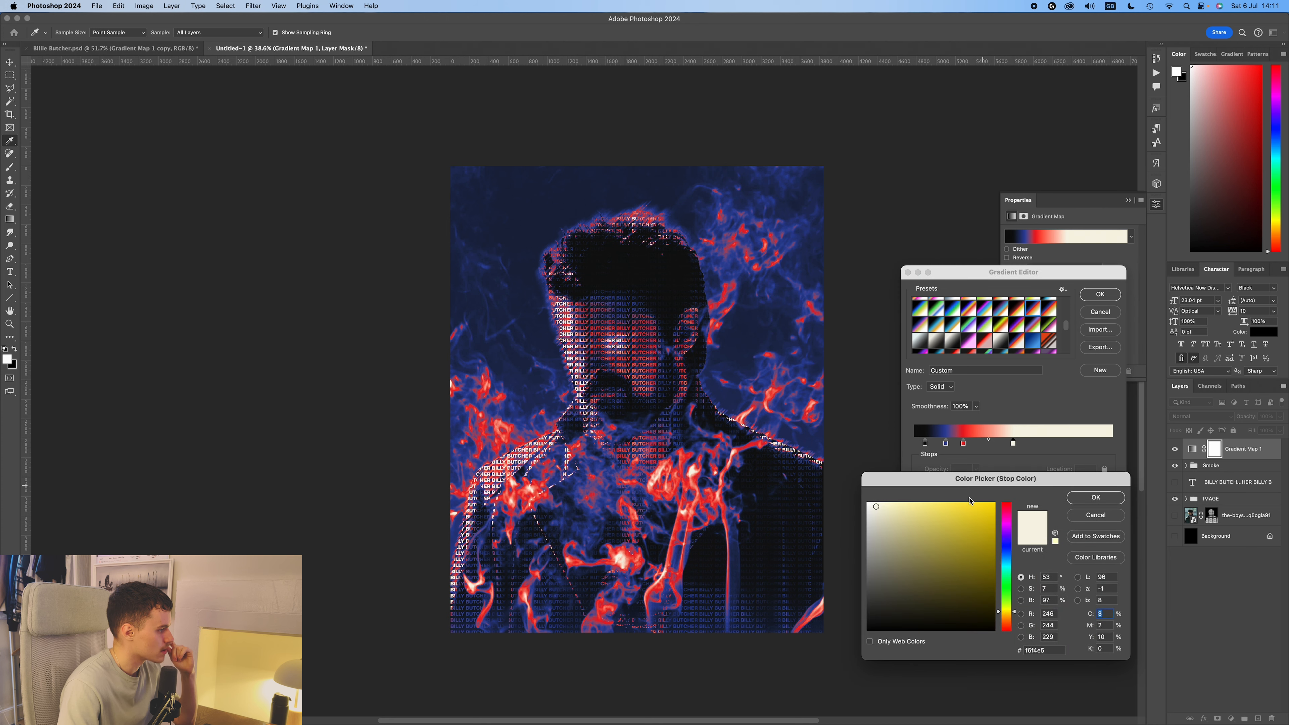
{"action": "left_click", "coordinate": [889, 508]}
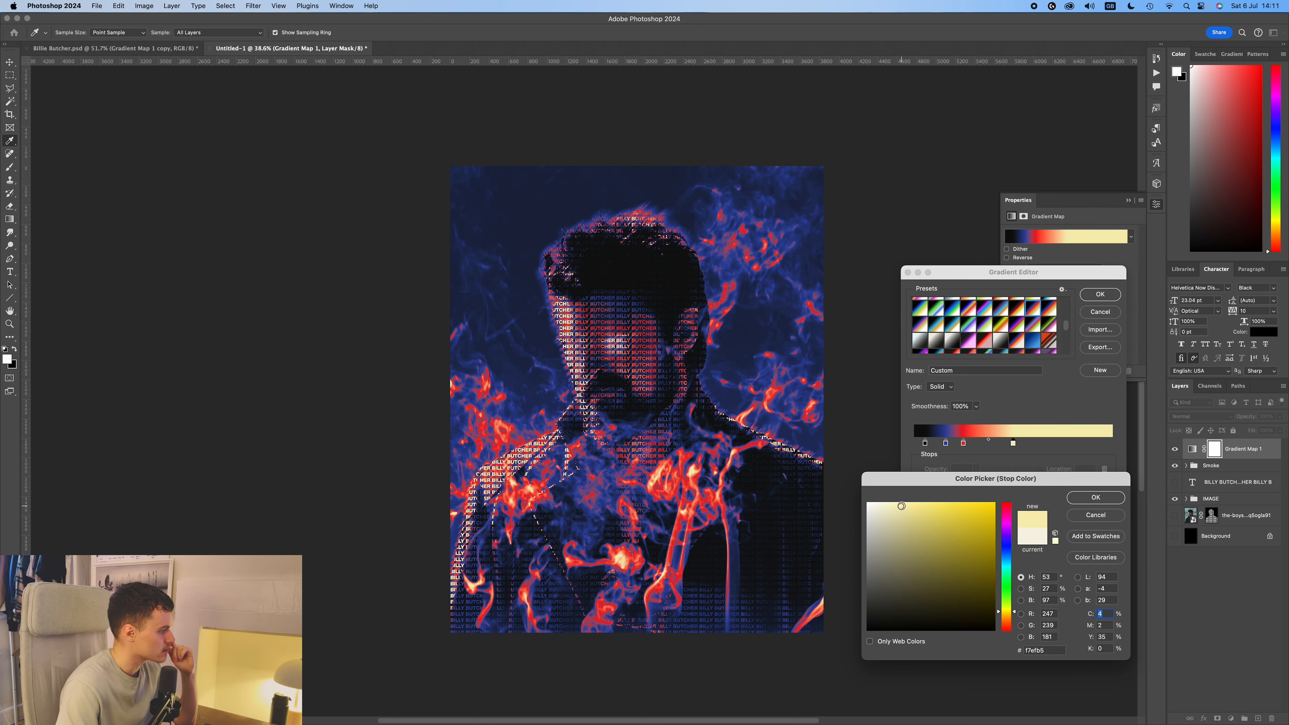
{"action": "key", "text": "Return"}
{"action": "left_click", "coordinate": [927, 444]}
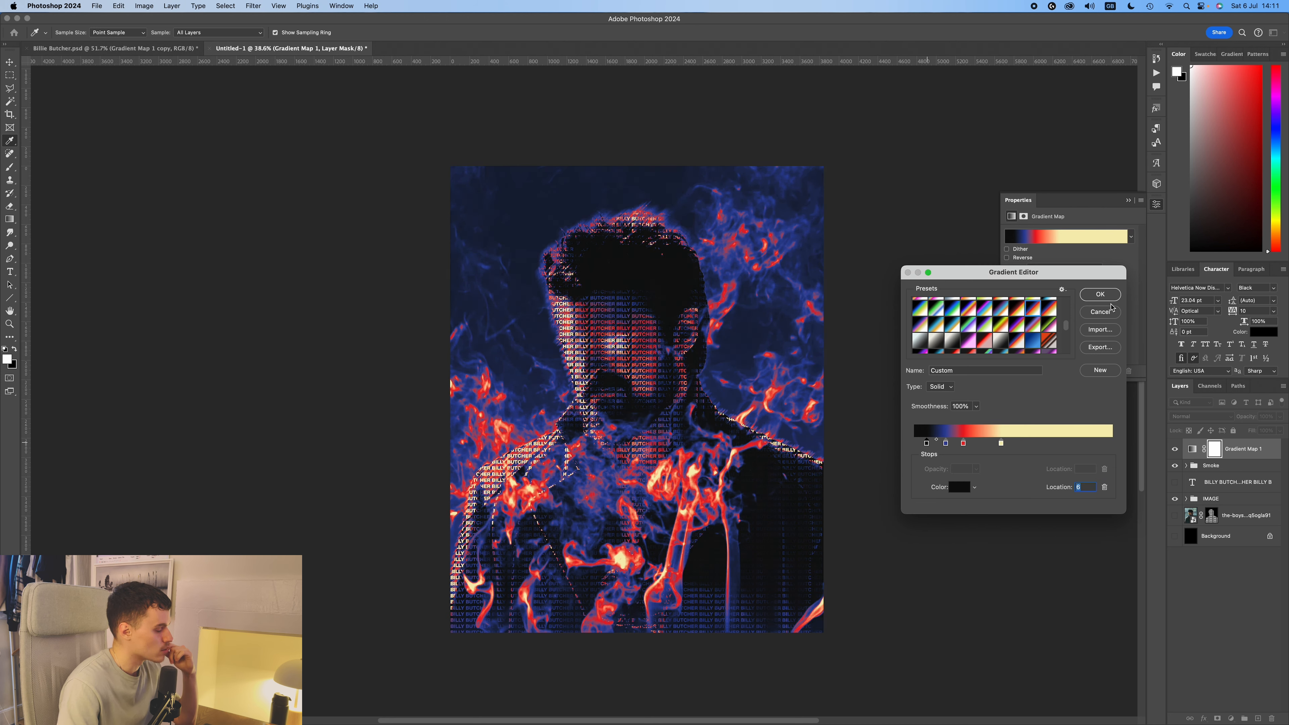
{"action": "left_click", "coordinate": [1100, 295]}
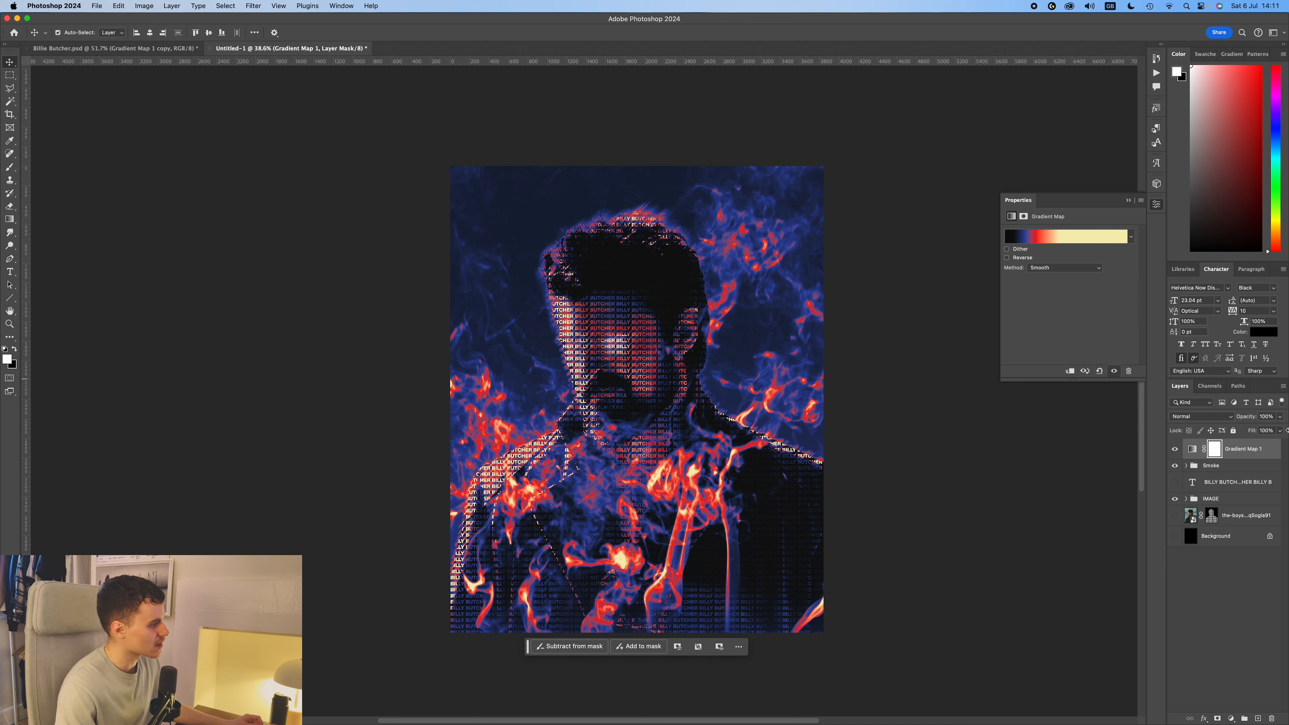
Check the blending mode of the first smoke copy inside the Smoke group.
{"action": "left_click", "coordinate": [1186, 466]}
{"action": "left_click", "coordinate": [1251, 503]}
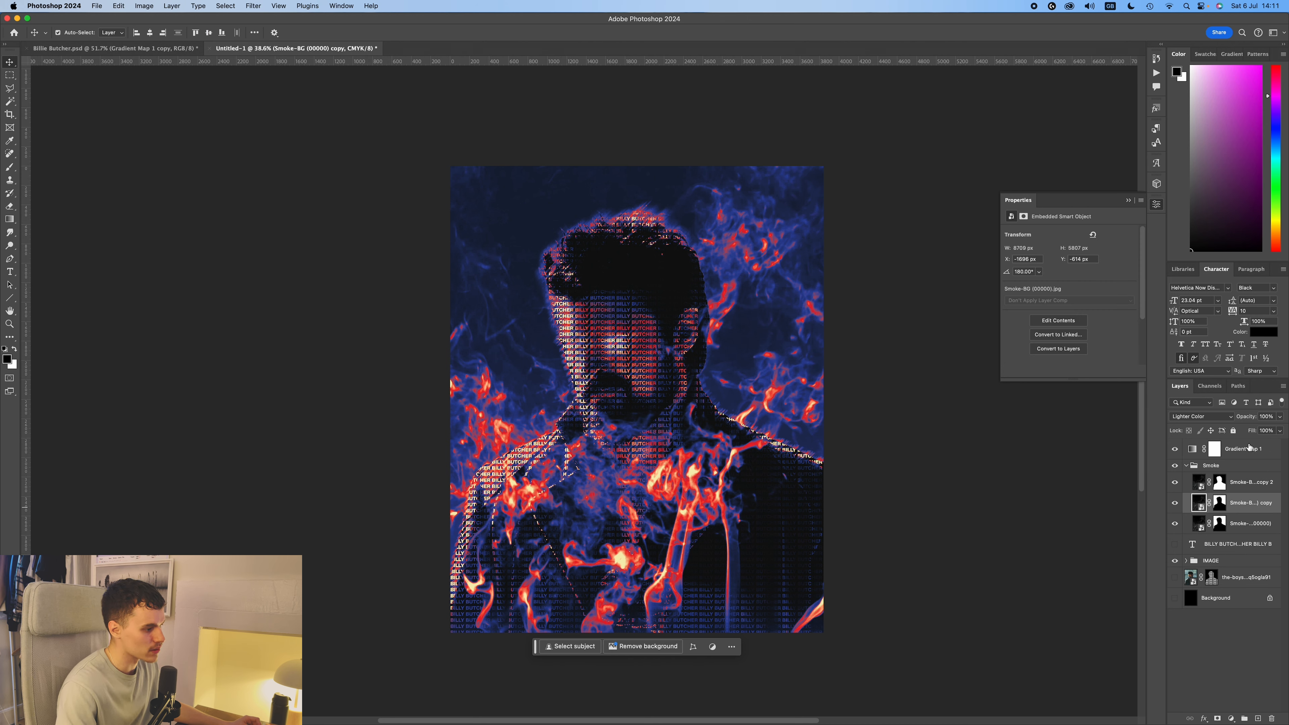
{"action": "left_click", "coordinate": [1210, 416]}
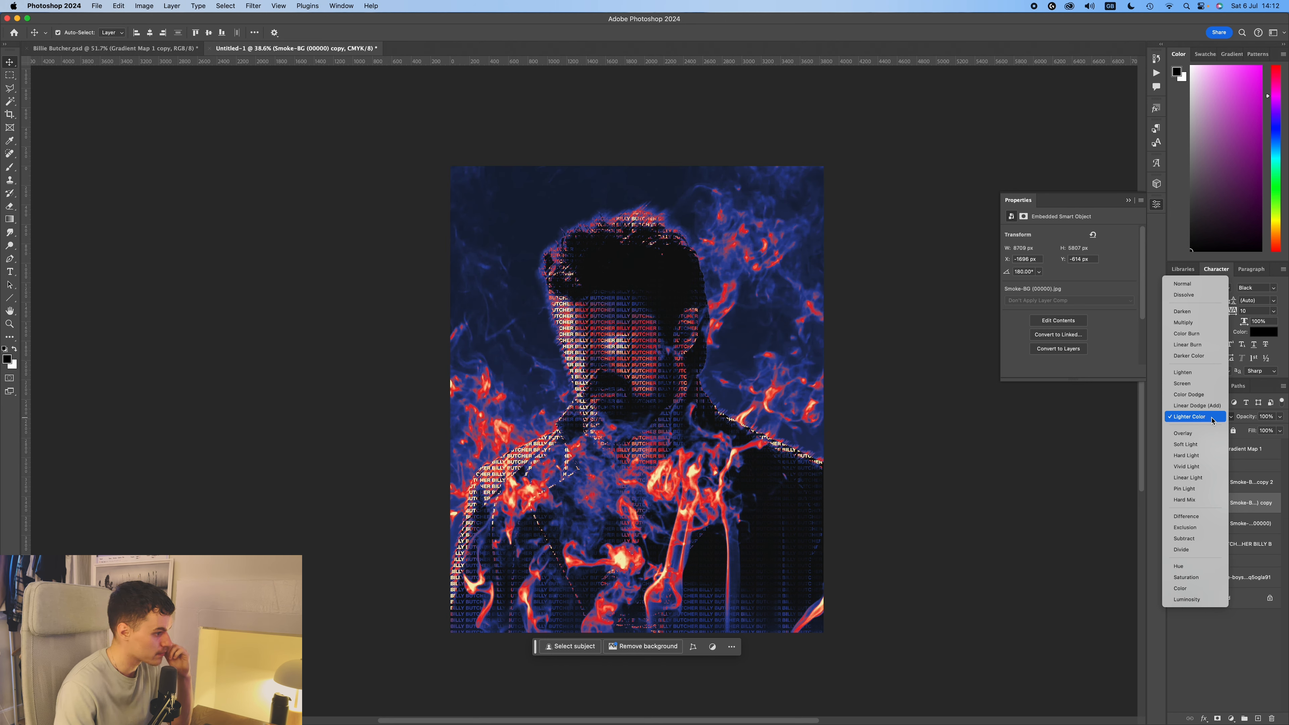
{"action": "left_click", "coordinate": [1198, 416]}
Edit the gradient map again, nudging the darkest stop toward the blue one and recoloring it to dark gray #1e2322.
{"action": "left_click", "coordinate": [1194, 451]}
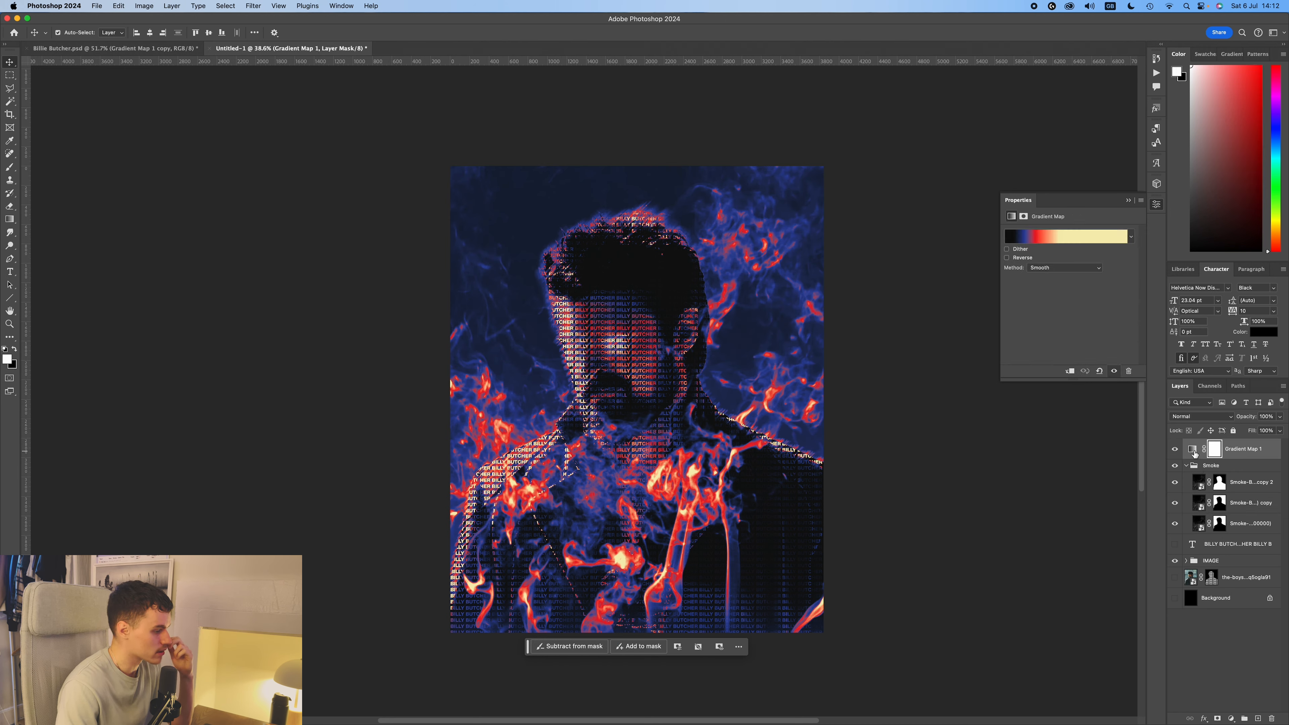
{"action": "left_click", "coordinate": [1194, 451]}
{"action": "left_click", "coordinate": [1066, 236]}
{"action": "left_click", "coordinate": [927, 444]}
{"action": "left_click_drag", "start_coordinate": [928, 446], "coordinate": [931, 447]}
{"action": "double_click", "coordinate": [931, 444]}
{"action": "left_click", "coordinate": [883, 615]}
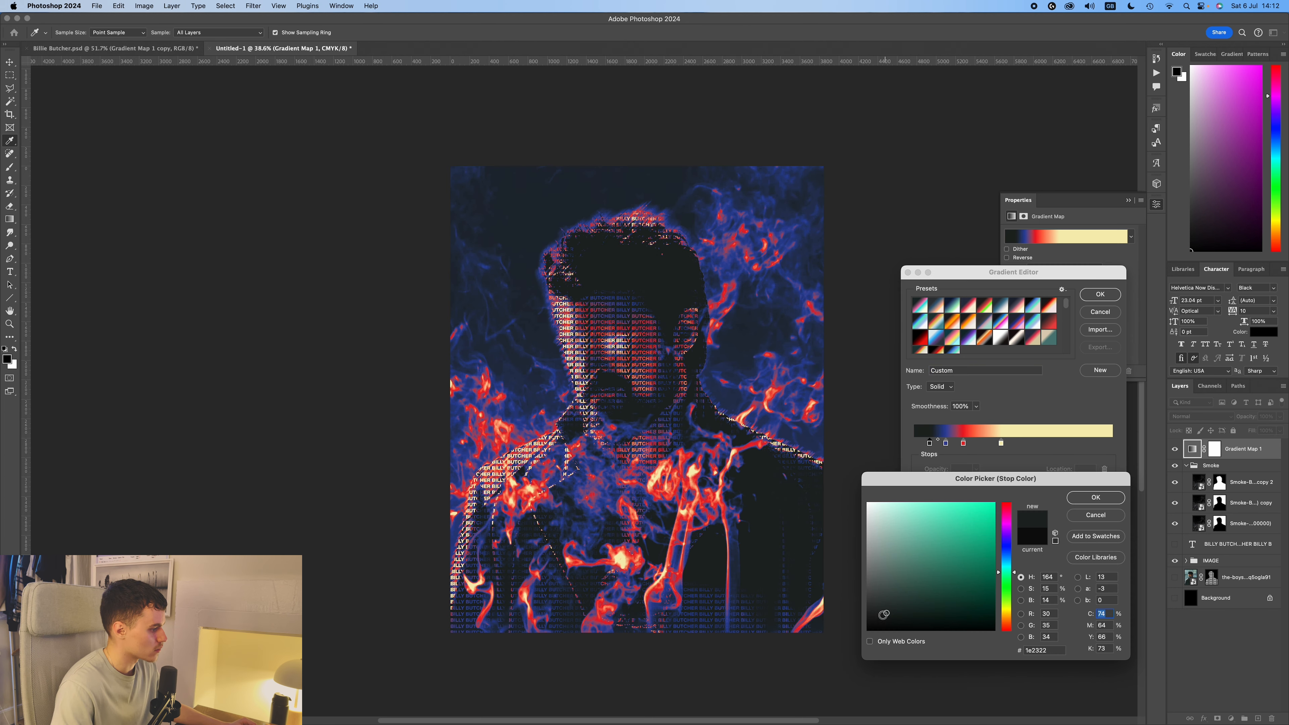
{"action": "left_click", "coordinate": [1095, 497]}
{"action": "left_click", "coordinate": [1100, 294]}
{"action": "left_click", "coordinate": [1128, 200]}
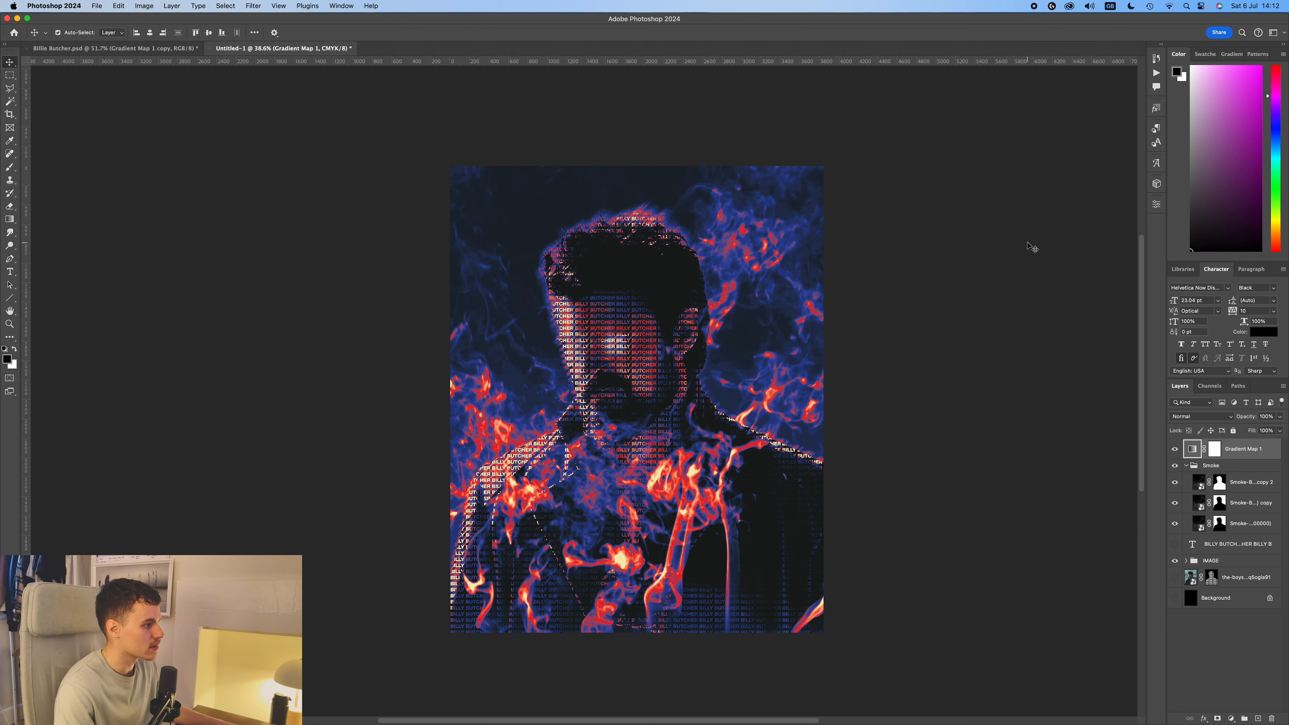
Examine the gradient map and copyscan texture layers in Billie Butcher.psd by making them visible, and return to Untitled-1.
{"action": "key", "text": "v"}
{"action": "left_click", "coordinate": [1031, 248]}
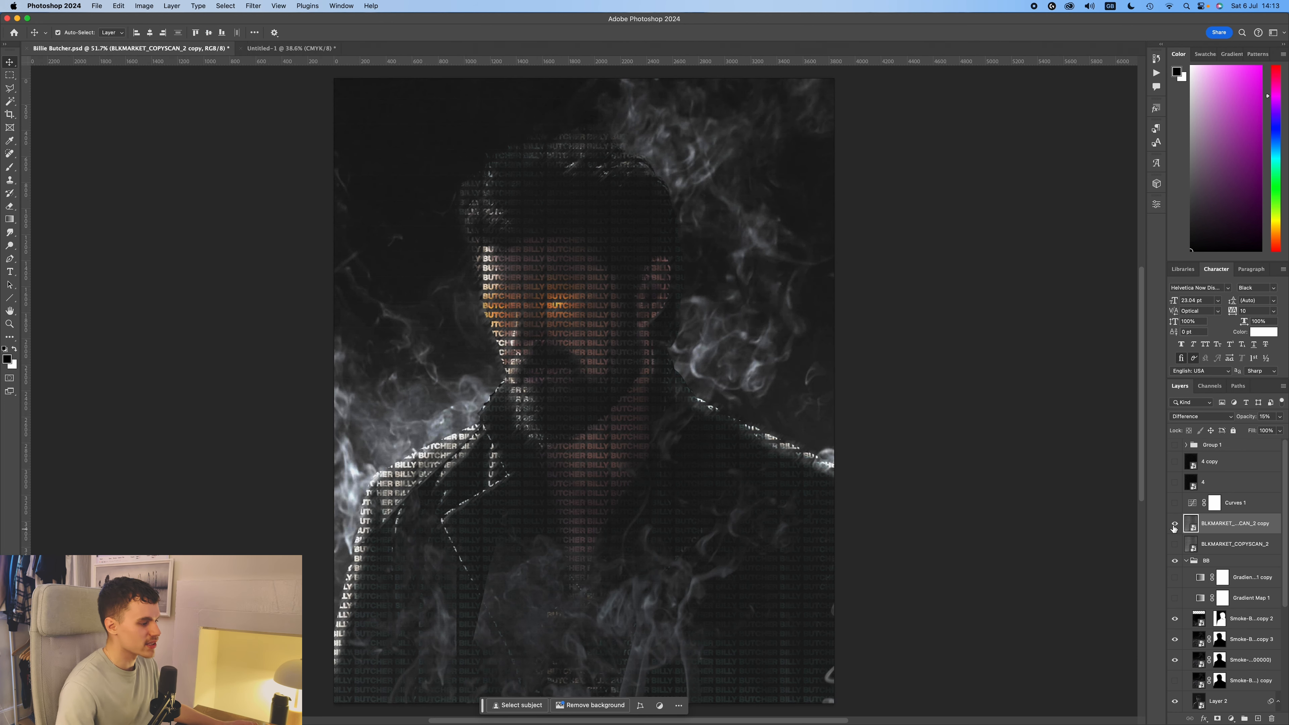
{"action": "left_click", "coordinate": [1175, 524]}
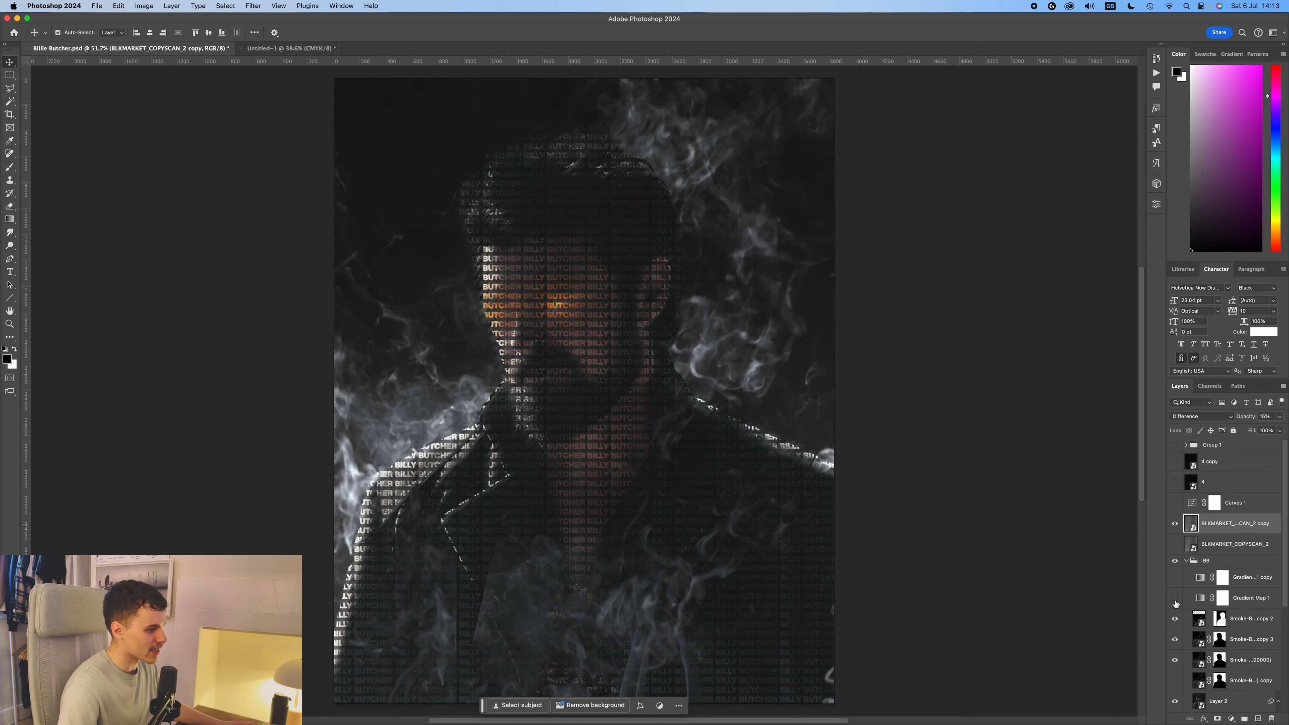
{"action": "scroll", "coordinate": [1187, 615], "scroll_direction": "down", "scroll_amount": 3}
{"action": "left_click", "coordinate": [1176, 545]}
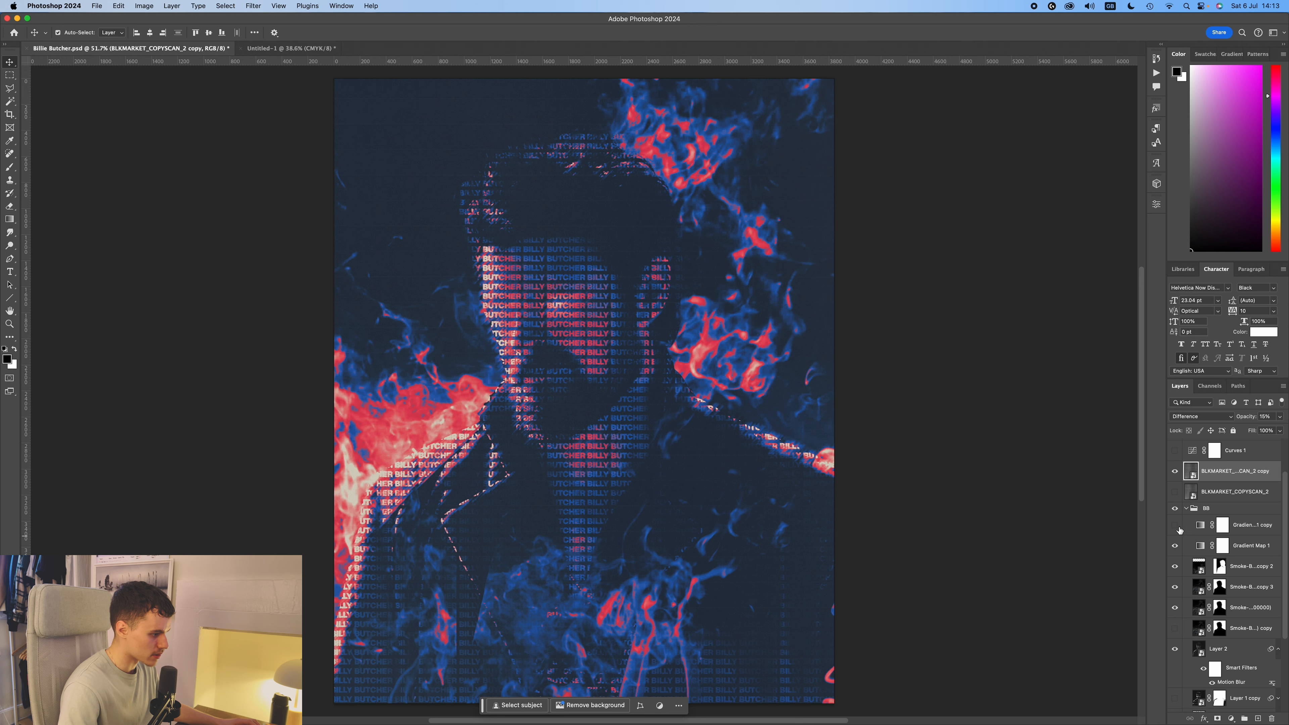
{"action": "left_click", "coordinate": [1173, 492]}
{"action": "left_click", "coordinate": [966, 414]}
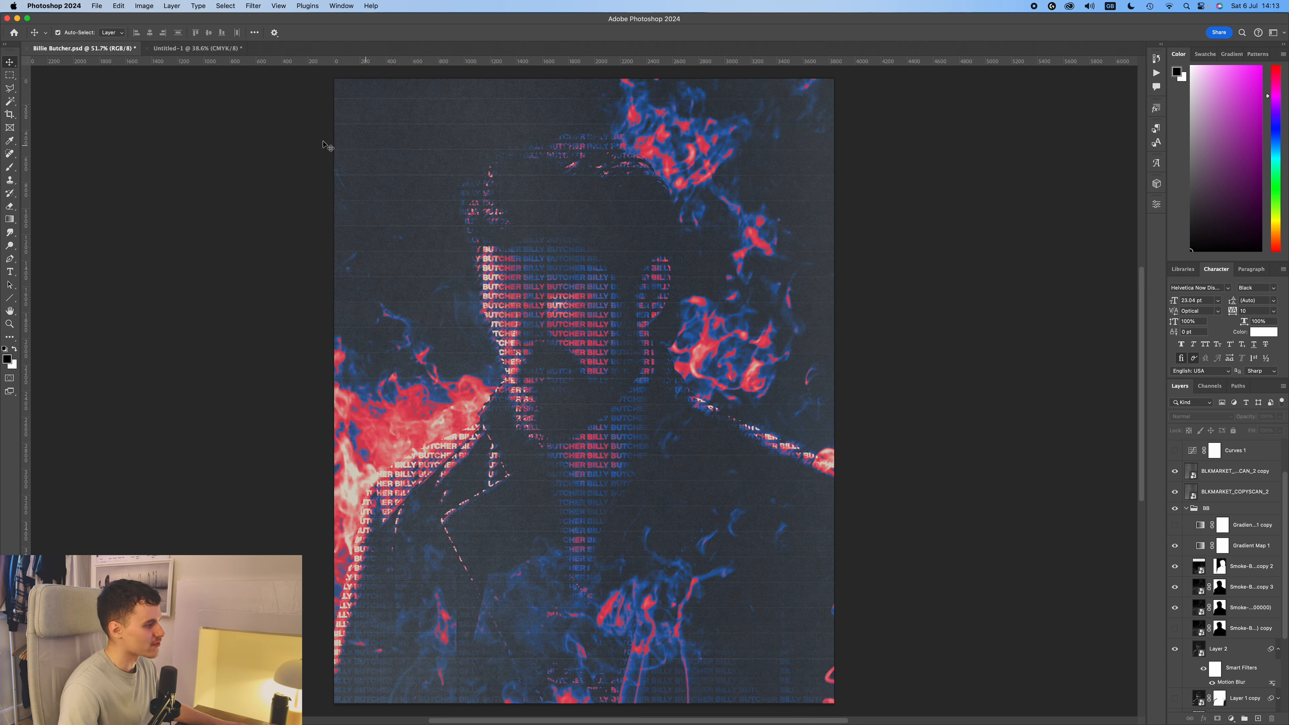
{"action": "scroll", "coordinate": [562, 233], "scroll_direction": "up", "scroll_amount": 6}
{"action": "scroll", "coordinate": [564, 233], "scroll_direction": "down", "scroll_amount": 6}
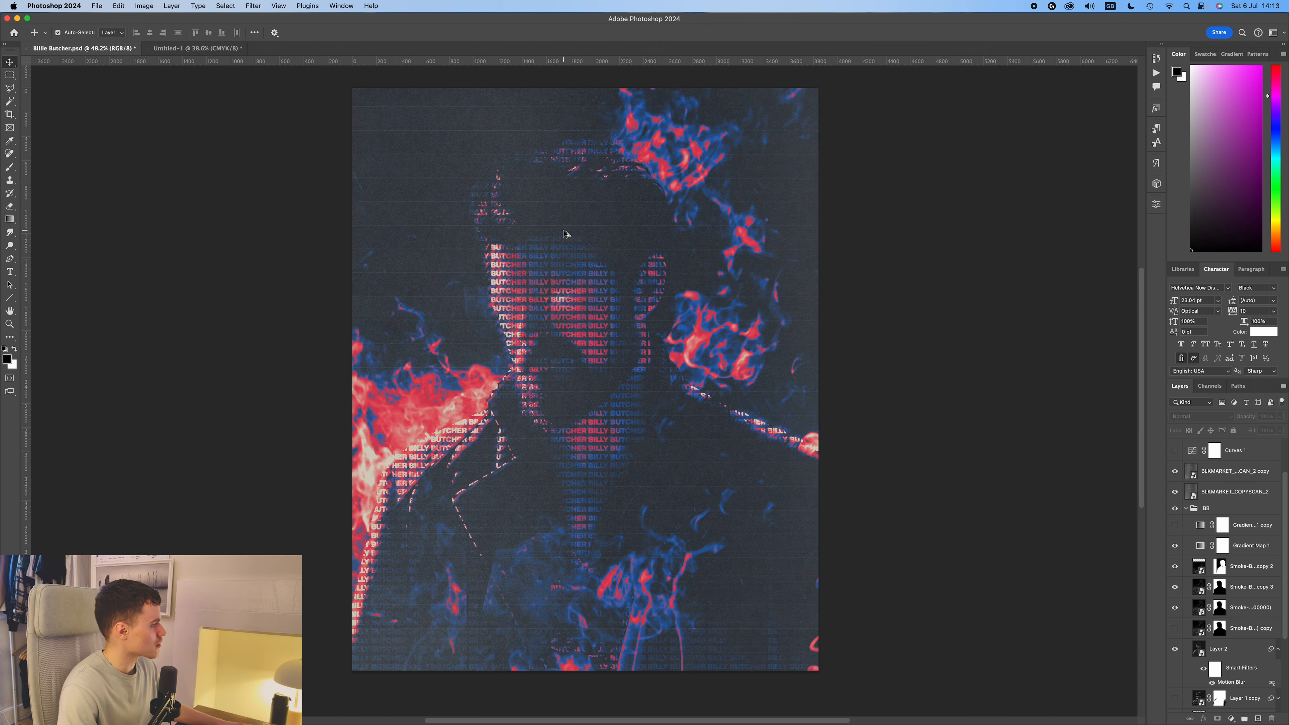
{"action": "scroll", "coordinate": [645, 244], "scroll_direction": "up", "scroll_amount": 1}
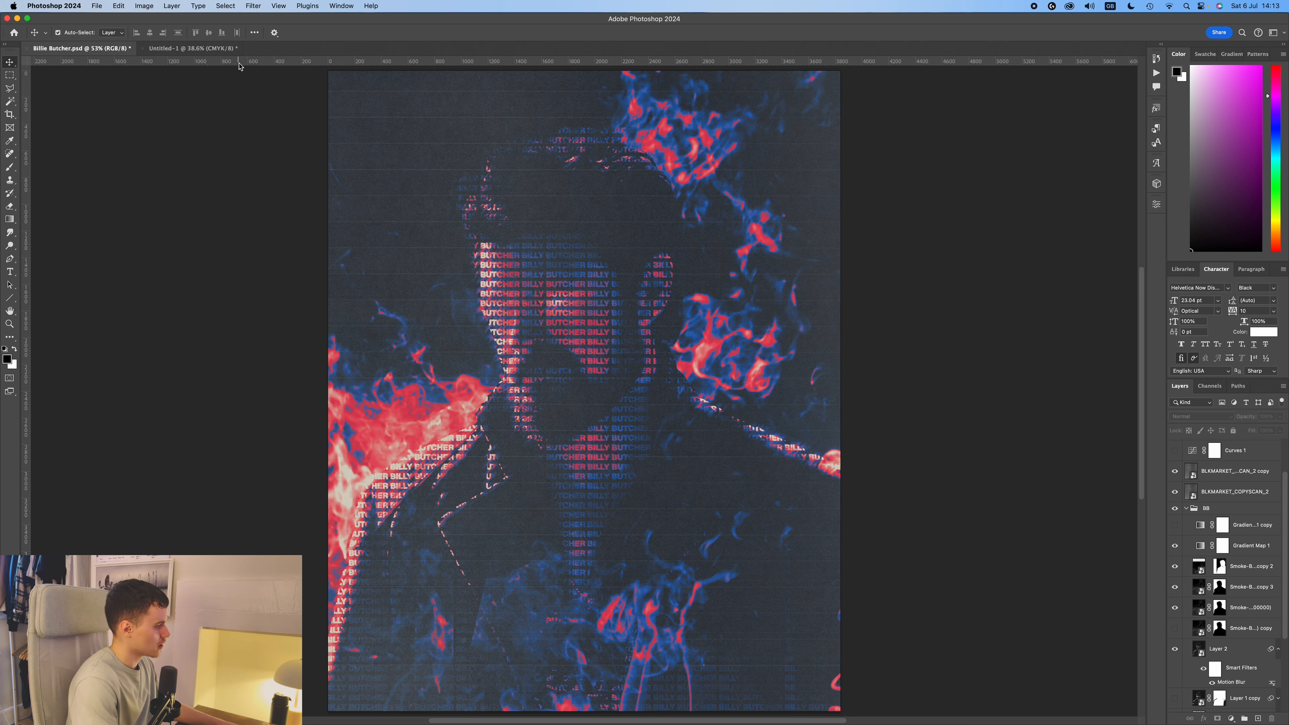
{"action": "left_click", "coordinate": [199, 50]}
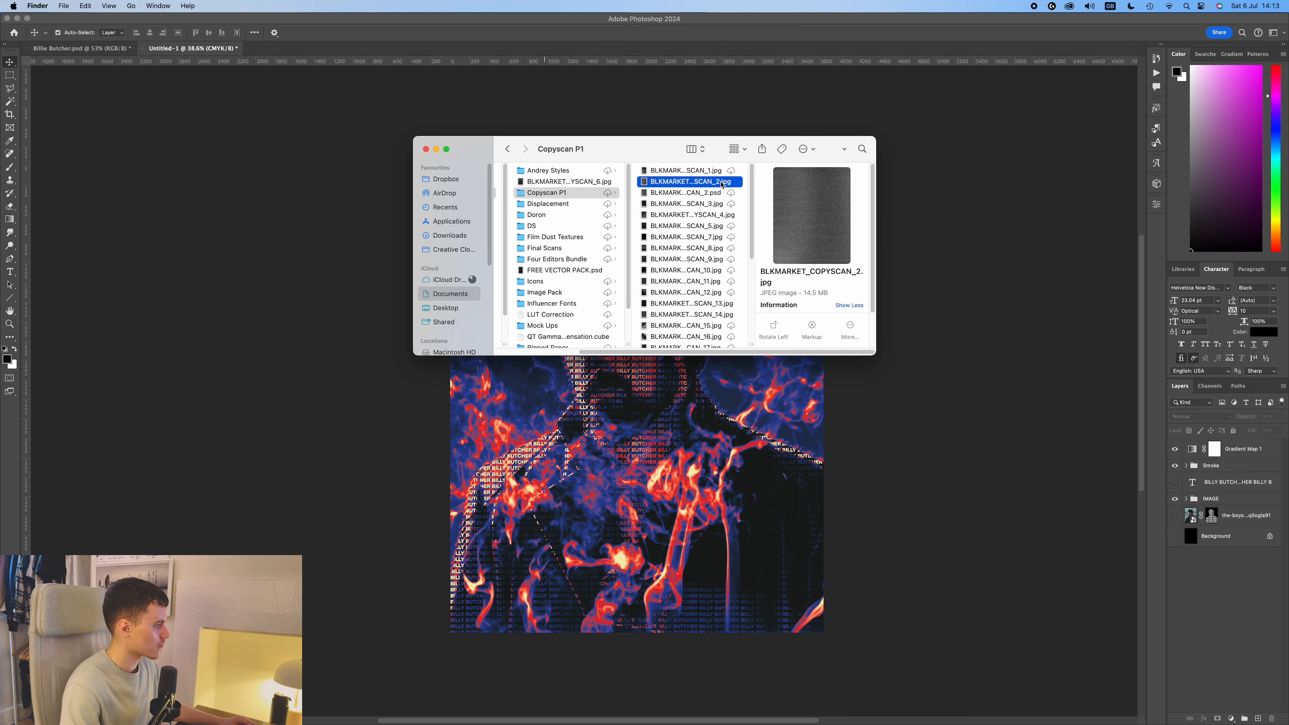
Place the BLKMARKET_COPYSCAN_2.jpg texture from the Copyscan P1 folder above the gradient map, covering the whole canvas.
{"action": "left_click_drag", "start_coordinate": [722, 184], "coordinate": [660, 407]}
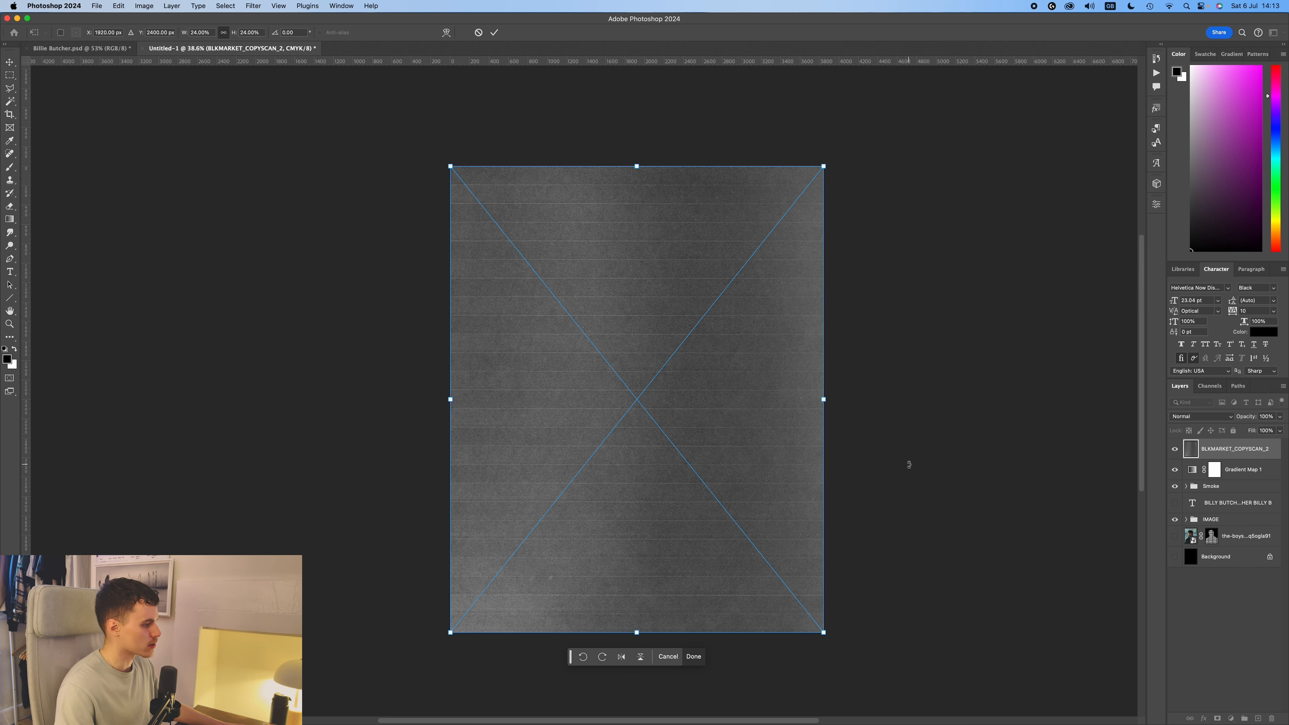
{"action": "key", "text": "super+0"}
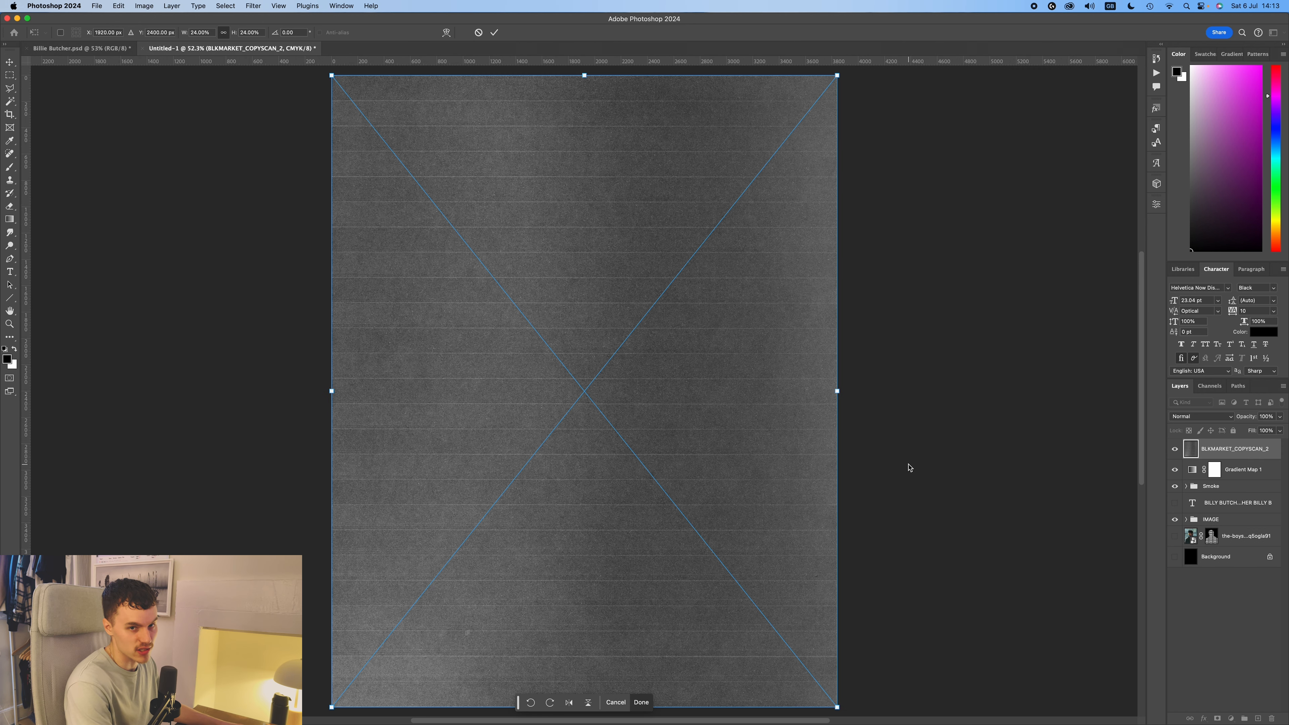
{"action": "key", "text": "Return"}
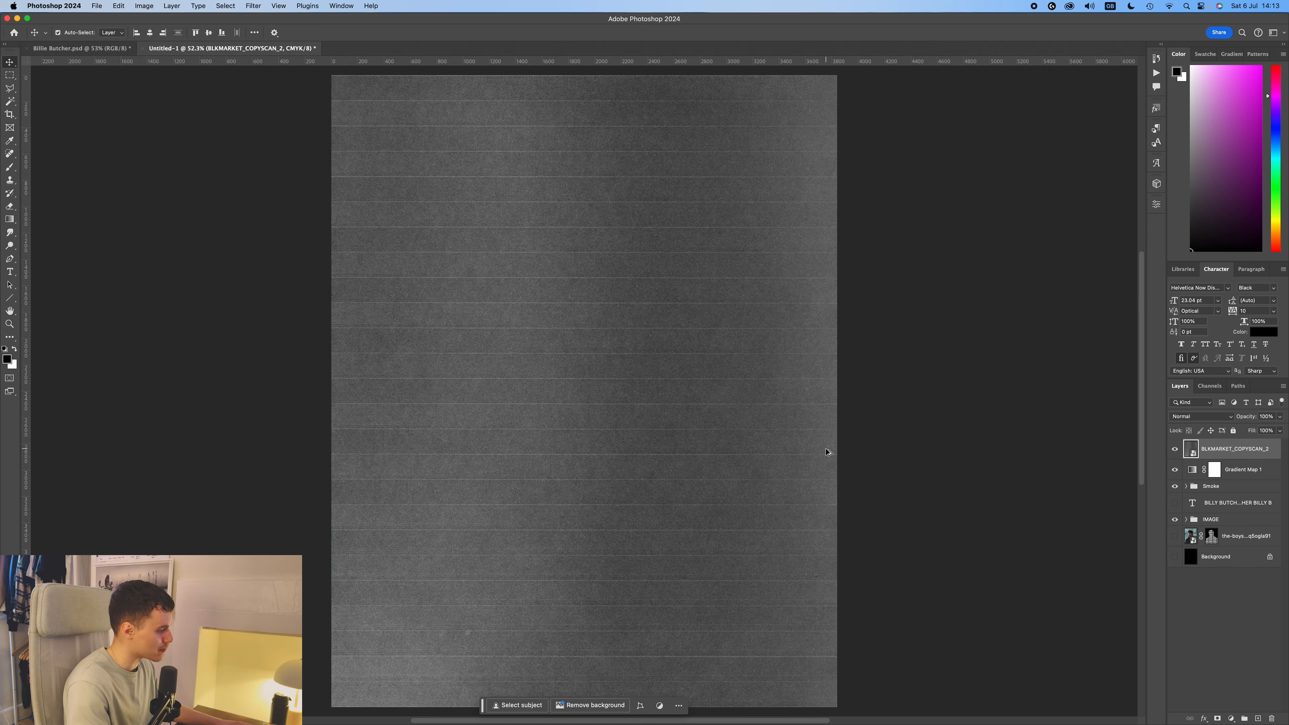
Set the copyscan texture's blending mode to Screen and its opacity to 60%.
{"action": "scroll", "coordinate": [812, 447], "scroll_direction": "down", "scroll_amount": 1}
{"action": "left_click", "coordinate": [1215, 417]}
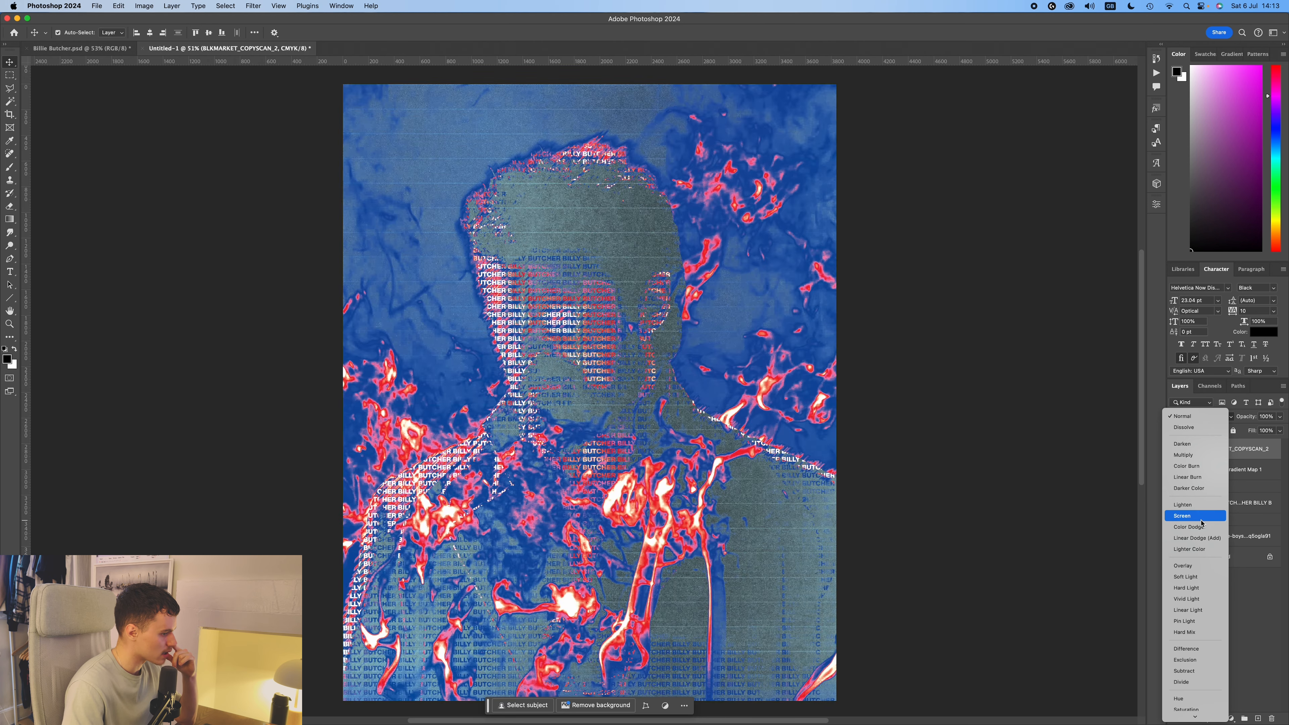
{"action": "left_click", "coordinate": [1201, 515]}
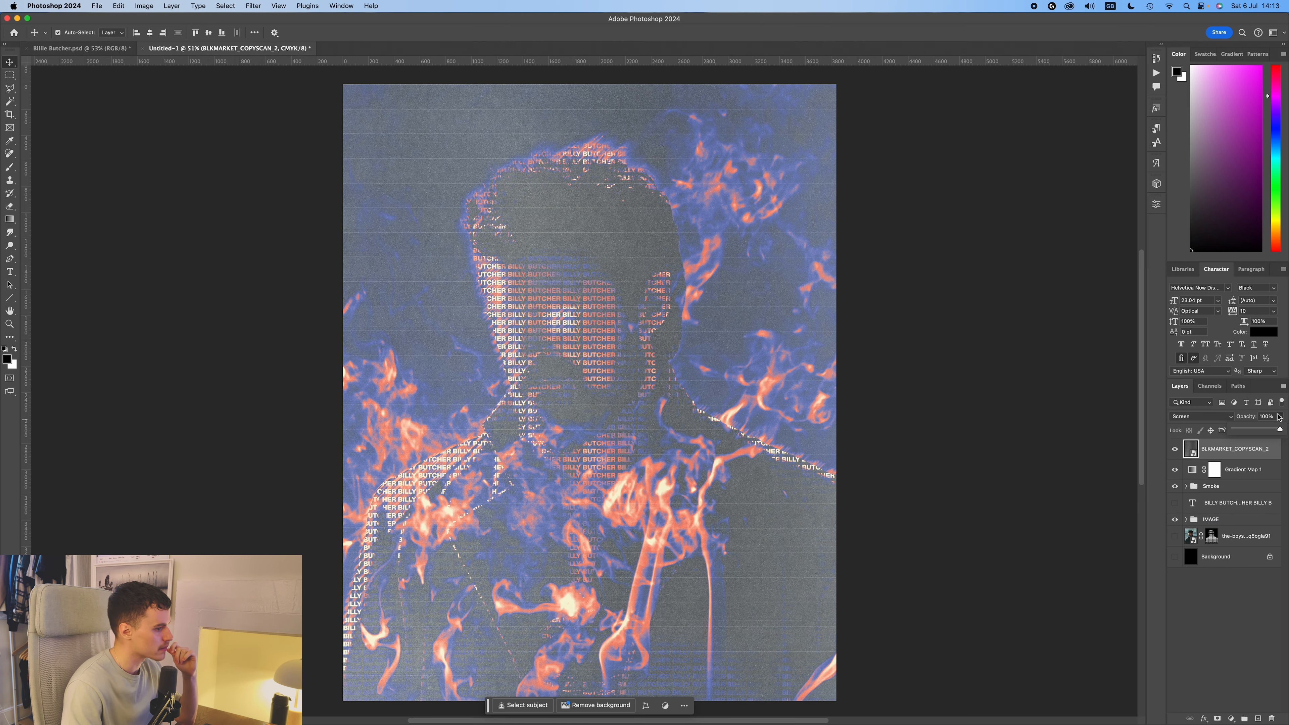
{"action": "left_click_drag", "start_coordinate": [1248, 431], "coordinate": [1271, 431]}
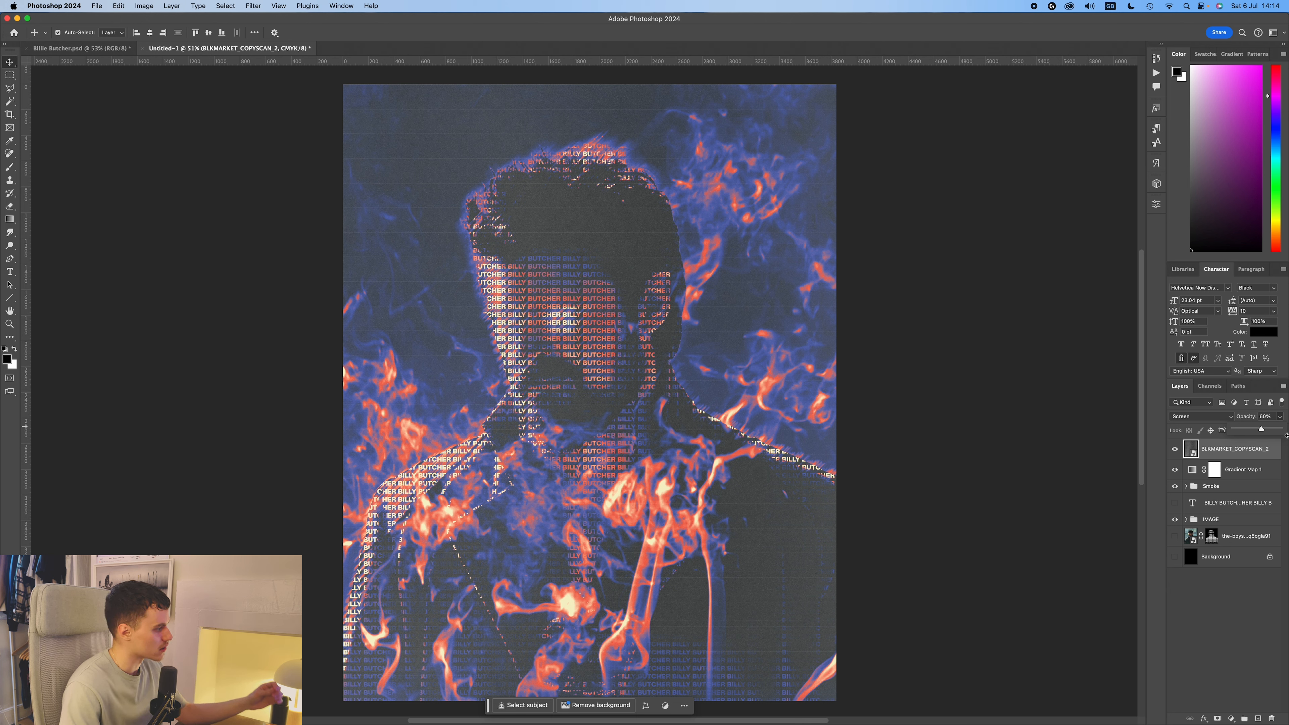
Duplicate the copyscan texture layer and set the copy's blending mode to Lighter Color.
{"action": "left_click", "coordinate": [1221, 453]}
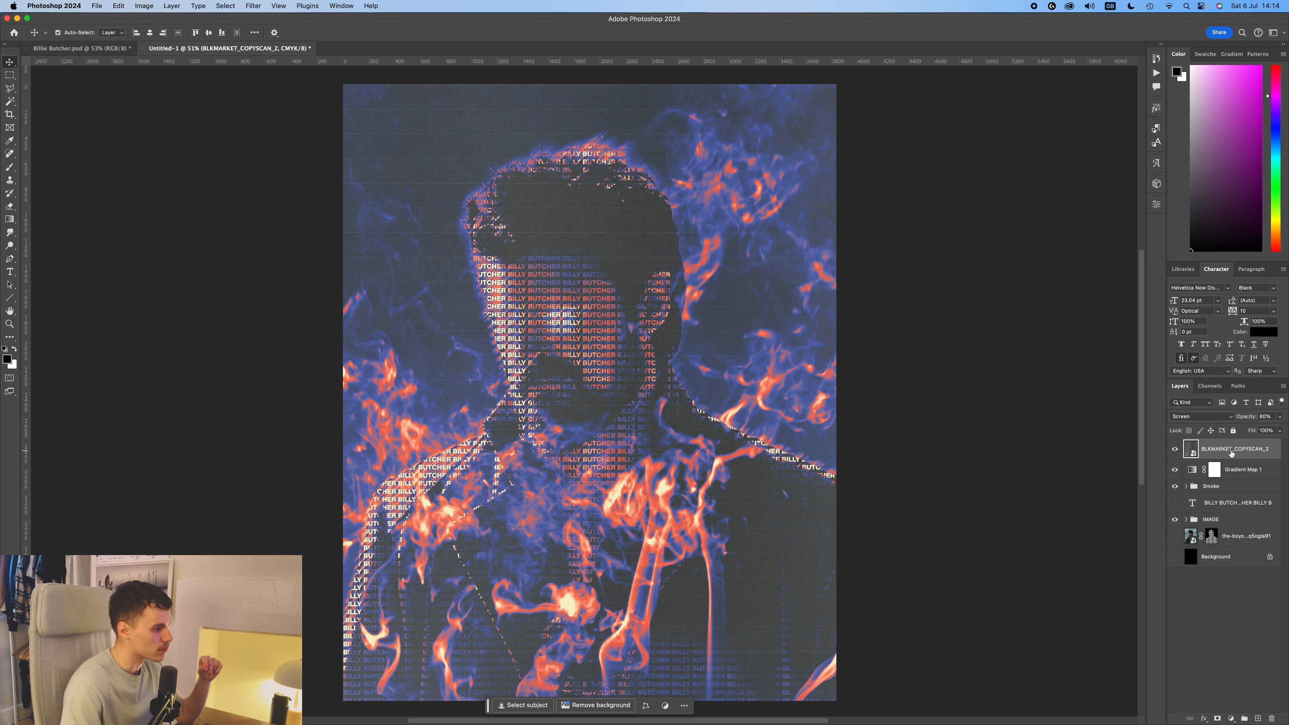
{"action": "key", "text": "super+j"}
{"action": "left_click", "coordinate": [1200, 416]}
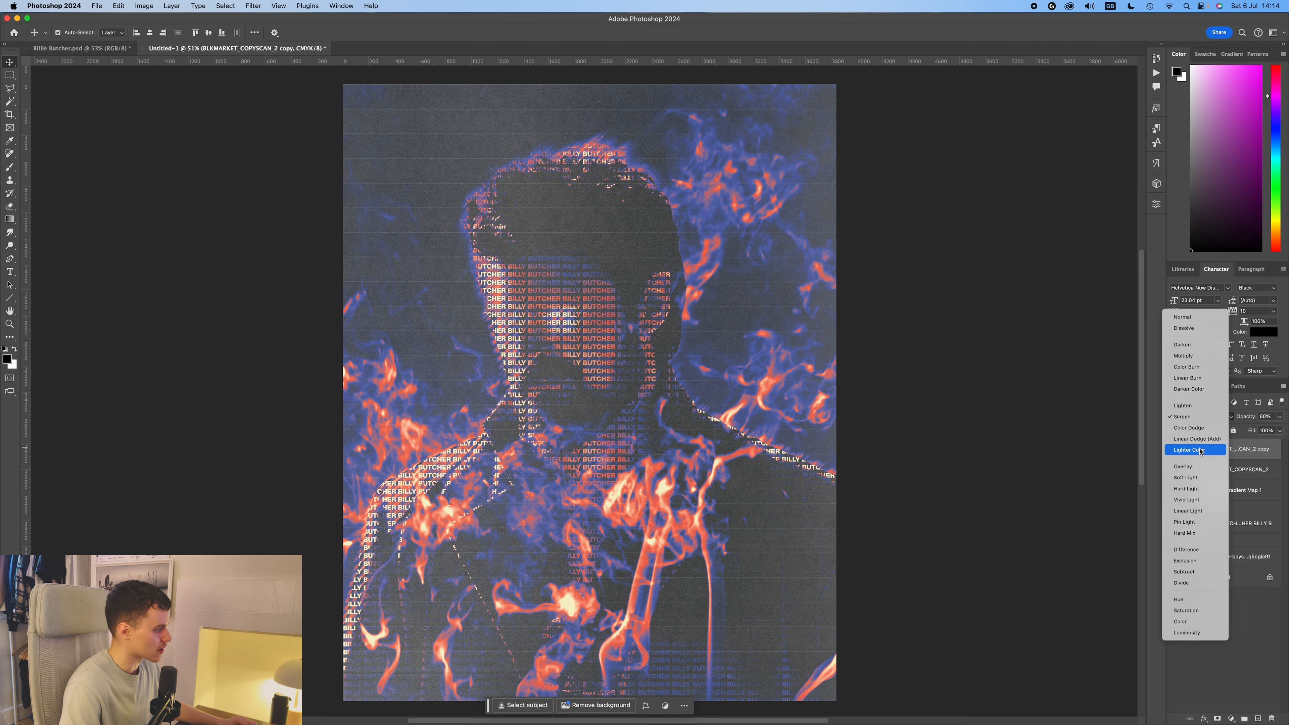
{"action": "left_click", "coordinate": [1200, 450]}
{"action": "scroll", "coordinate": [834, 404], "scroll_direction": "down", "scroll_amount": 3}
{"action": "scroll", "coordinate": [597, 367], "scroll_direction": "up", "scroll_amount": 4}
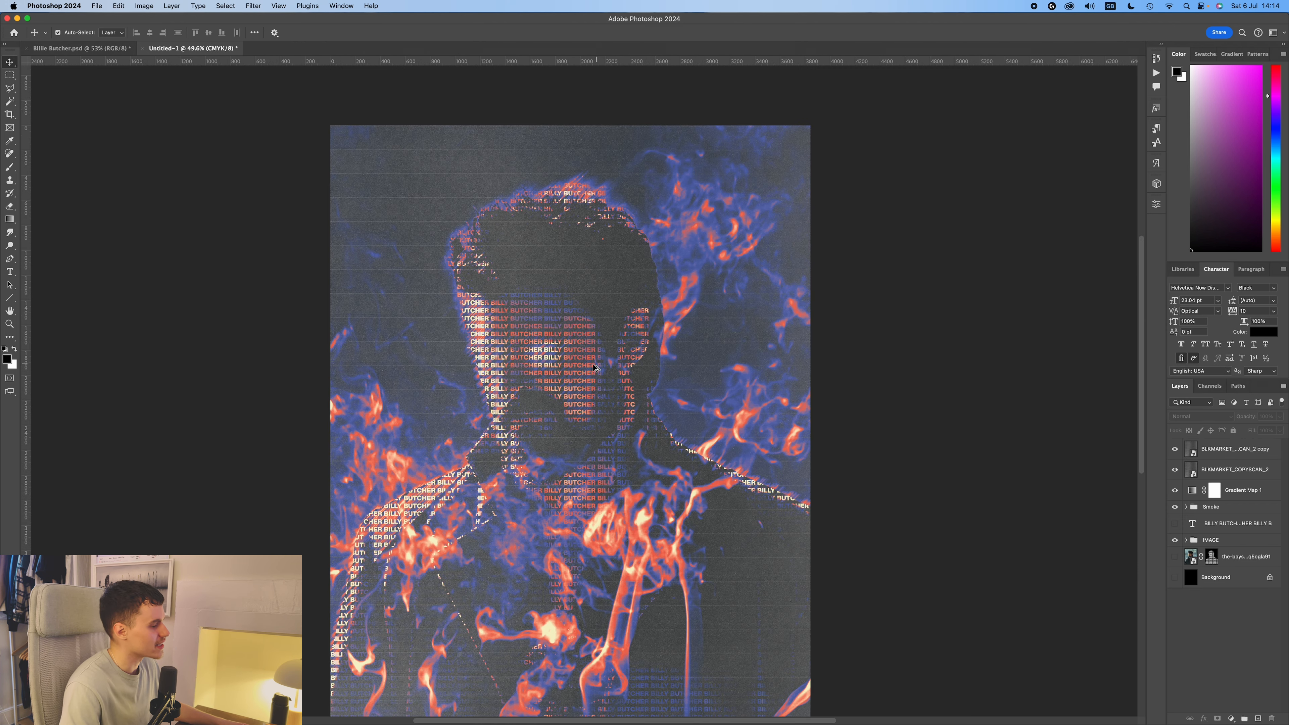
{"action": "scroll", "coordinate": [634, 298], "scroll_direction": "down", "scroll_amount": 2}
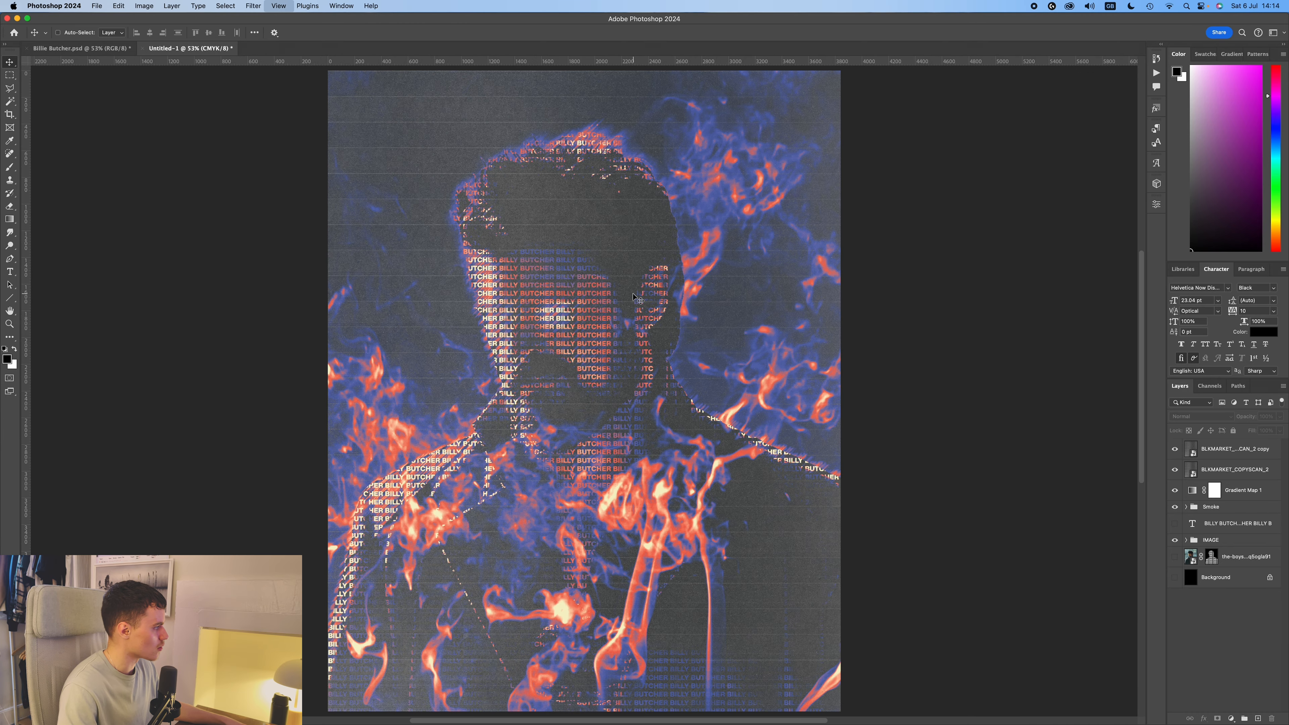
Set the opacity of the duplicated copyscan layer to 40% and of the original copyscan layer to 50%.
{"action": "left_click", "coordinate": [1238, 452]}
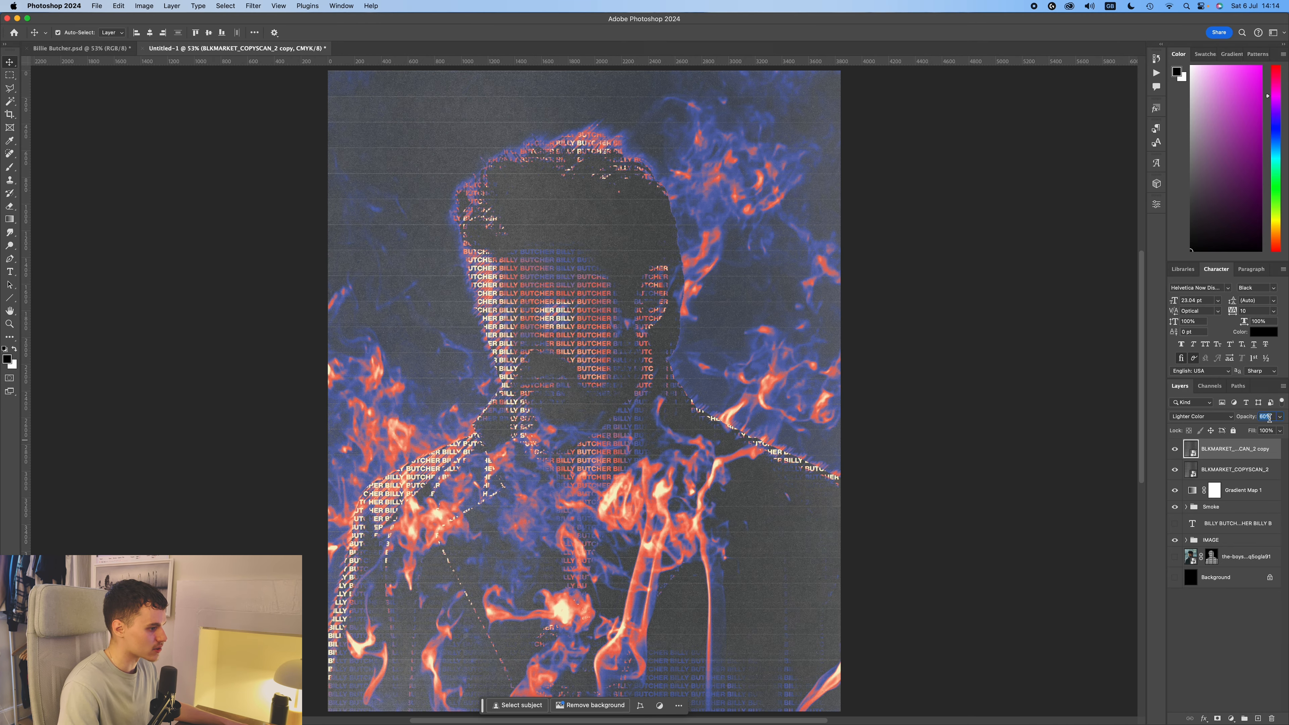
{"action": "type", "text": "40"}
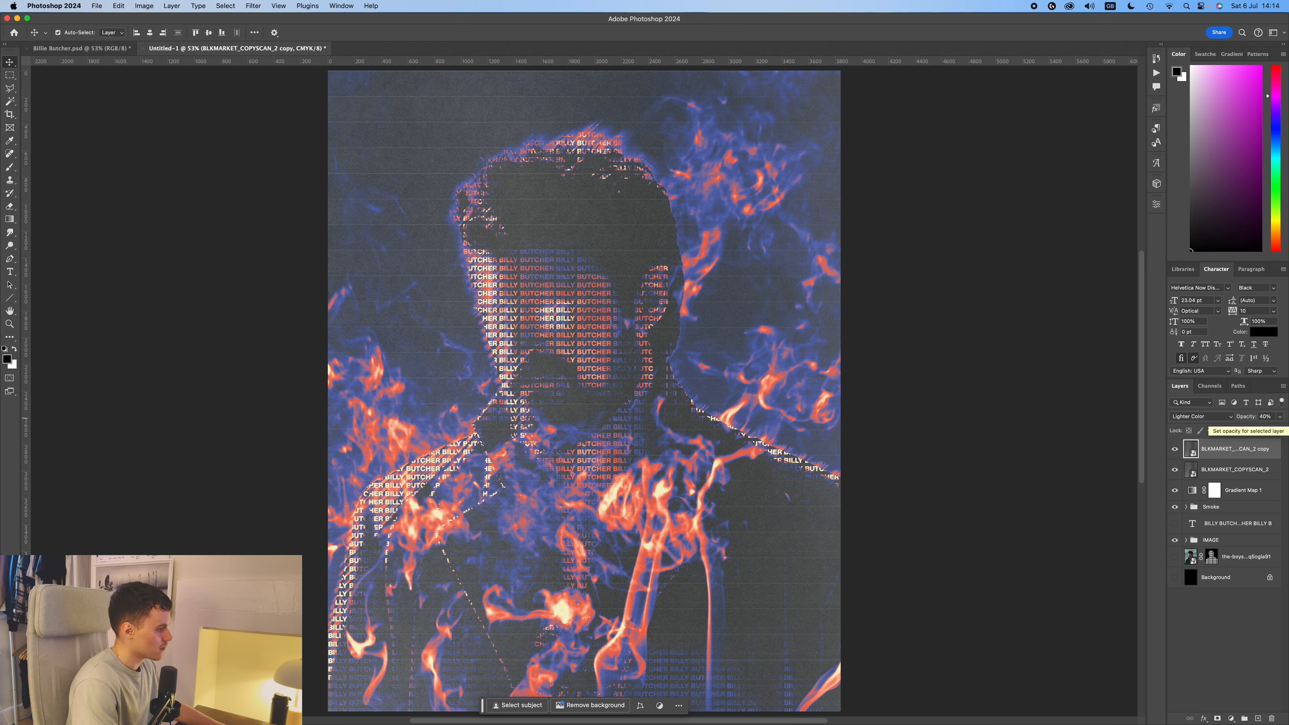
{"action": "left_click", "coordinate": [1238, 469]}
{"action": "left_click", "coordinate": [1265, 416]}
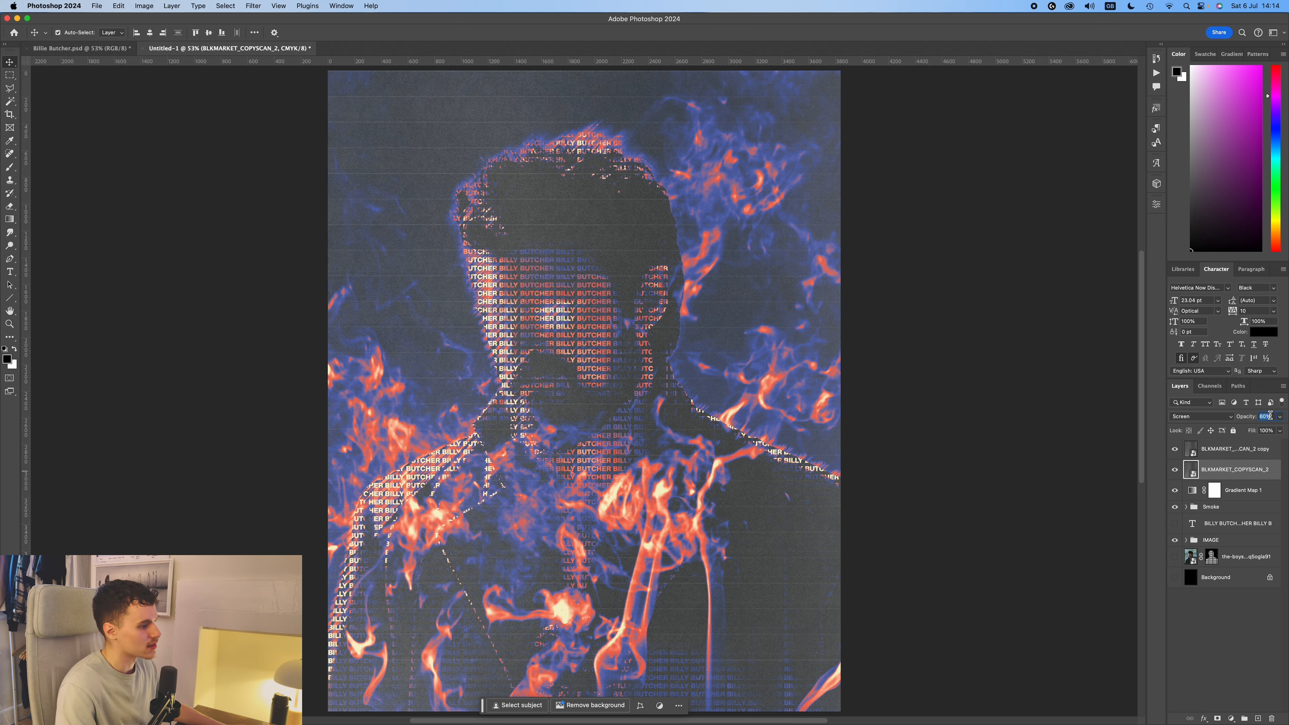
{"action": "type", "text": "40"}
{"action": "key", "text": "BackSpace"}
{"action": "key", "text": "BackSpace"}
{"action": "type", "text": "50"}
{"action": "left_click_drag", "start_coordinate": [966, 415], "coordinate": [962, 418]}
Reposition the colour stops of Gradient Map 1, with the blue stop at 14% and the red stop at 24%.
{"action": "left_click", "coordinate": [1186, 507]}
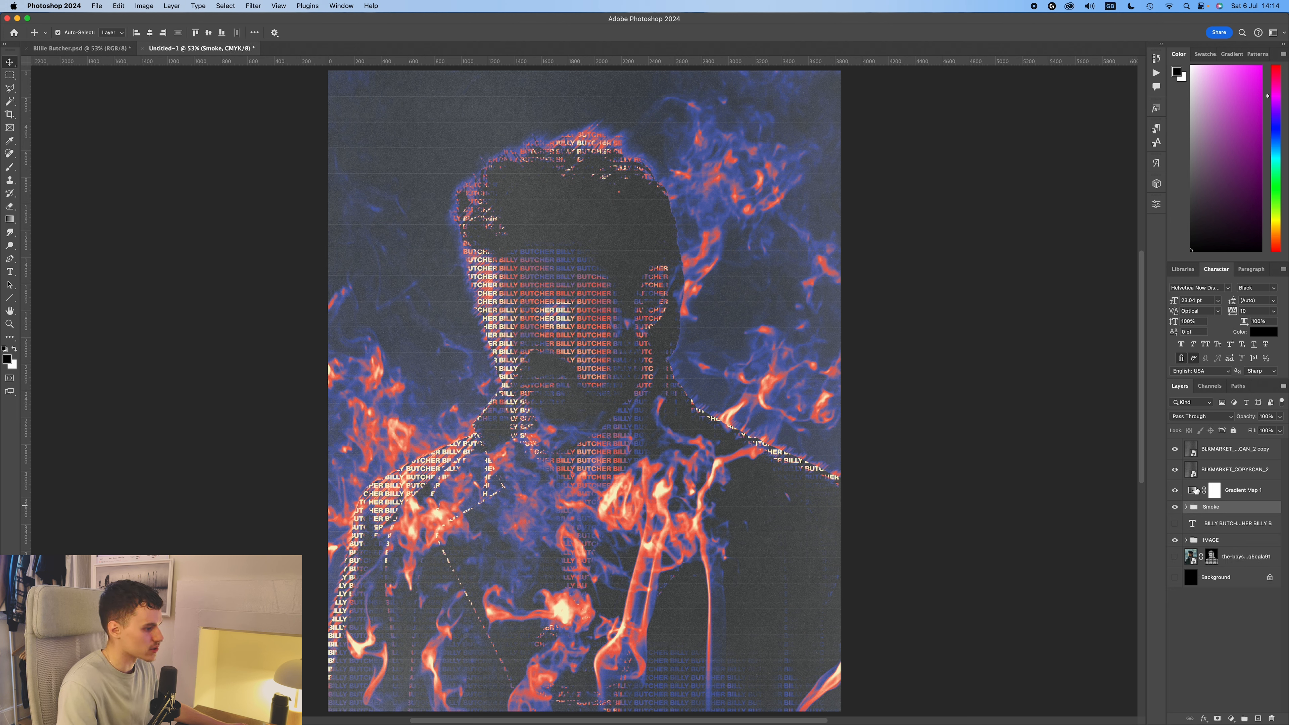
{"action": "double_click", "coordinate": [1193, 490]}
{"action": "left_click", "coordinate": [1066, 236]}
{"action": "left_click", "coordinate": [947, 443]}
{"action": "left_click_drag", "start_coordinate": [948, 444], "coordinate": [943, 445]}
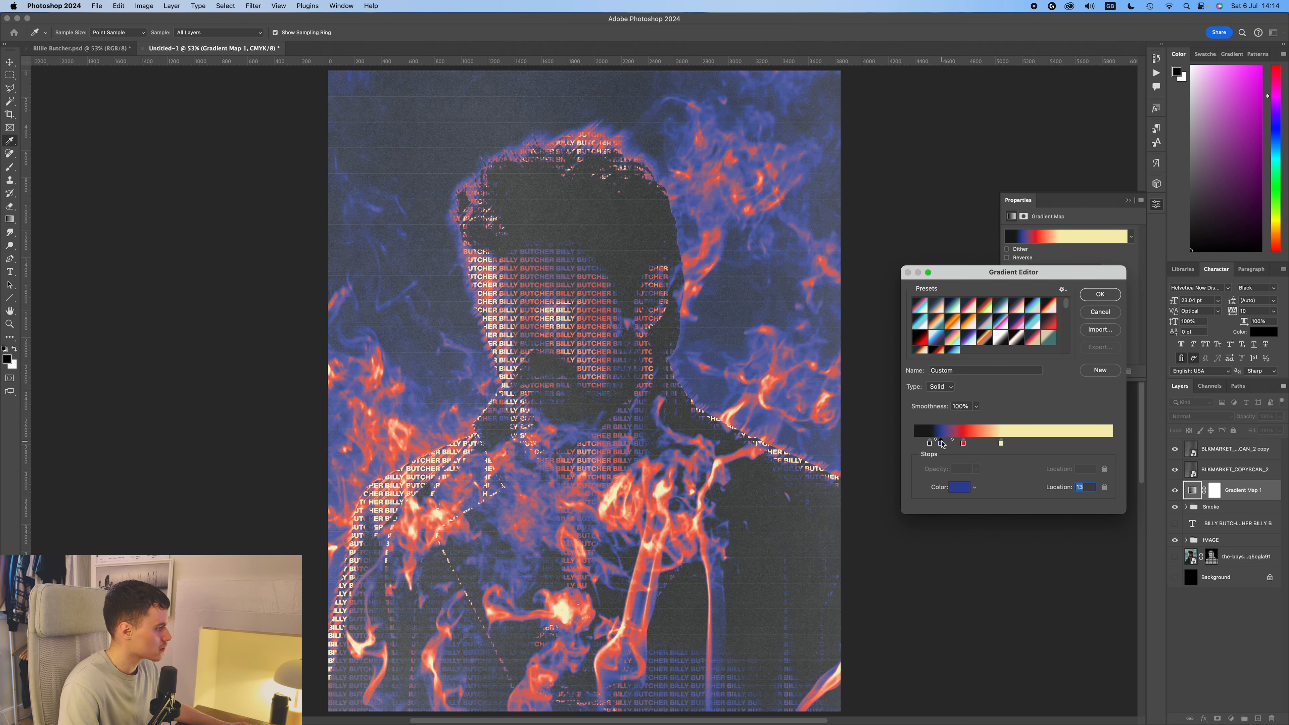
{"action": "left_click_drag", "start_coordinate": [930, 444], "coordinate": [963, 445]}
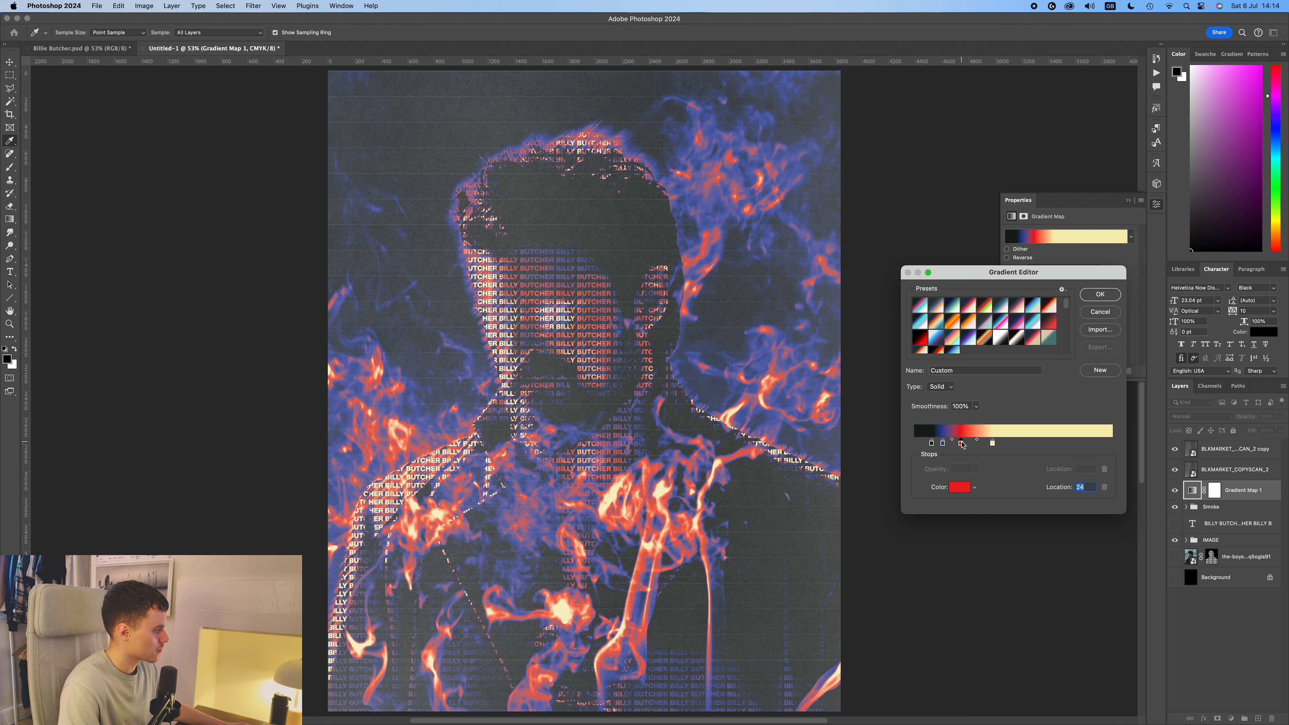
Change the gradient map's blue stop colour to 2f48ba and accept the edited gradient.
{"action": "double_click", "coordinate": [943, 443]}
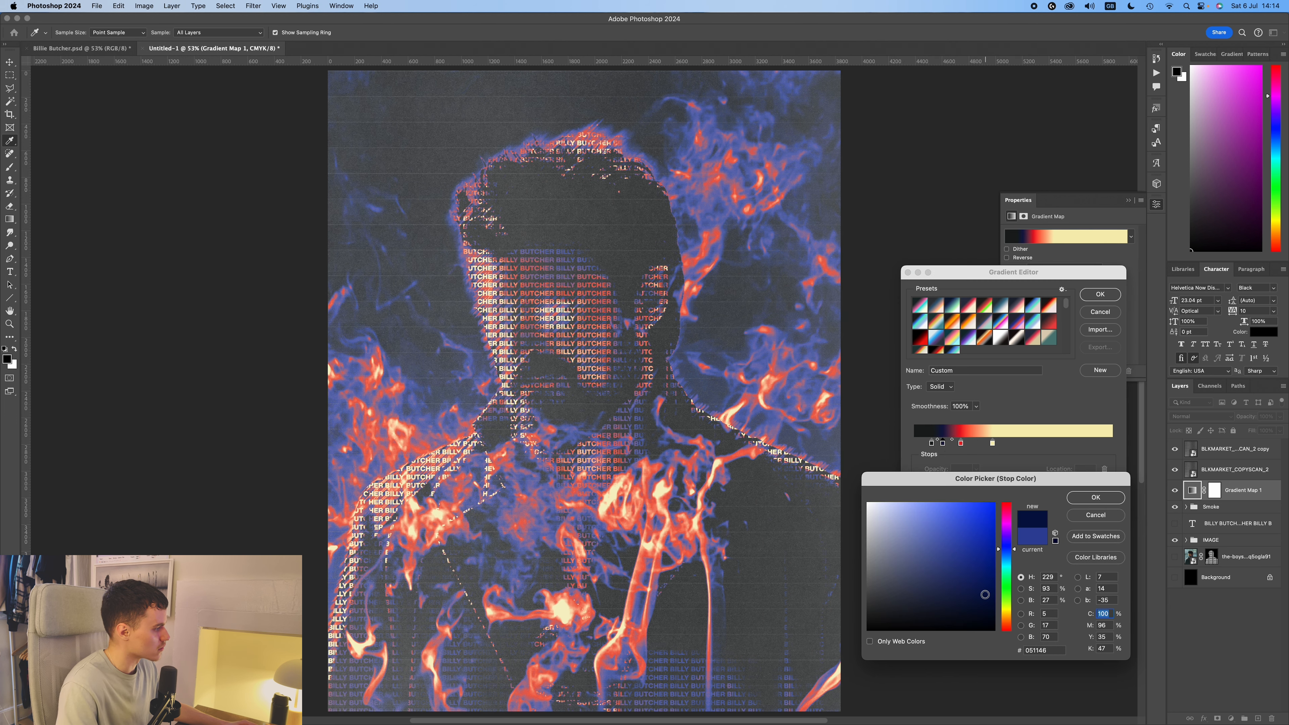
{"action": "left_click", "coordinate": [936, 543]}
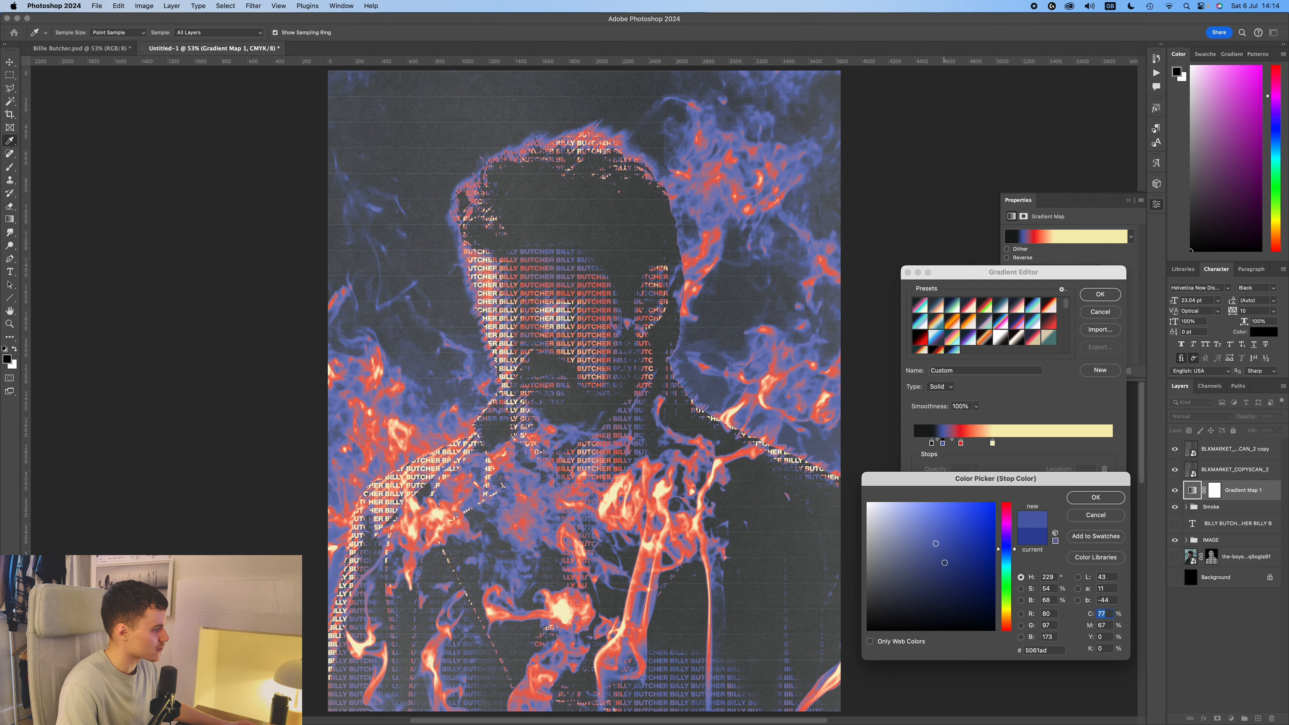
{"action": "left_click", "coordinate": [947, 542]}
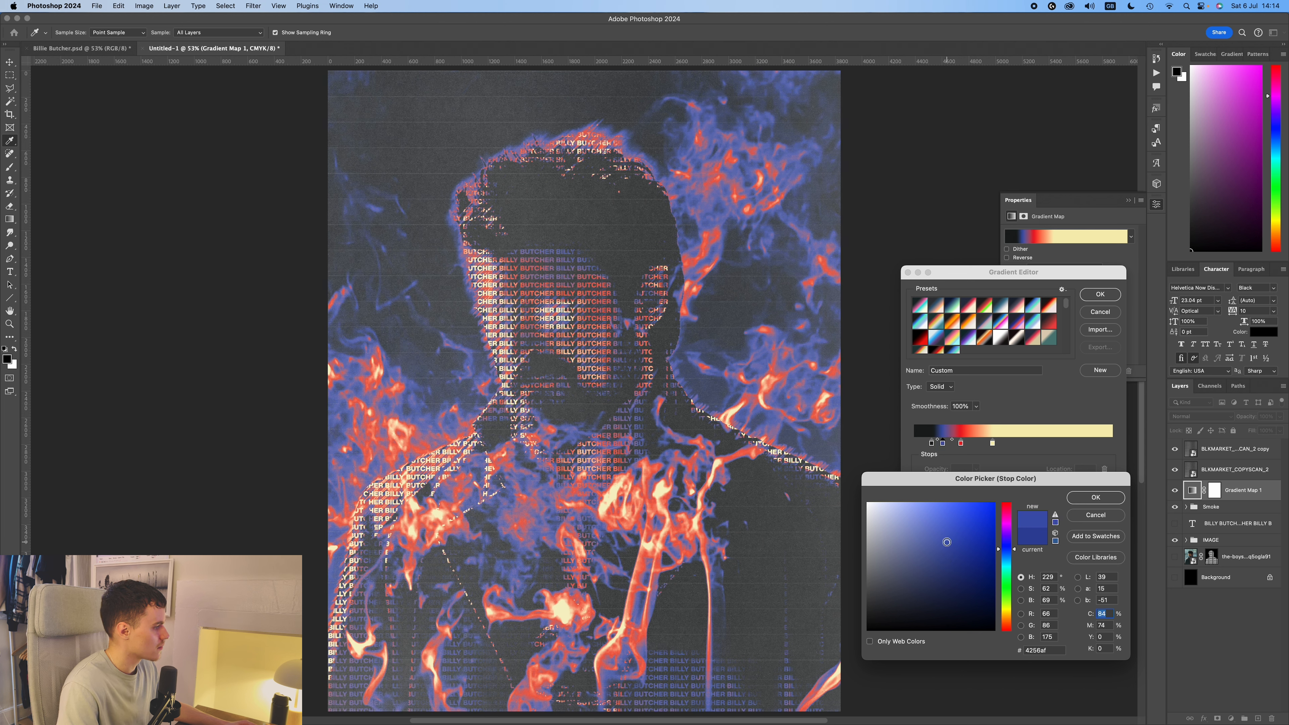
{"action": "left_click_drag", "start_coordinate": [952, 551], "coordinate": [967, 537]}
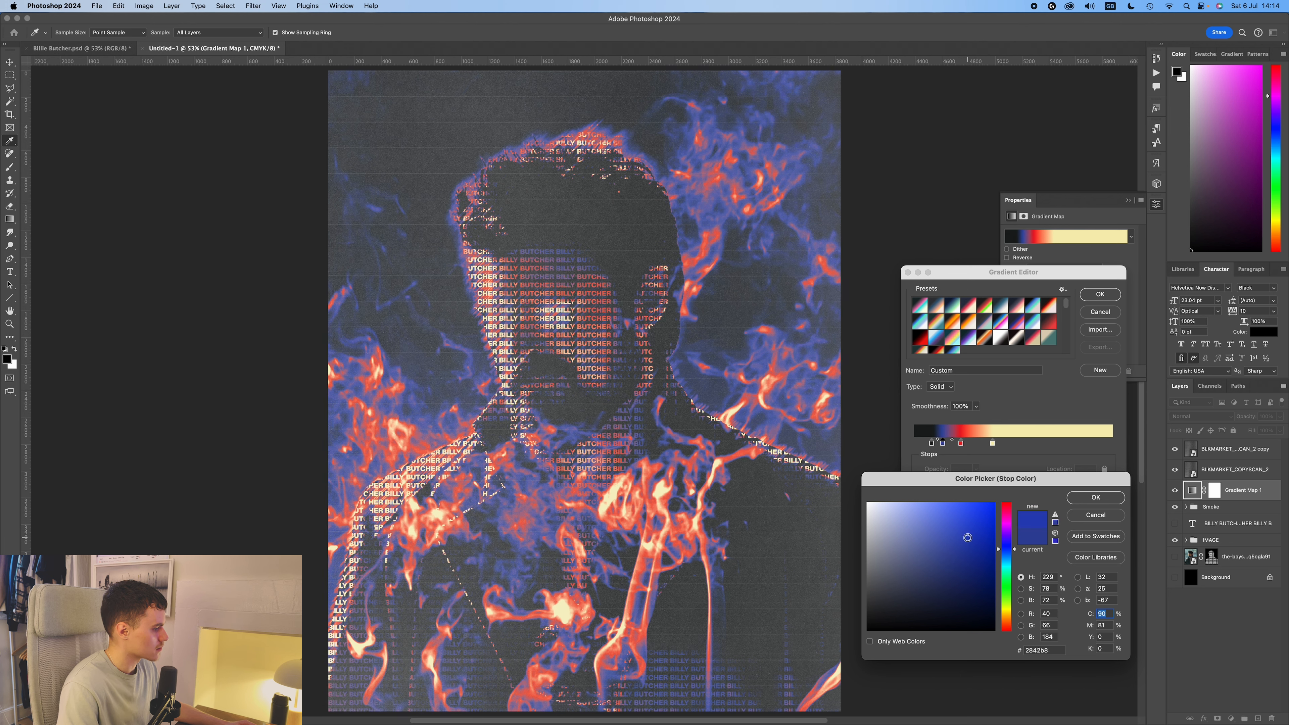
{"action": "left_click", "coordinate": [1096, 497]}
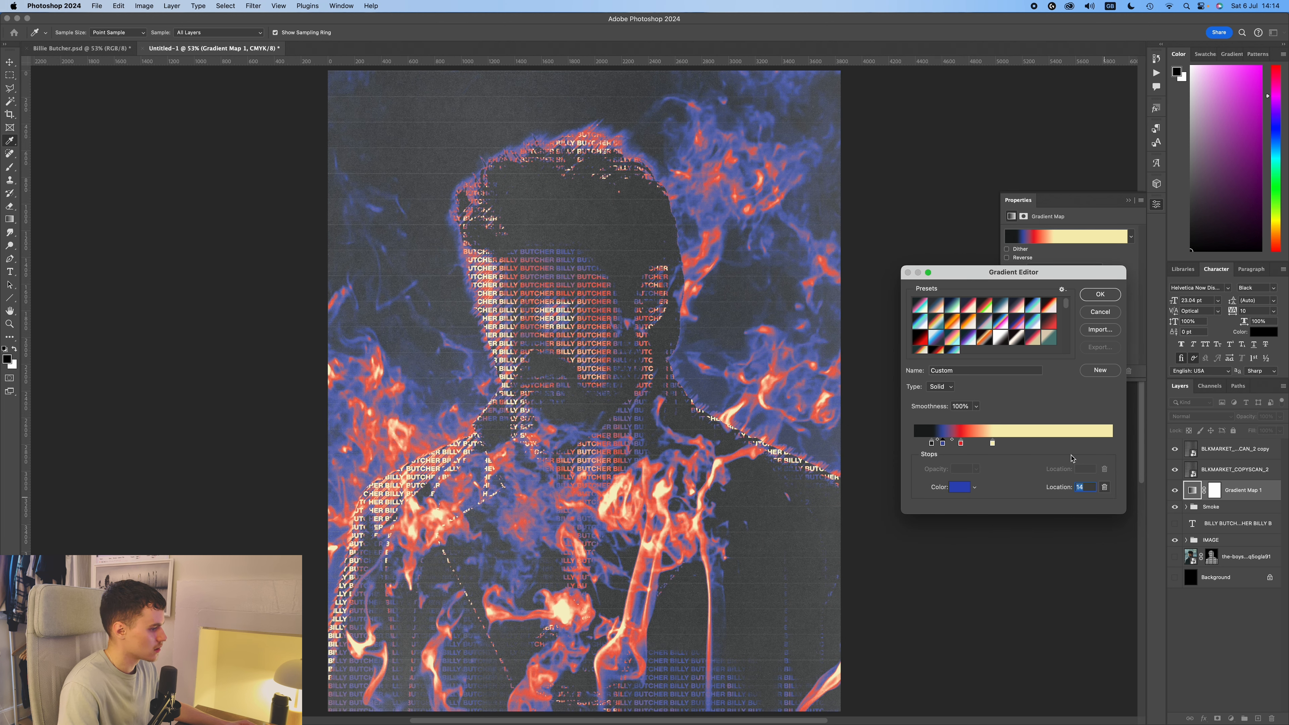
{"action": "left_click", "coordinate": [1100, 294]}
{"action": "left_click", "coordinate": [1129, 200]}
{"action": "key", "text": "v"}
{"action": "left_click", "coordinate": [1123, 299]}
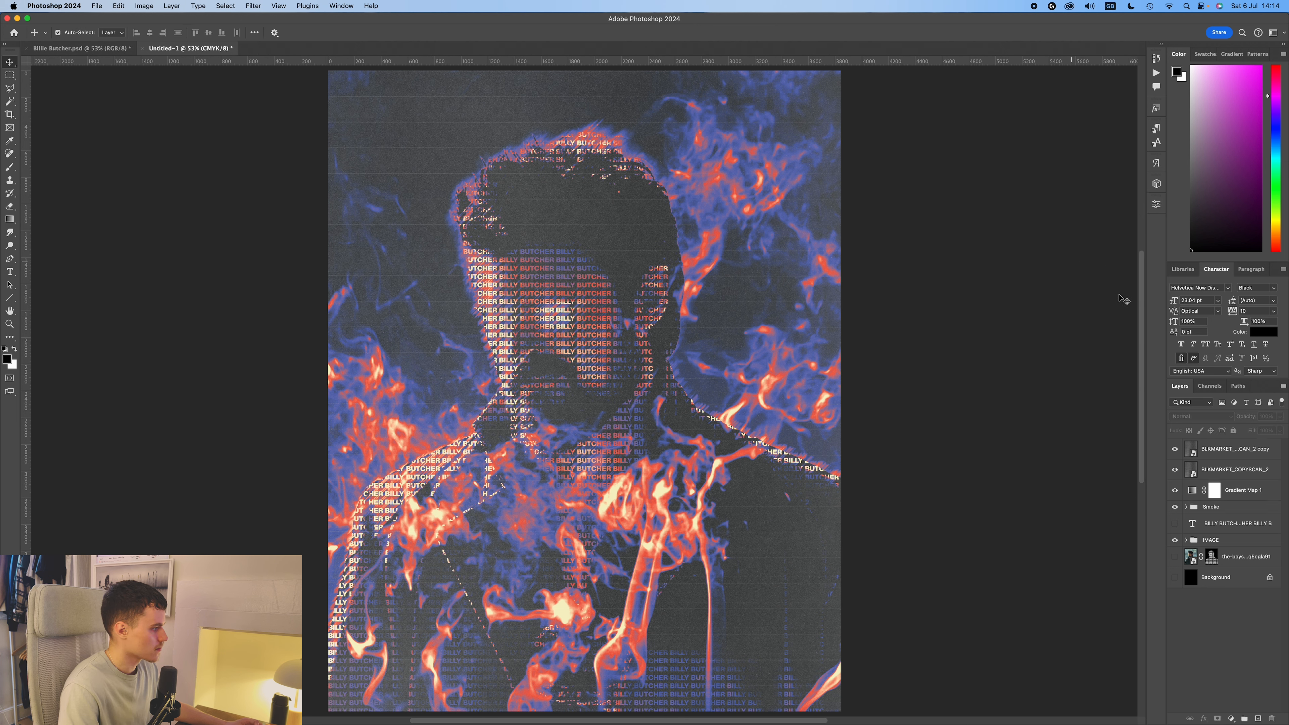
Add a Curves adjustment directly above Gradient Map 1 and shape it into a gentle S-curve.
{"action": "left_click", "coordinate": [1249, 487]}
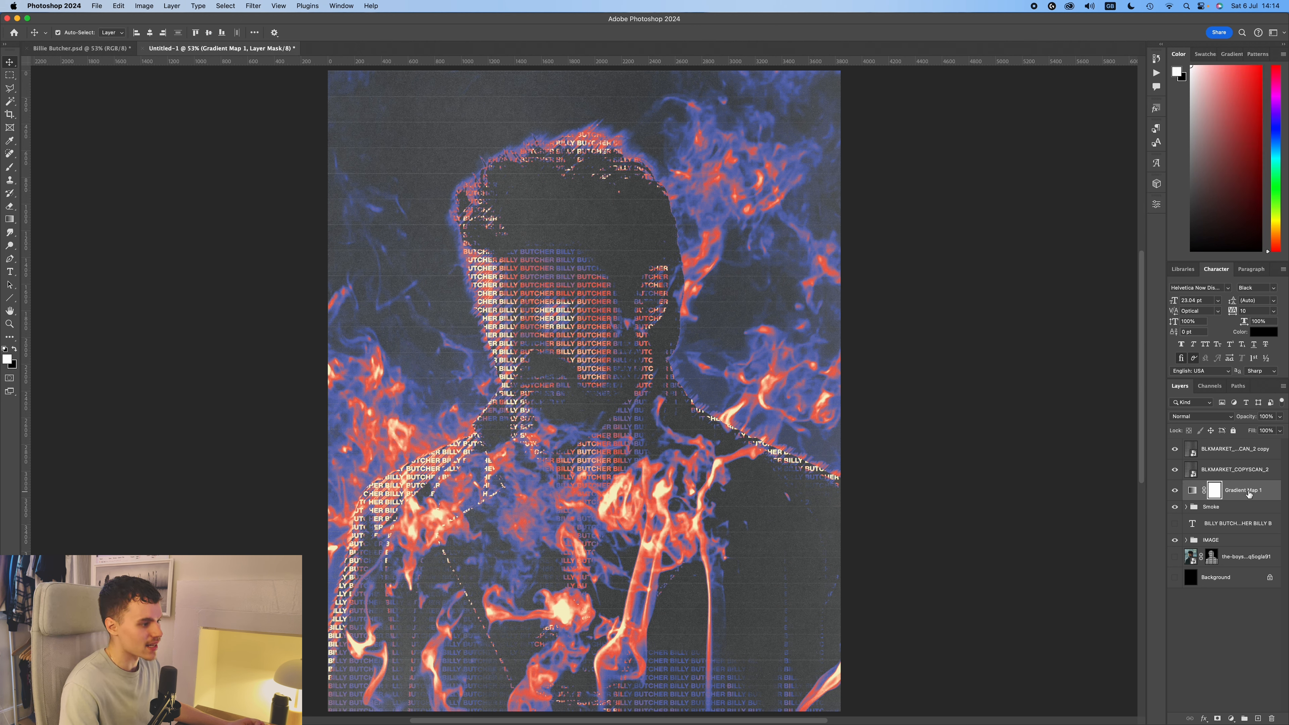
{"action": "left_click", "coordinate": [1232, 718]}
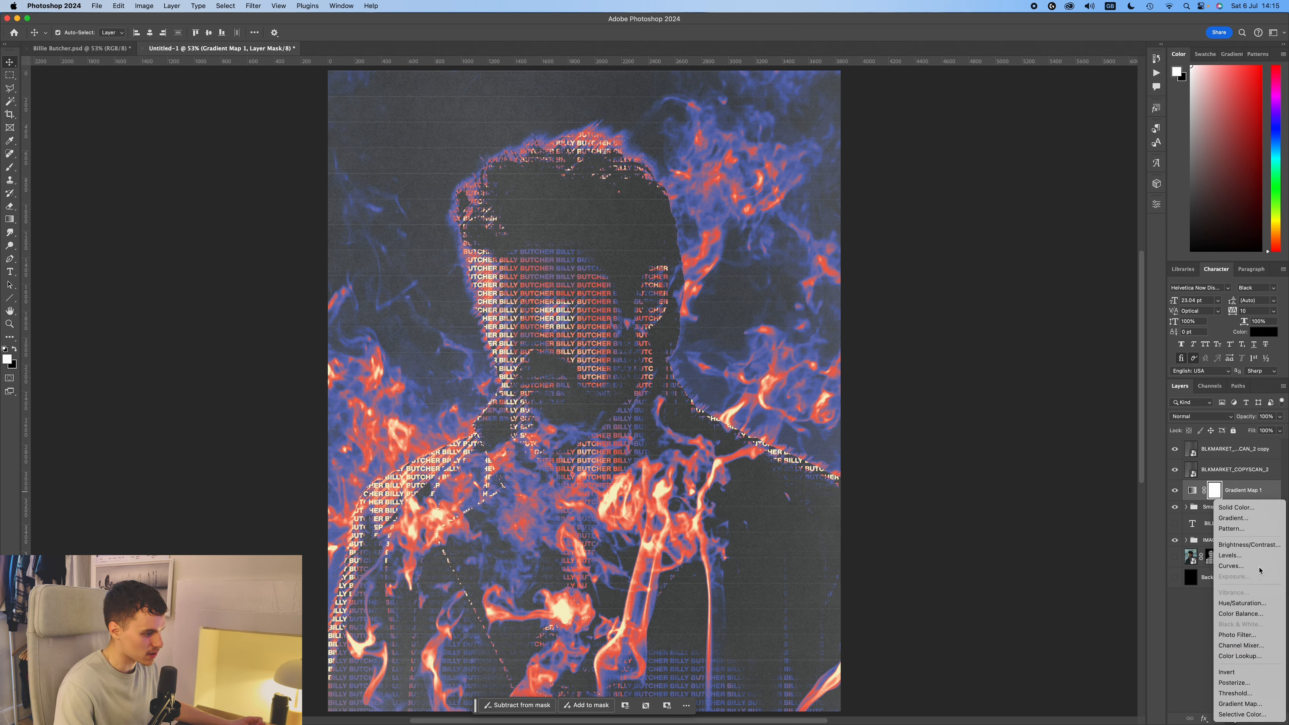
{"action": "left_click", "coordinate": [1231, 565]}
{"action": "left_click_drag", "start_coordinate": [1052, 335], "coordinate": [1050, 337]}
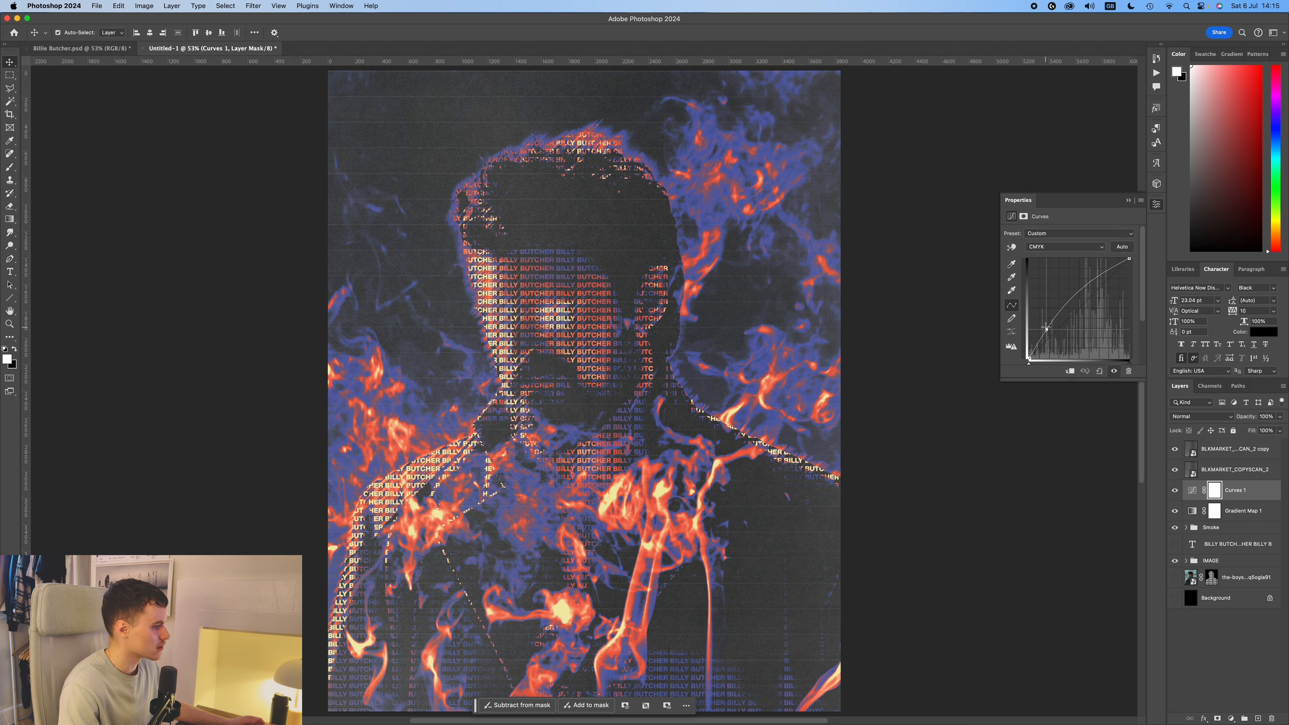
{"action": "left_click_drag", "start_coordinate": [1045, 329], "coordinate": [1056, 338]}
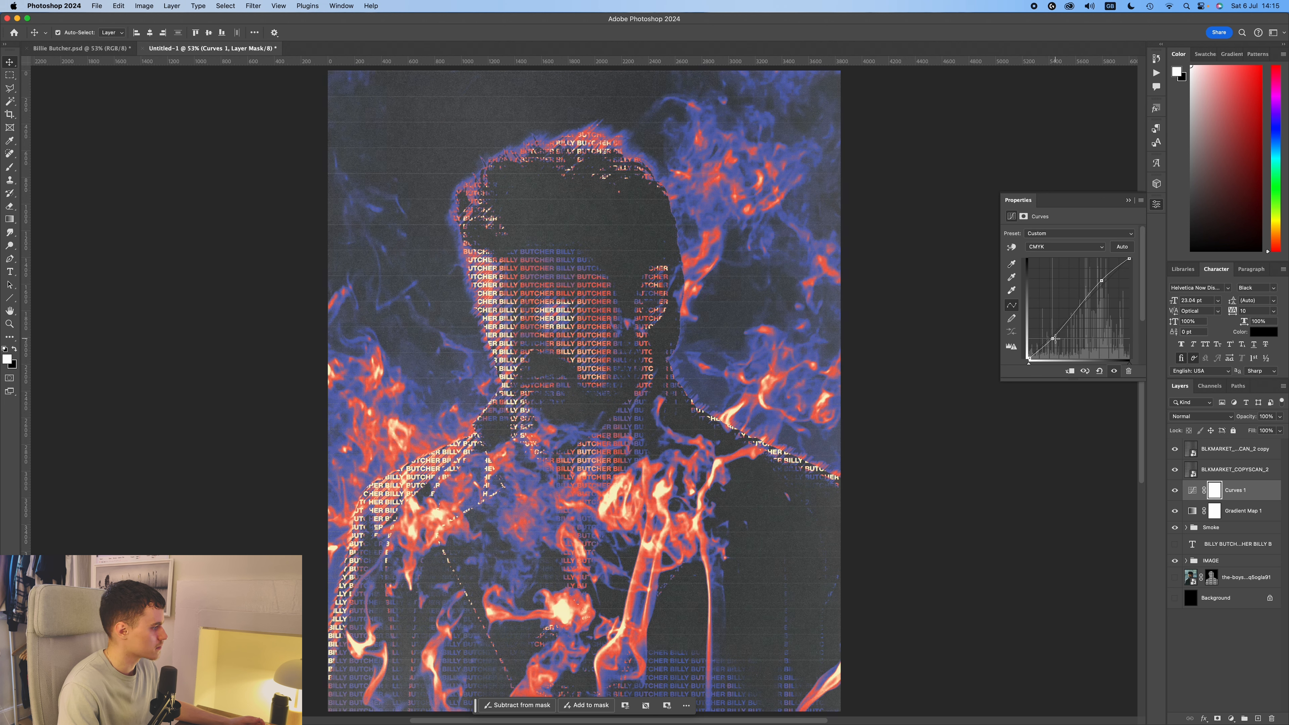
{"action": "left_click", "coordinate": [1048, 188]}
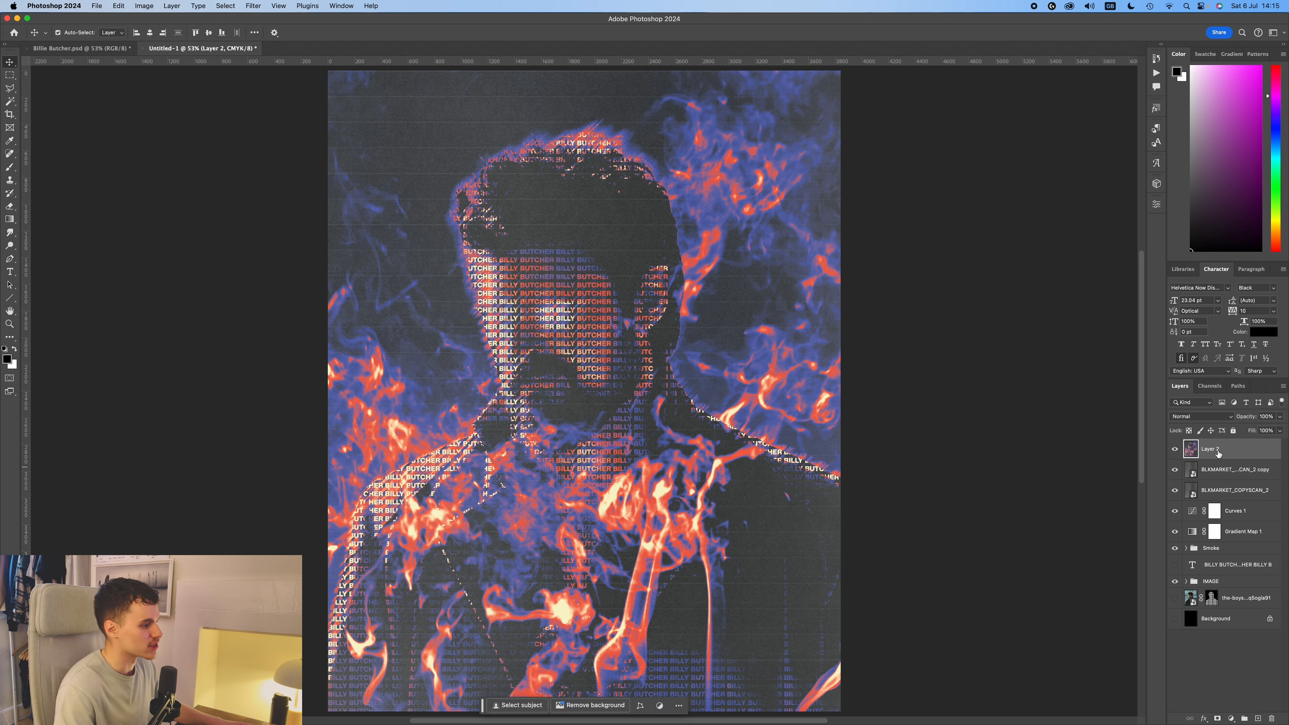
Add 5% Gaussian monochromatic noise to the merged poster image on Layer 2.
{"action": "left_click", "coordinate": [253, 6]}
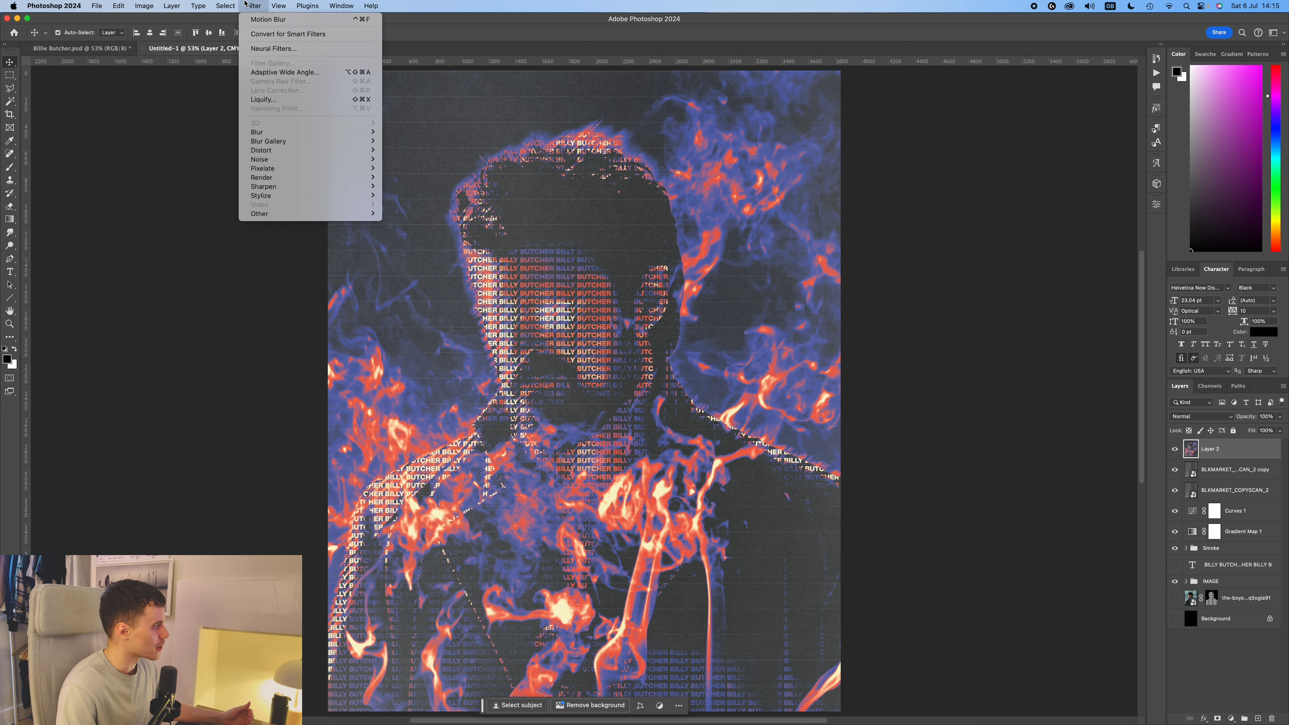
{"action": "mouse_move", "coordinate": [287, 161]}
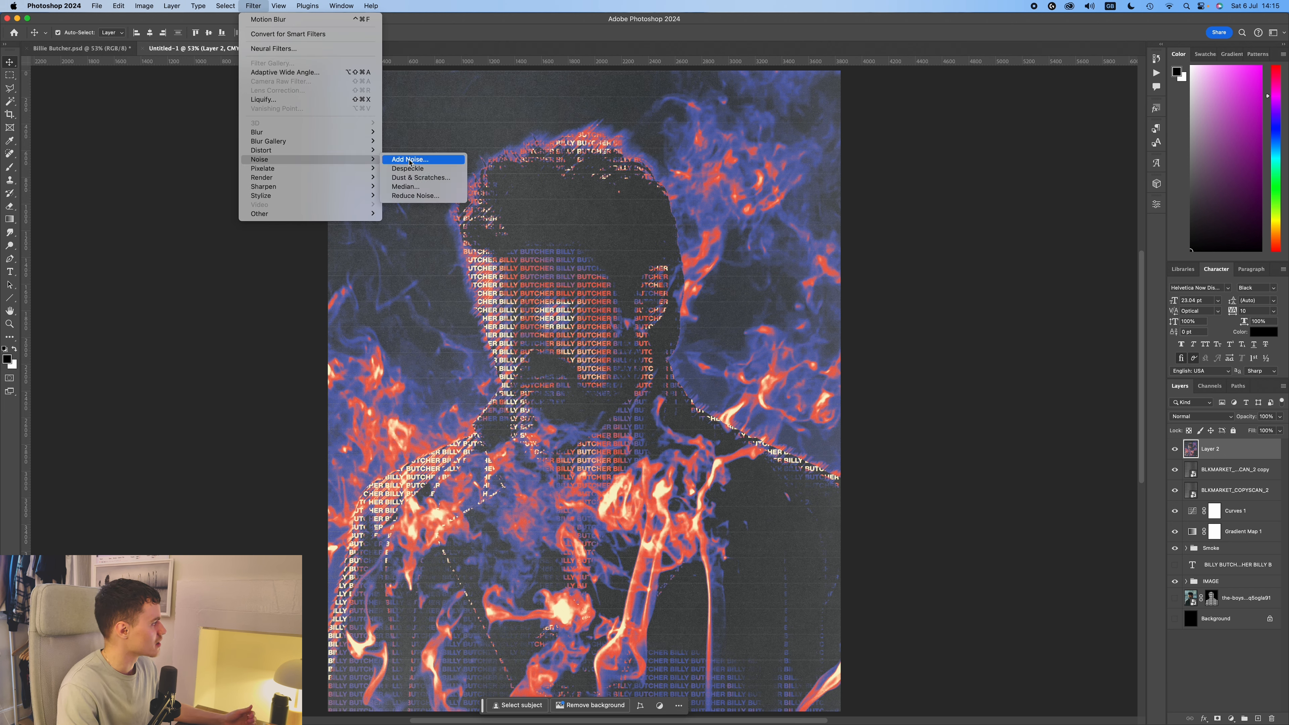
{"action": "left_click", "coordinate": [403, 160]}
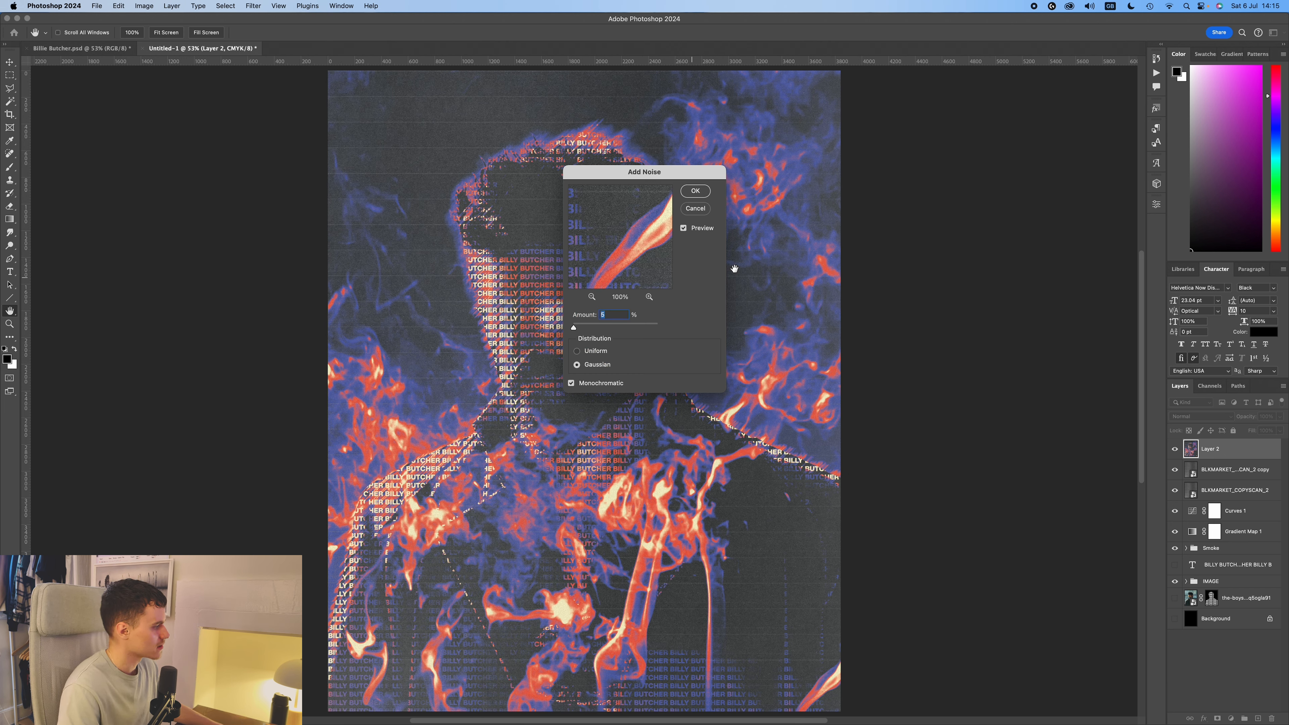
{"action": "left_click", "coordinate": [694, 192]}
{"action": "left_click", "coordinate": [1001, 254]}
{"action": "scroll", "coordinate": [498, 339], "scroll_direction": "up", "scroll_amount": 8}
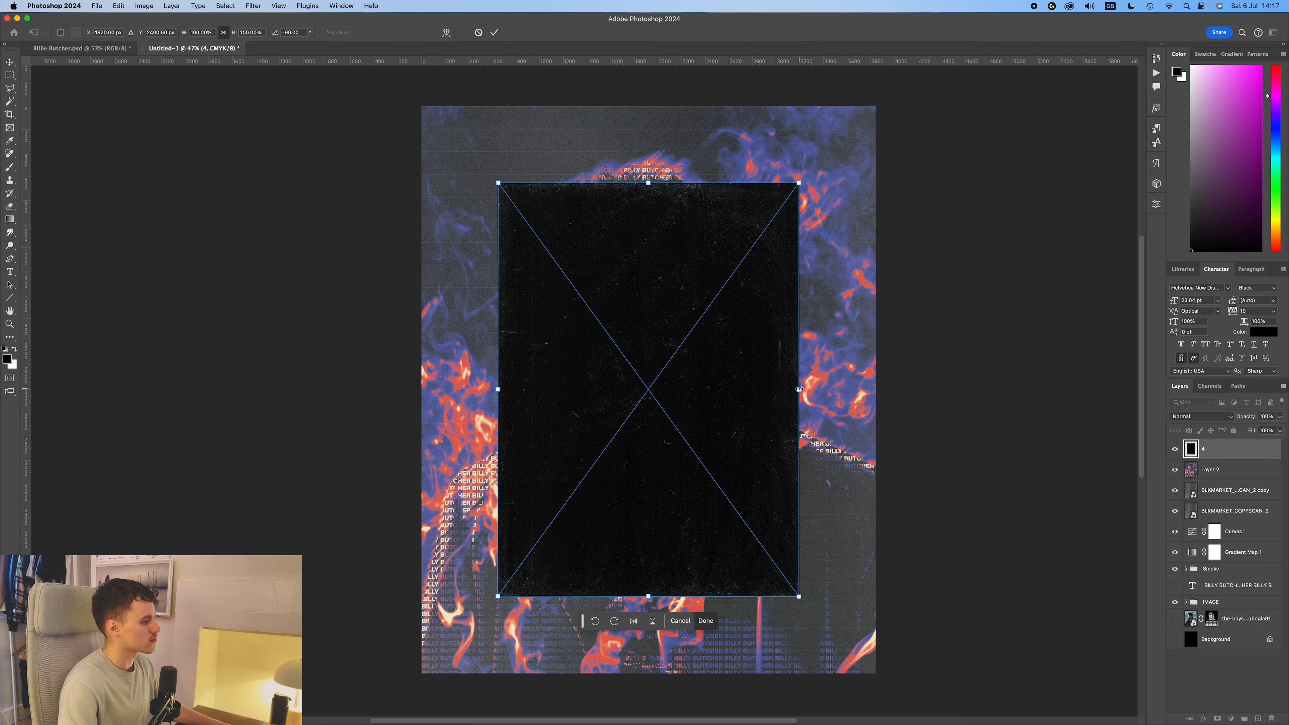
Scale the rotated dust texture "4" to cover the whole canvas and set its blending mode to Lighter Color.
{"action": "left_click_drag", "start_coordinate": [799, 389], "coordinate": [877, 366]}
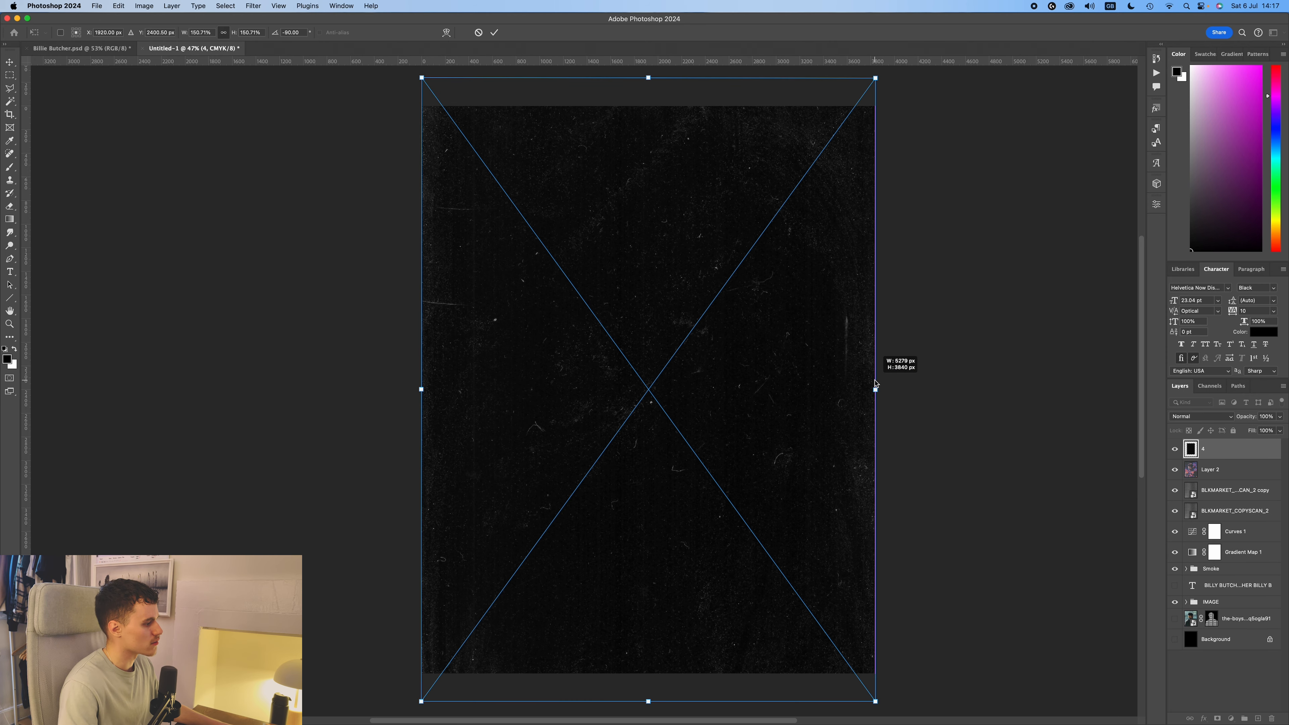
{"action": "key", "text": "Return"}
{"action": "left_click", "coordinate": [1215, 419]}
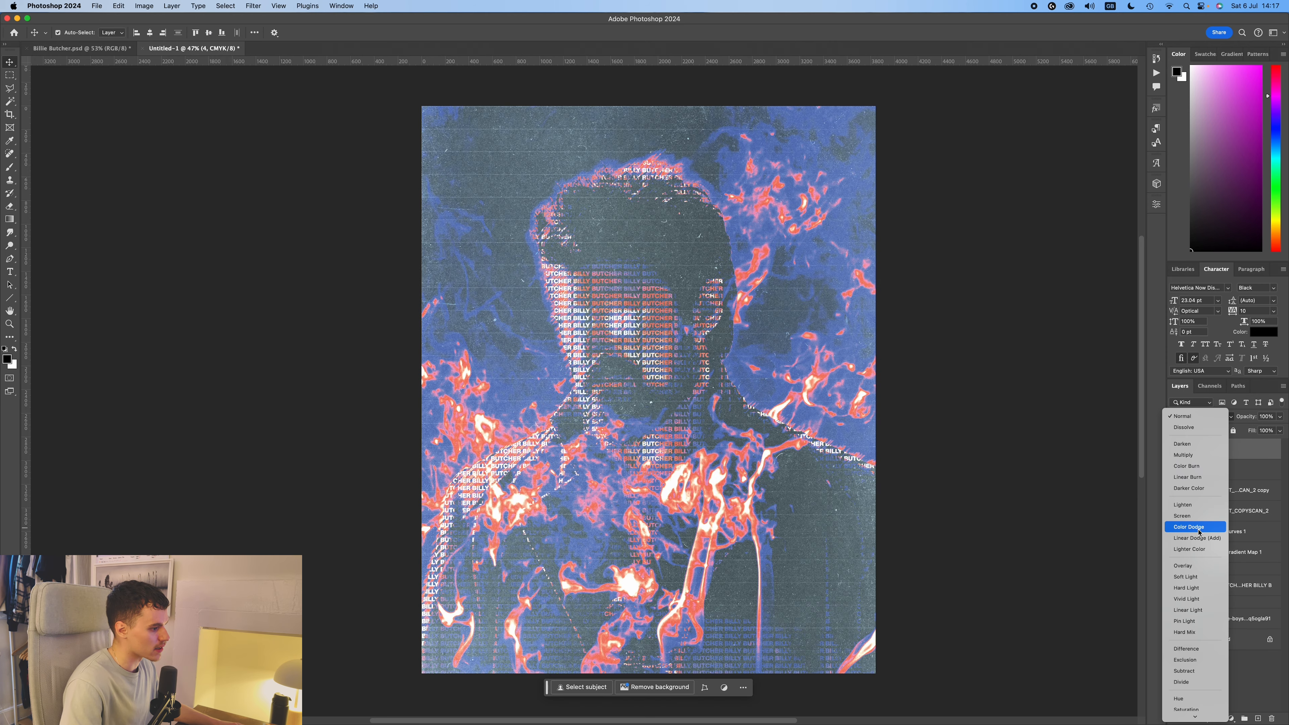
{"action": "left_click", "coordinate": [1197, 550]}
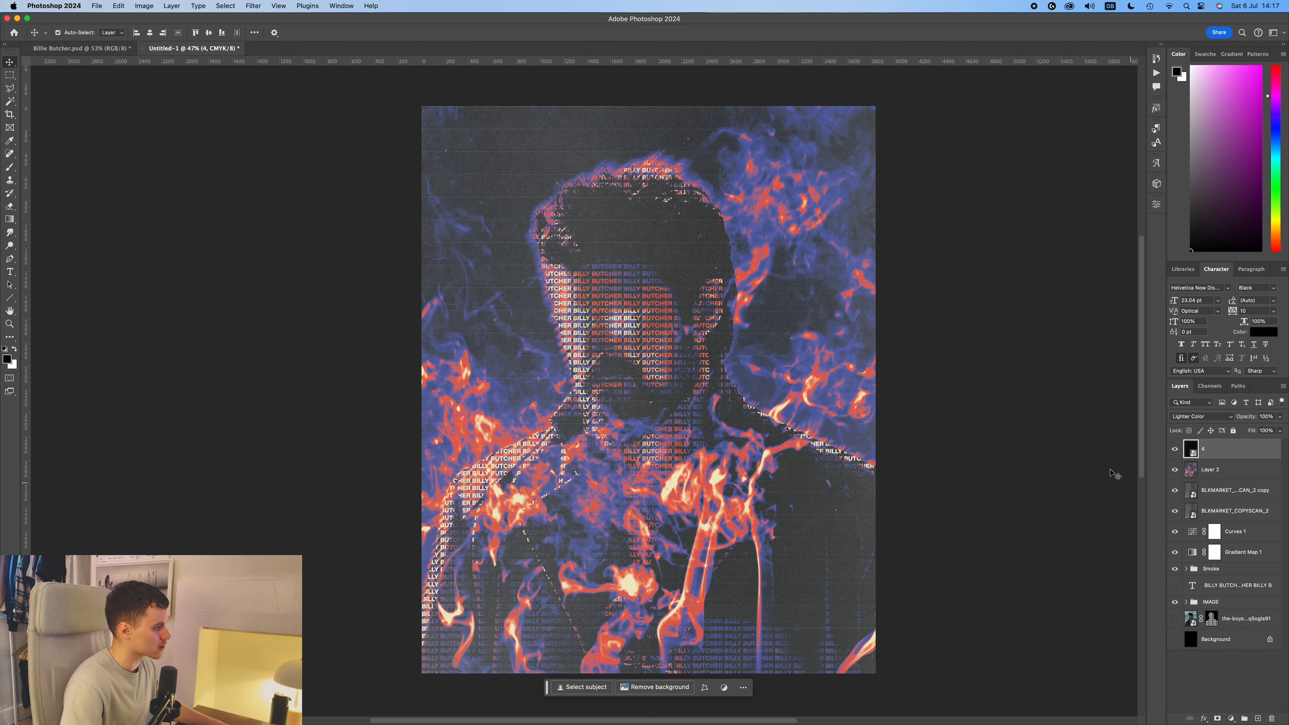
Duplicate the dust texture layer and rotate the copy by about half a turn.
{"action": "key", "text": "super+j"}
{"action": "key", "text": "super+t"}
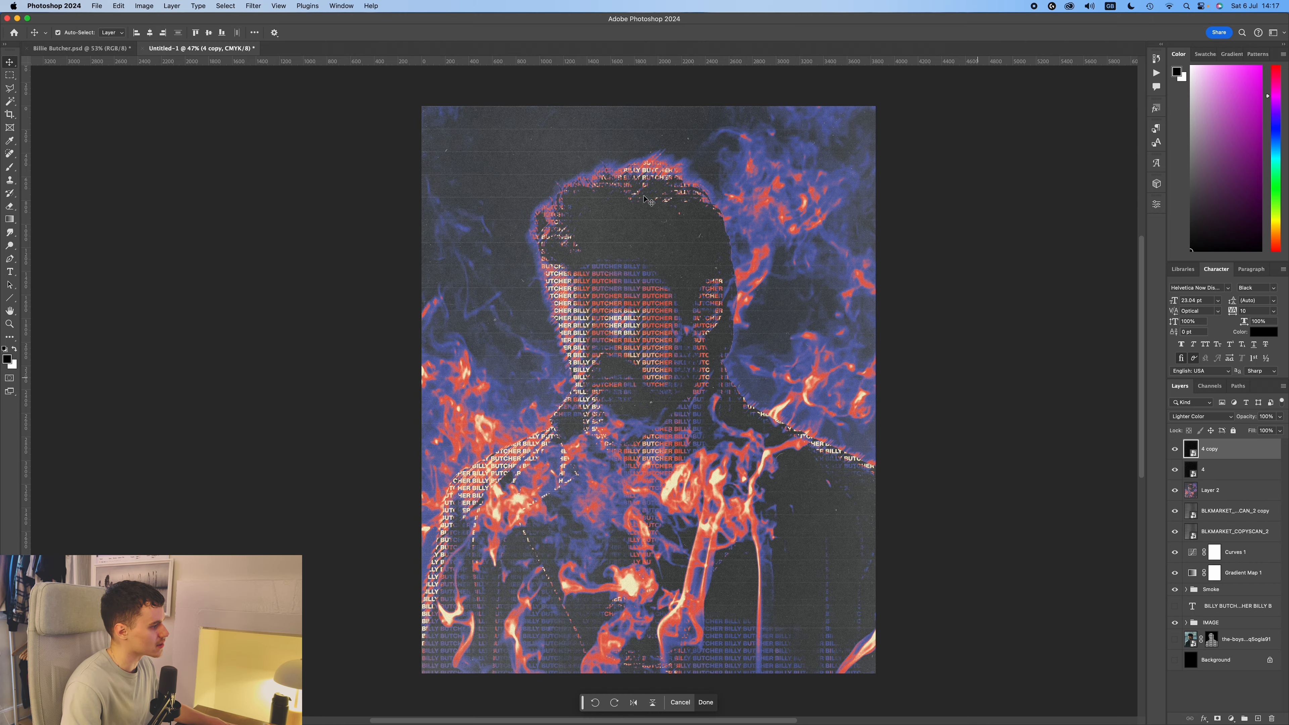
{"action": "left_click_drag", "start_coordinate": [987, 394], "coordinate": [370, 351]}
{"action": "key", "text": "Return"}
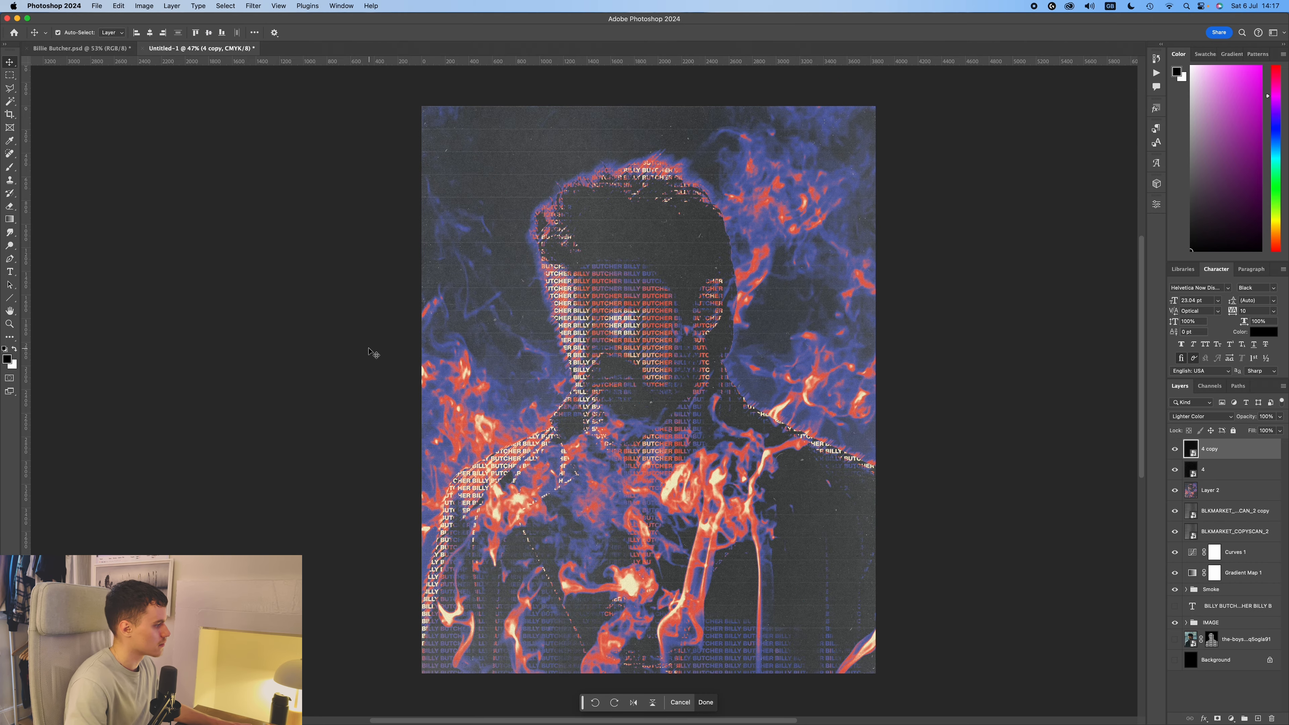
{"action": "scroll", "coordinate": [708, 235], "scroll_direction": "up", "scroll_amount": 5}
{"action": "scroll", "coordinate": [756, 276], "scroll_direction": "down", "scroll_amount": 6}
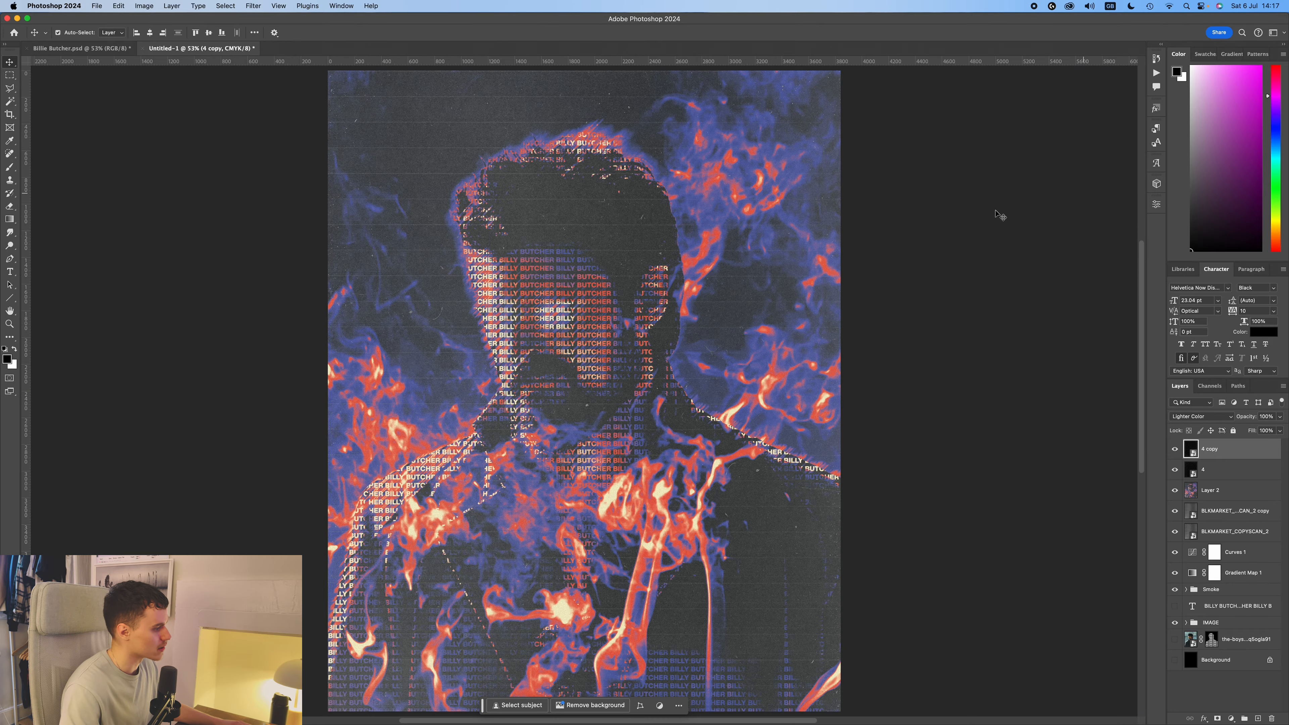
{"action": "left_click", "coordinate": [938, 214]}
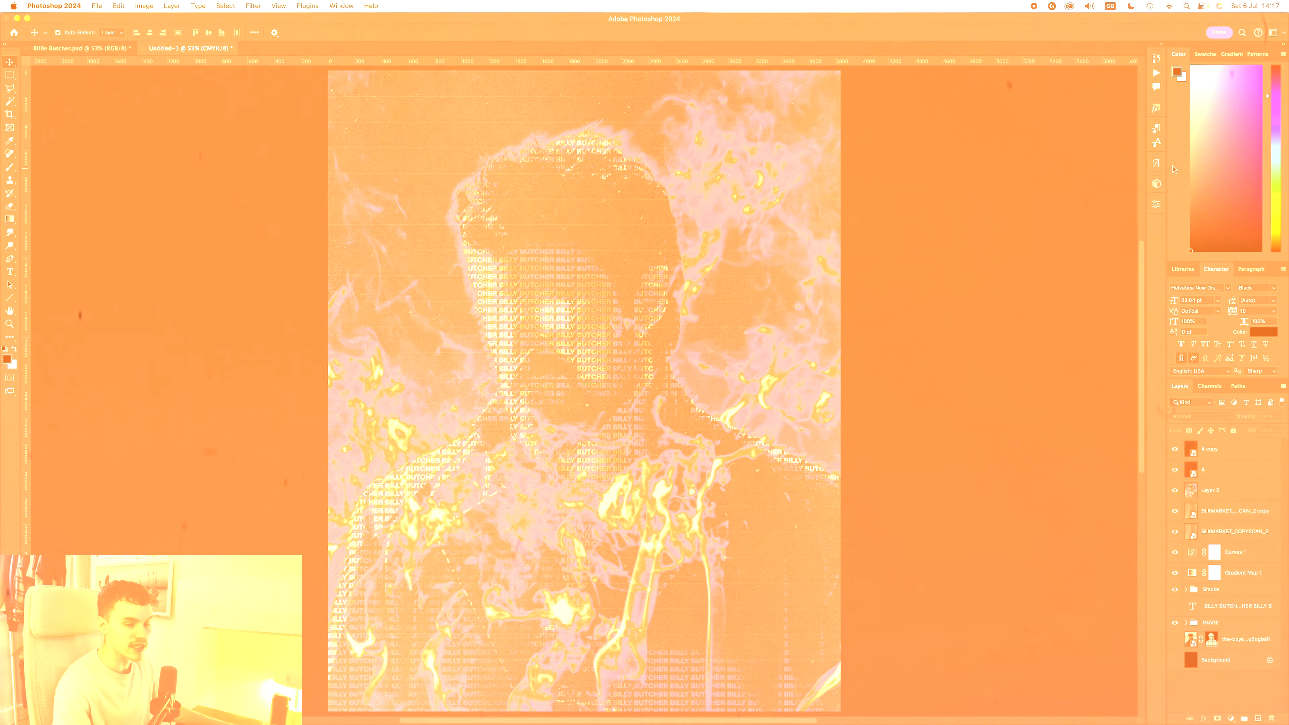